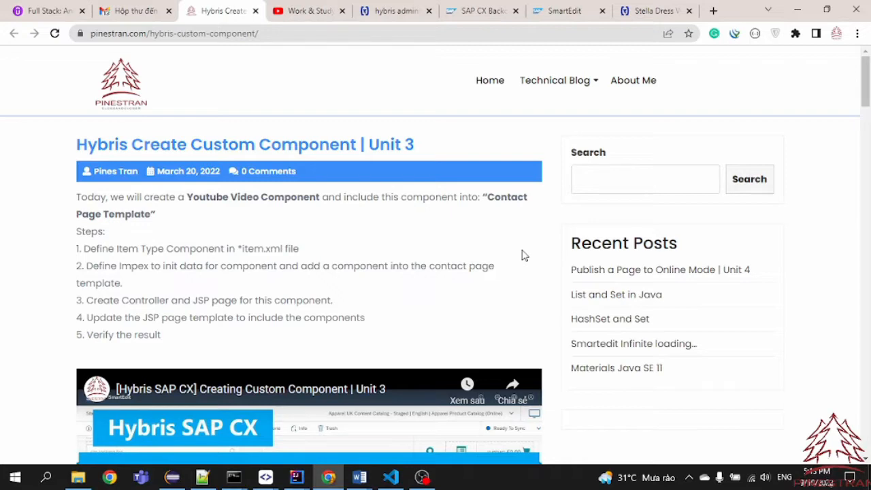
Look through the custom component tutorial post and open the follow-up post "Publish a Page to Online Mode"
scroll(524, 255, "down", 8)
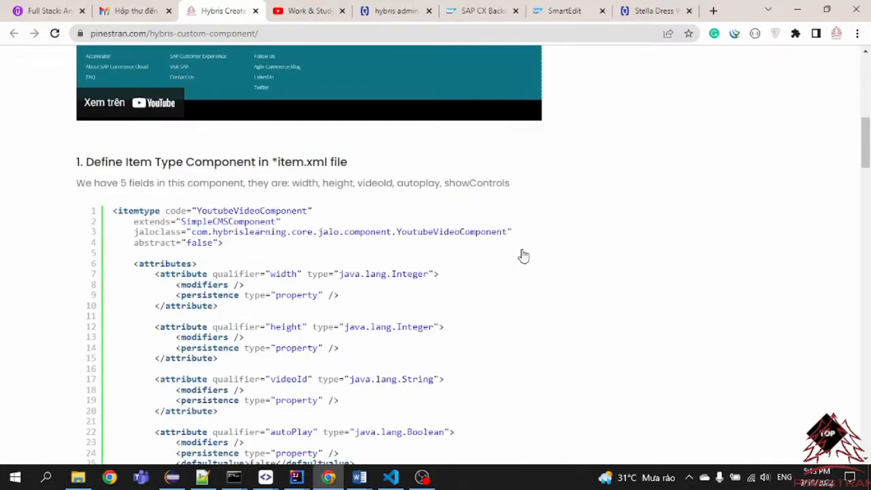
scroll(531, 253, "down", 3)
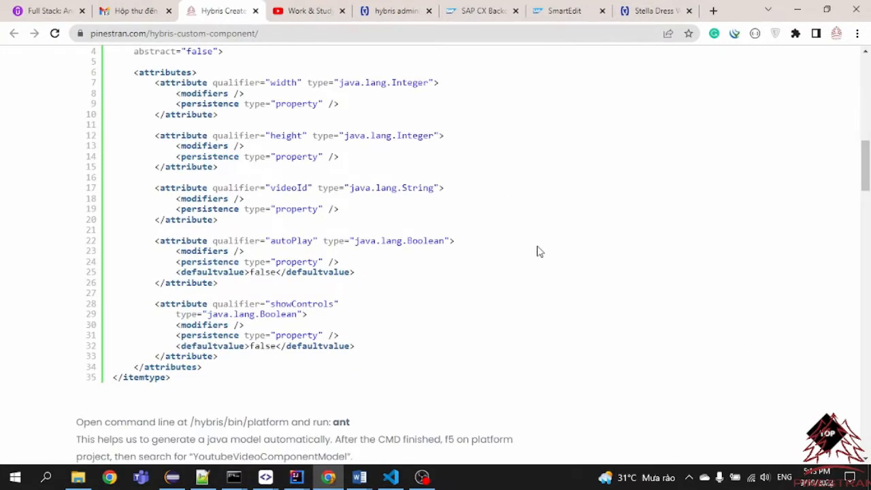
scroll(538, 252, "up", 10)
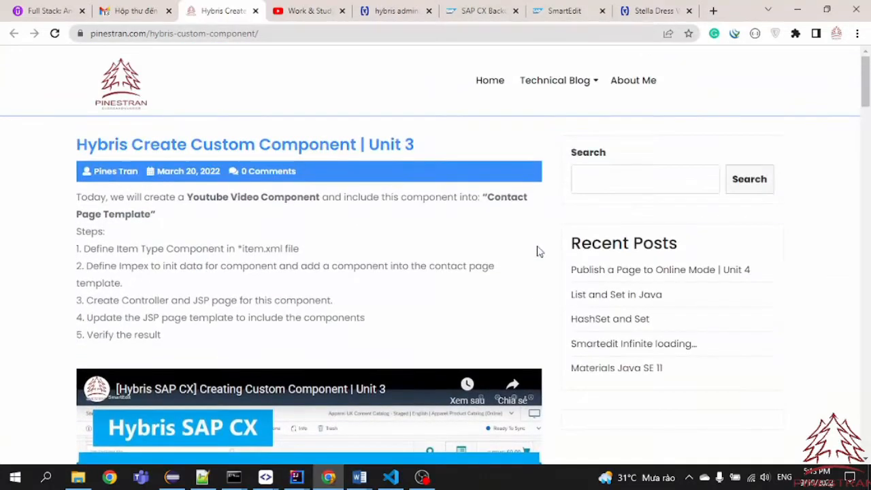
scroll(535, 252, "down", 15)
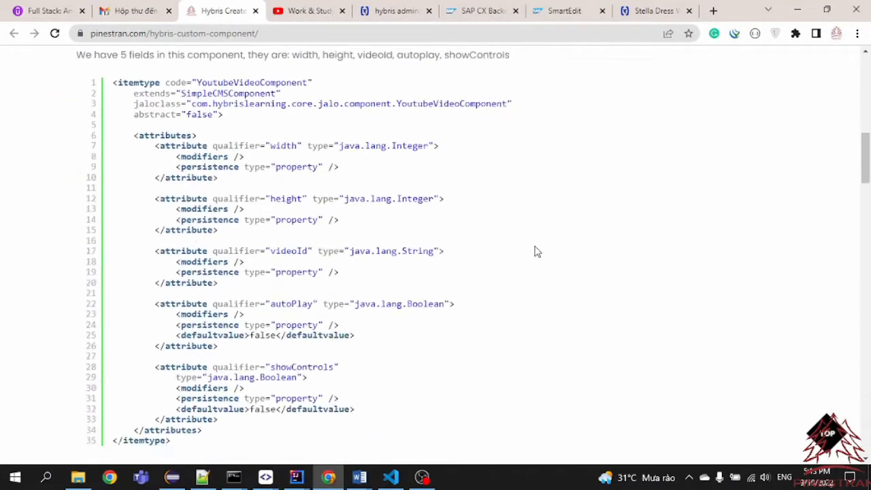
scroll(535, 251, "down", 20)
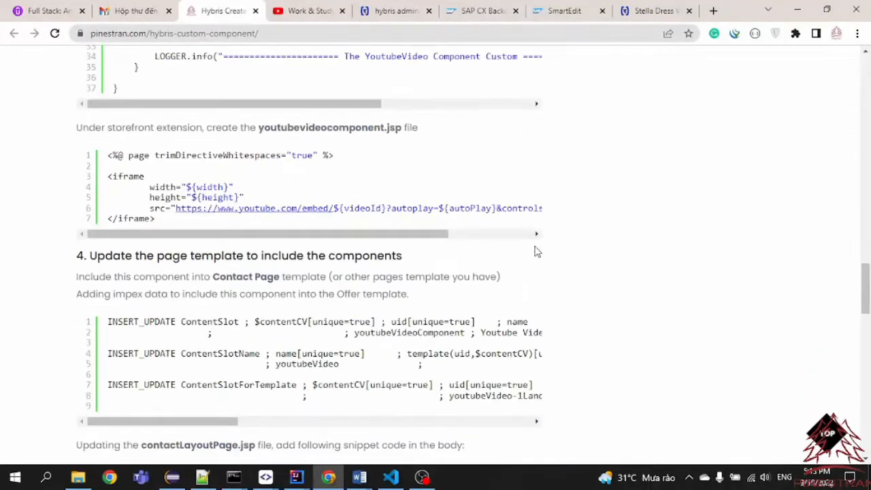
scroll(535, 252, "down", 4)
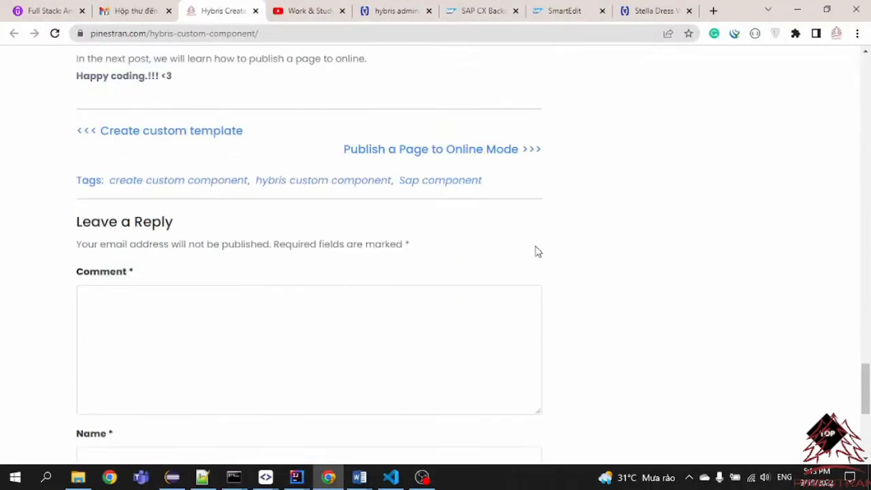
left_click(474, 154)
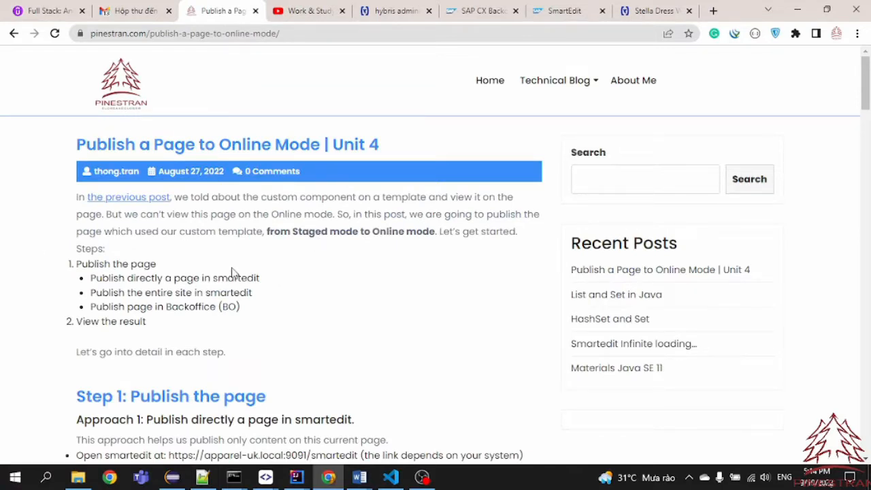
Highlight the post's title, and then only its "Online Mode" wording
left_click_drag(75, 142, 383, 139)
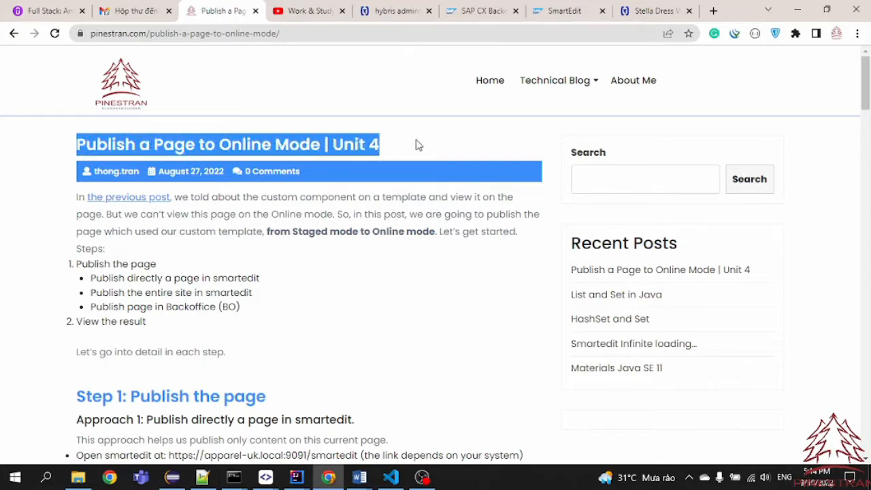
left_click(96, 140)
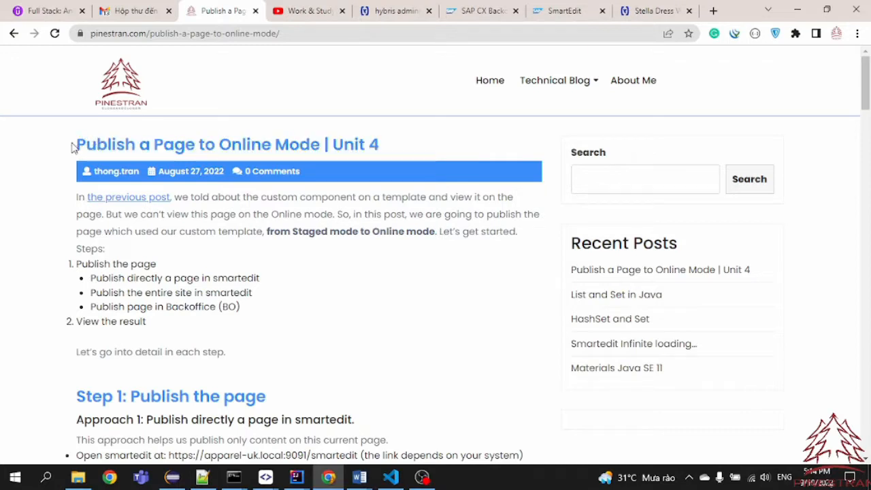
left_click_drag(215, 144, 311, 145)
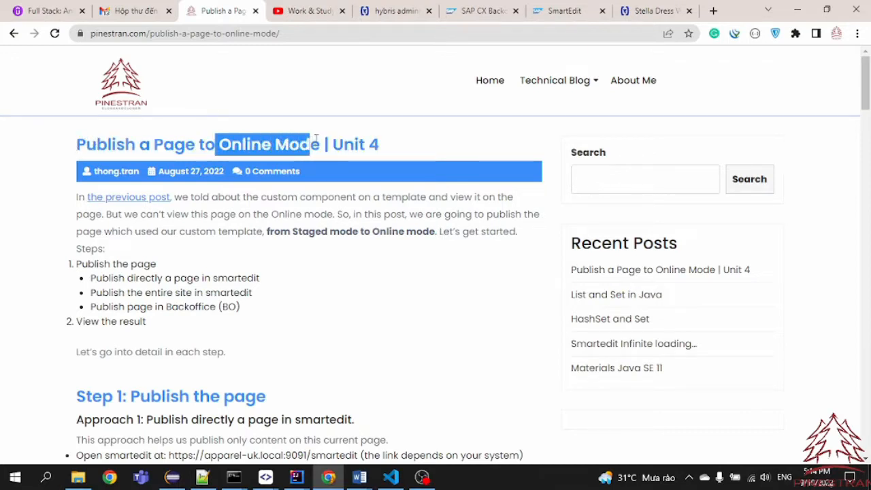
Switch to SmartEdit and start a new Content Page based on Contact Page Template Test, keeping the Primary display condition
left_click(552, 14)
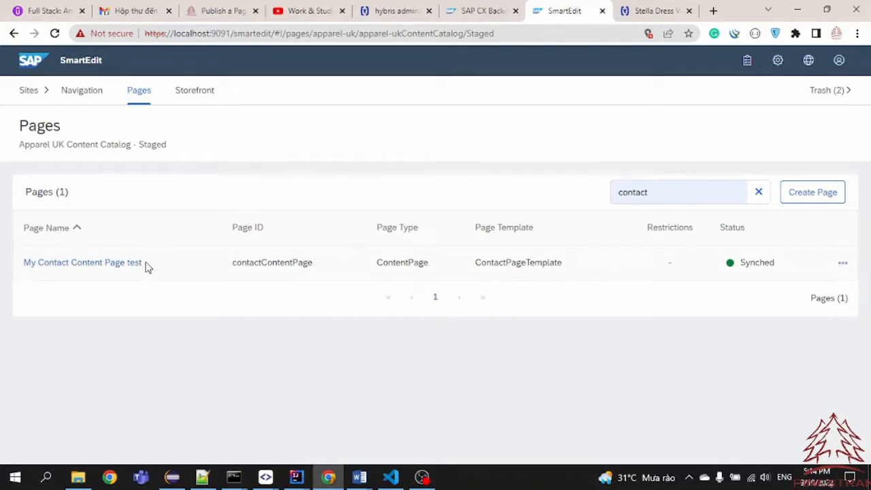
left_click(813, 196)
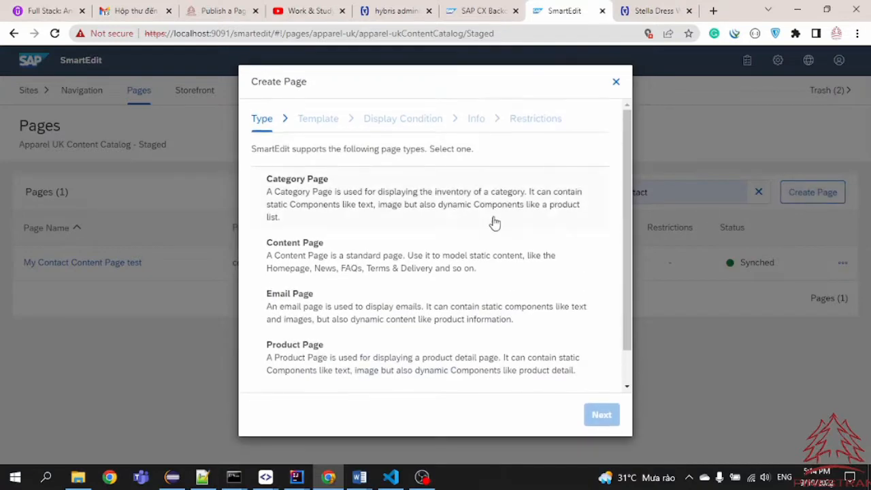
left_click(297, 251)
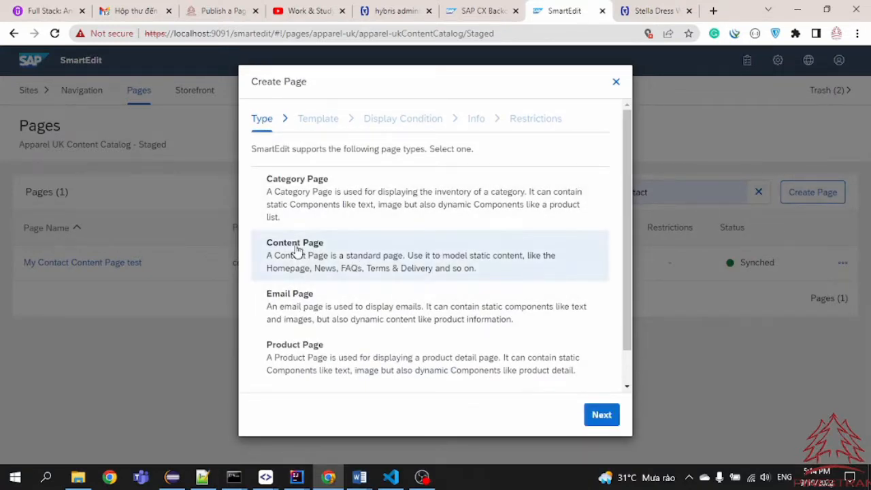
left_click(598, 414)
scroll(375, 284, "down", 2)
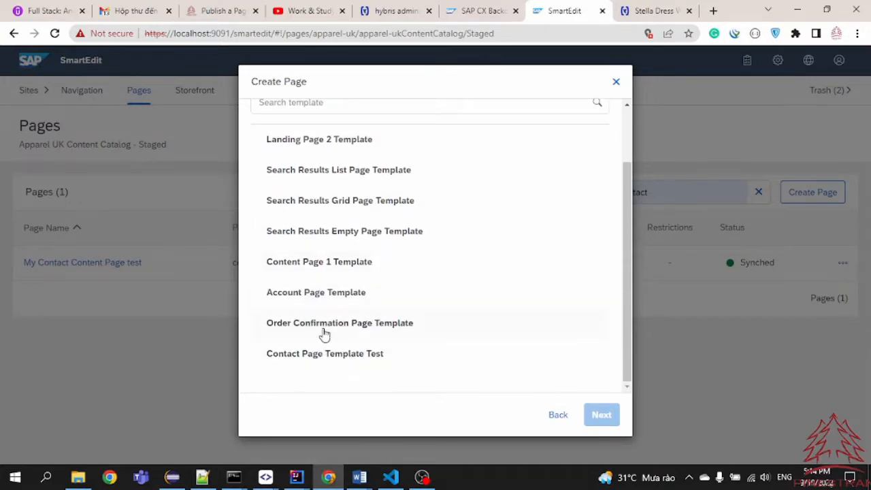
left_click(334, 361)
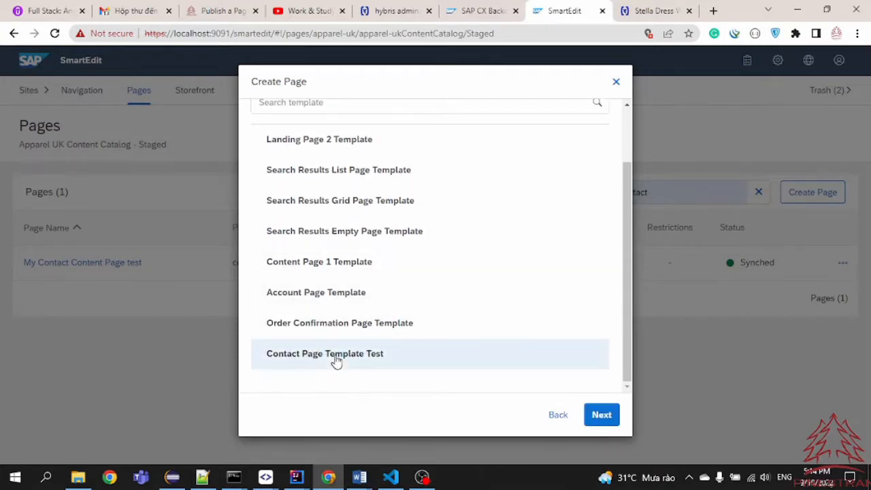
left_click(608, 415)
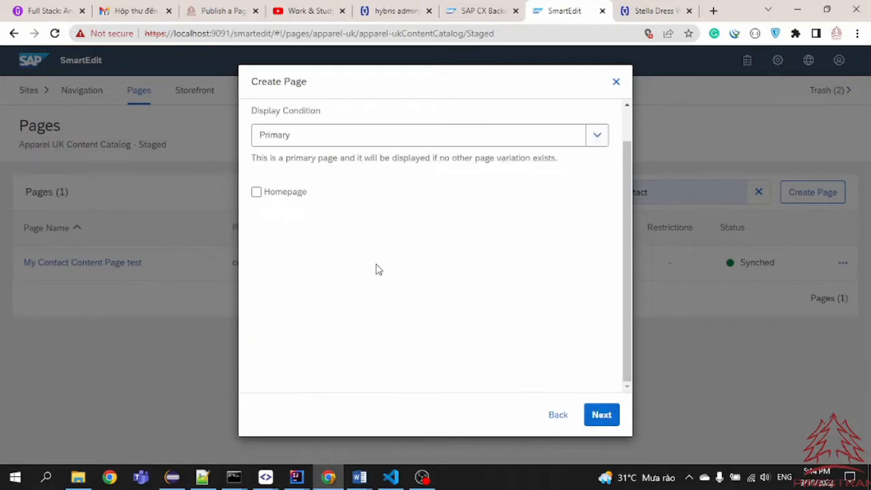
left_click(600, 413)
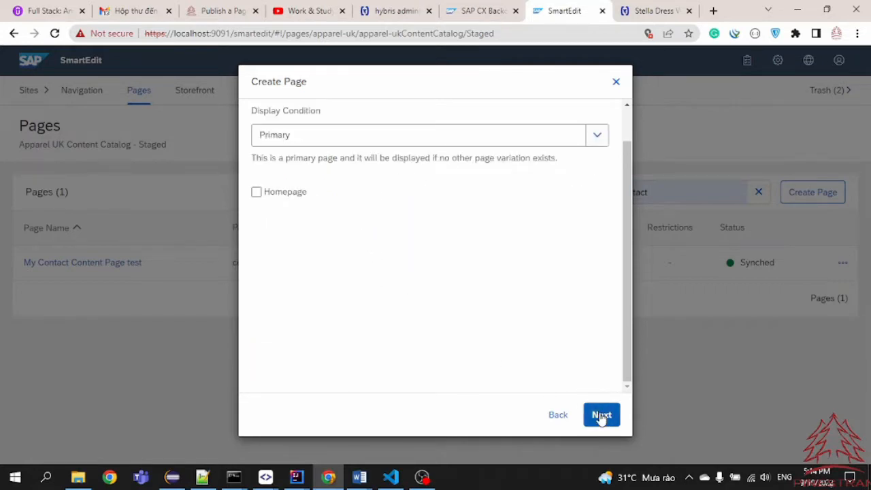
Name the new page "Contact page test 2" and give it the page label contactPageTest2
left_click(312, 184)
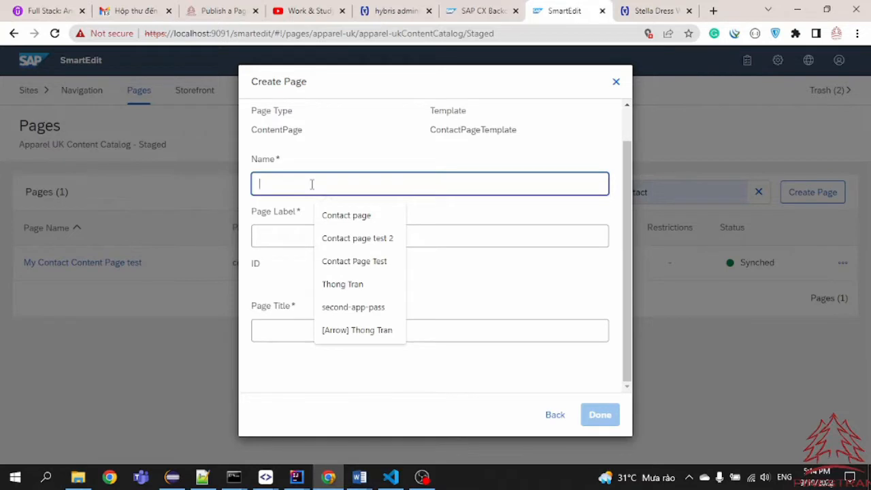
left_click(342, 238)
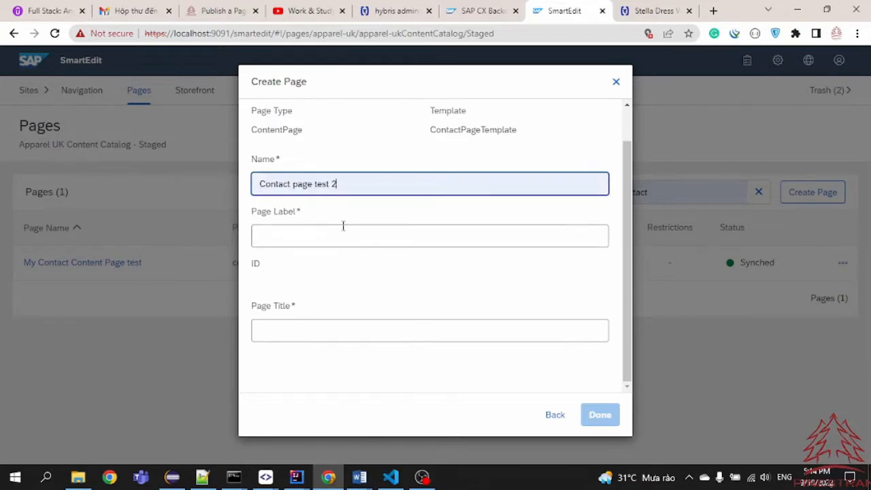
left_click(306, 242)
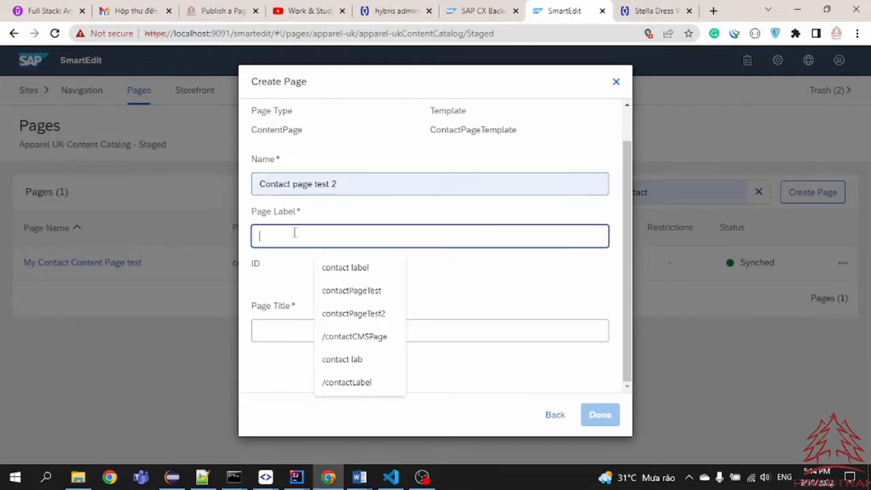
left_click(353, 314)
left_click_drag(331, 236, 259, 237)
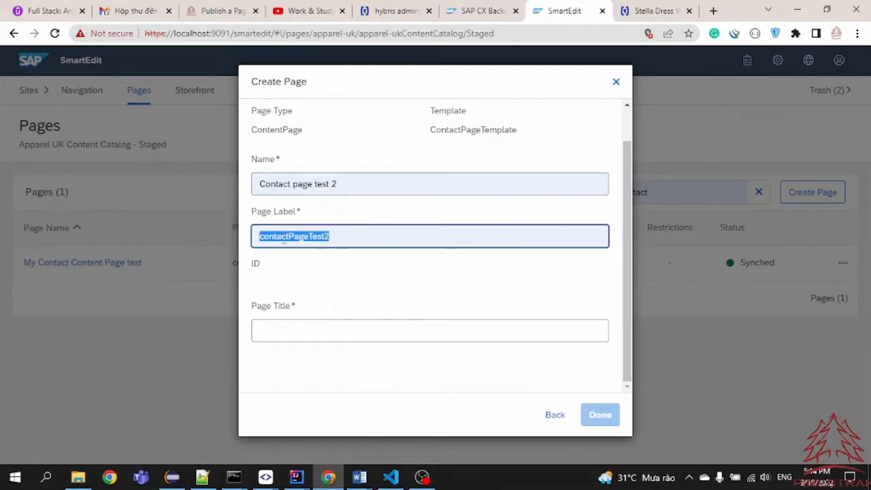
left_click(347, 237)
Copy the page name into the page title as "Contact page test 2" and finish creating the page
left_click(294, 331)
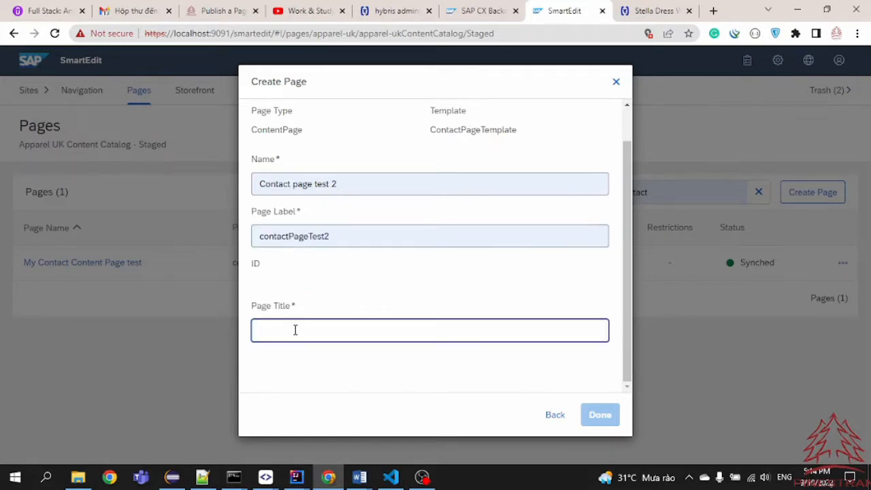
left_click_drag(334, 184, 255, 184)
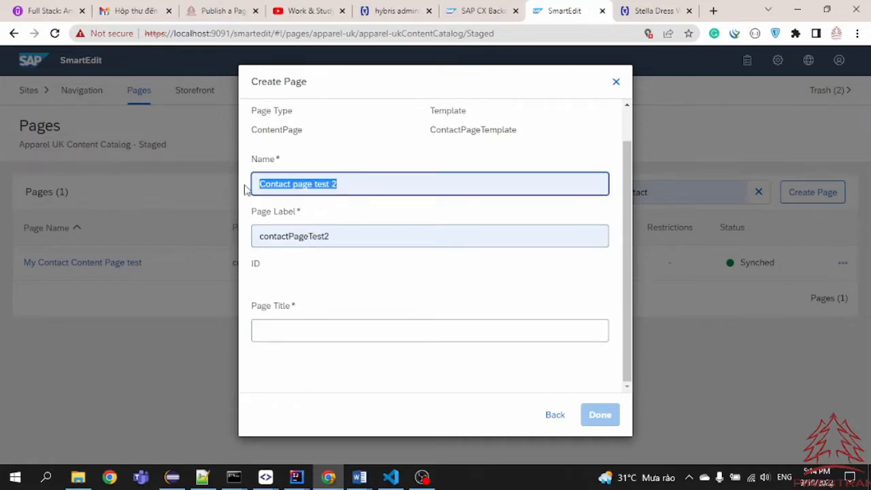
key("ctrl+c")
left_click(286, 330)
key("ctrl+v")
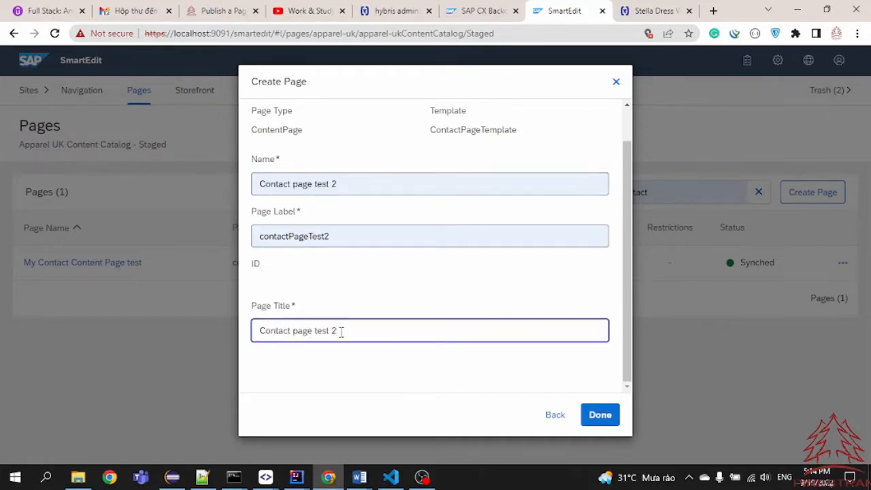
left_click(361, 392)
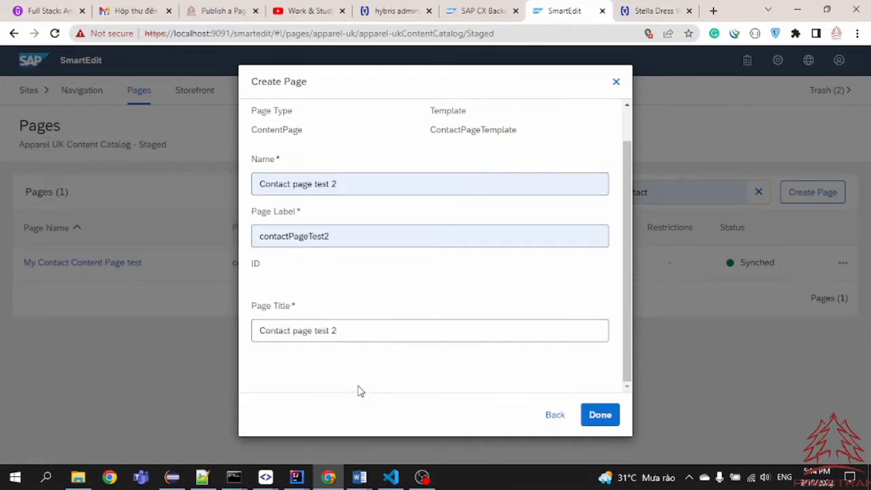
left_click(600, 416)
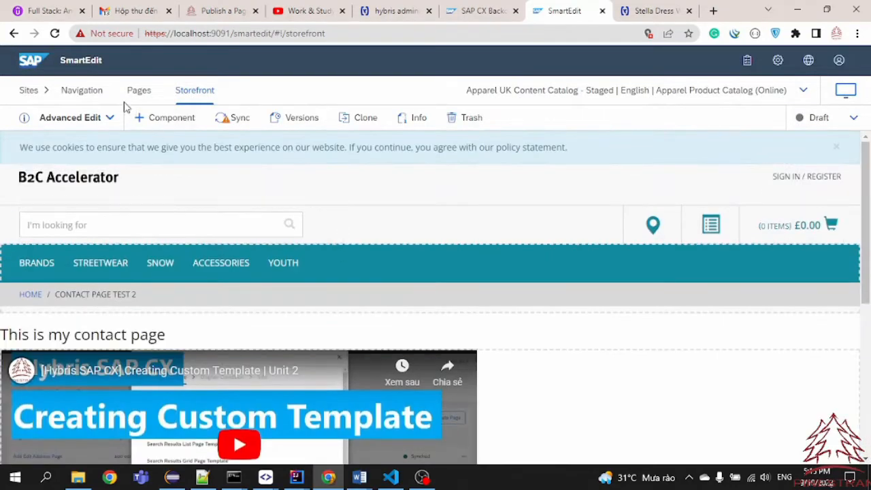
Return to the staged catalog's page list and search it for "contact"
left_click(136, 91)
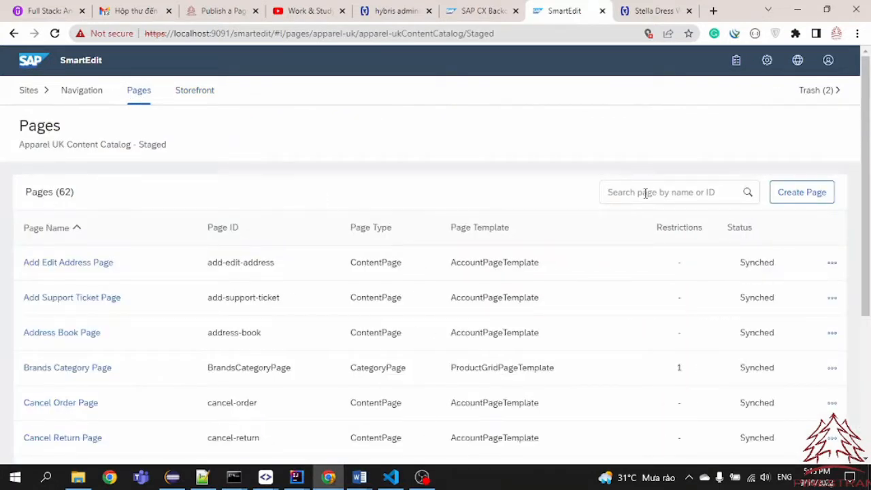
left_click(645, 193)
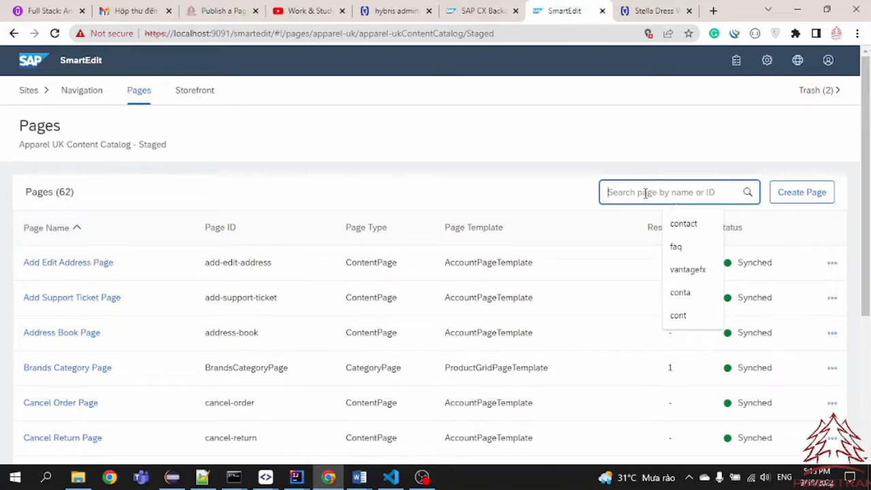
type("con")
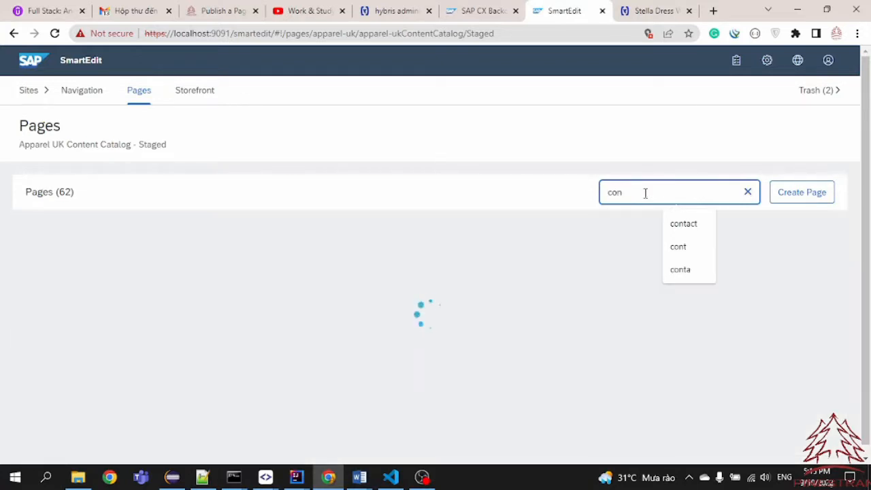
type("tact")
key("Return")
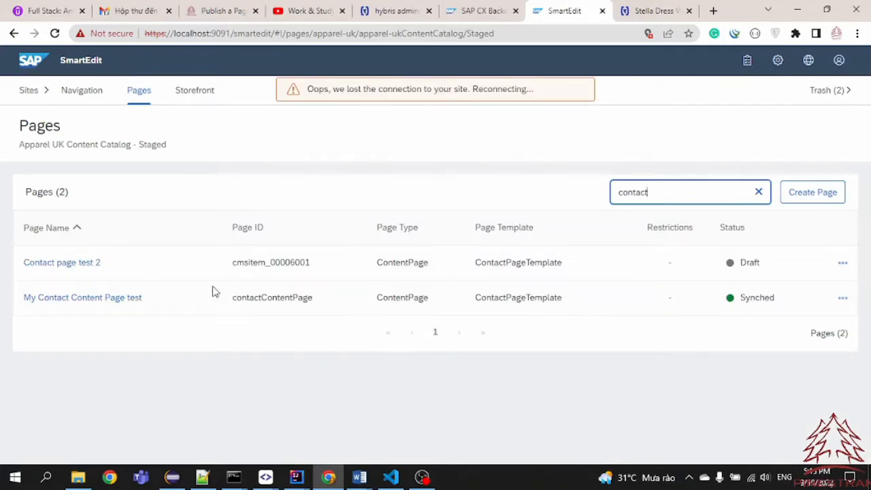
Compare the entries for Contact page test 2 and My Contact Content Page test, highlighting the latter's sync status
left_click_drag(99, 264, 8, 262)
left_click(185, 429)
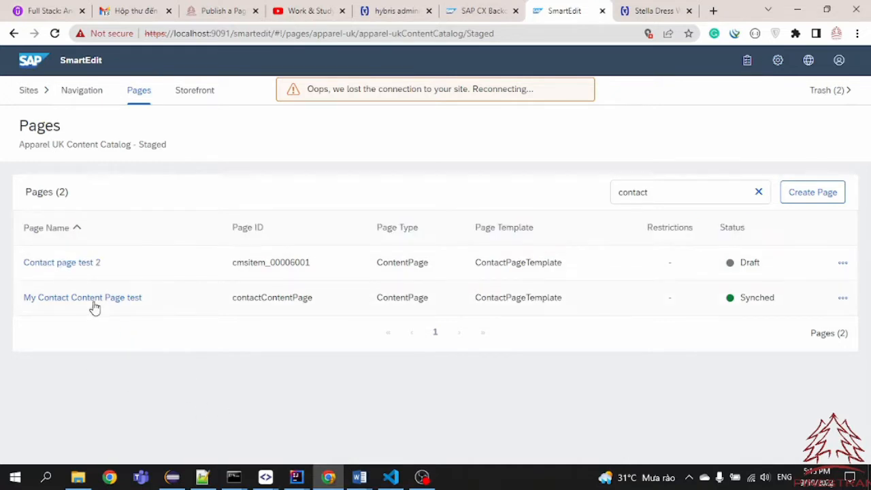
left_click_drag(140, 303, 213, 347)
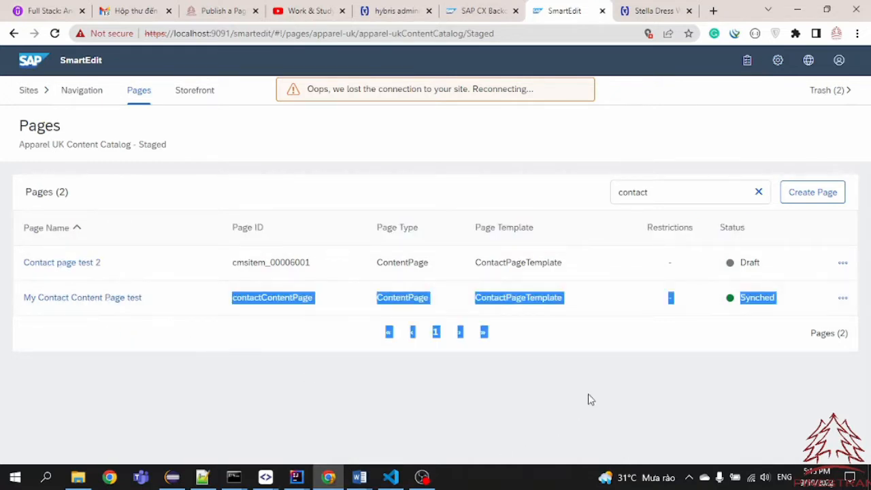
left_click(714, 343)
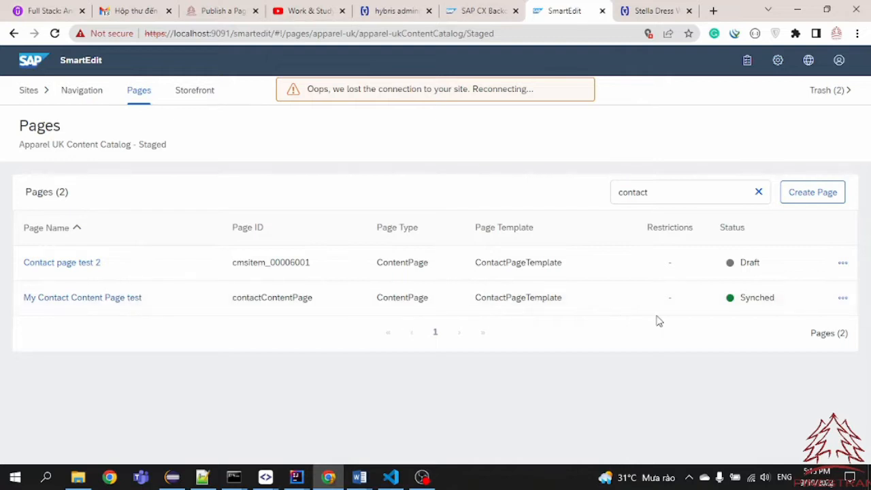
left_click_drag(789, 302, 743, 302)
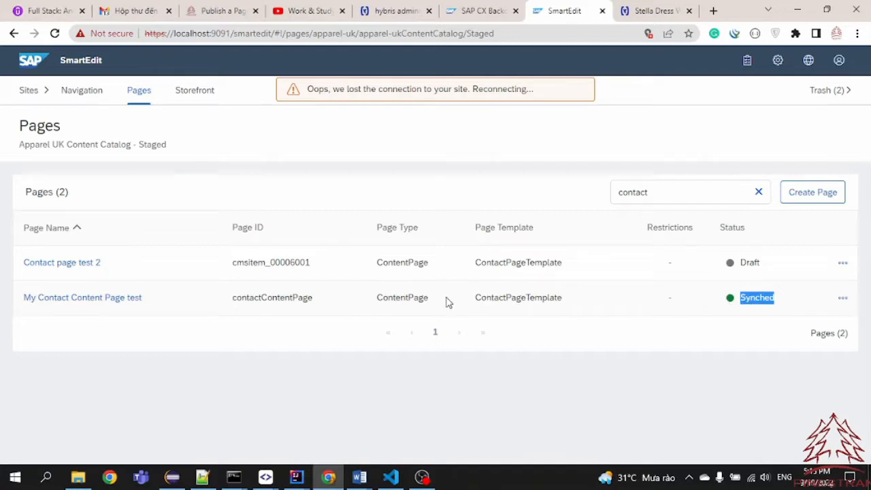
Open the page information of My Contact Content Page test for editing
left_click(843, 301)
left_click(843, 302)
left_click(801, 316)
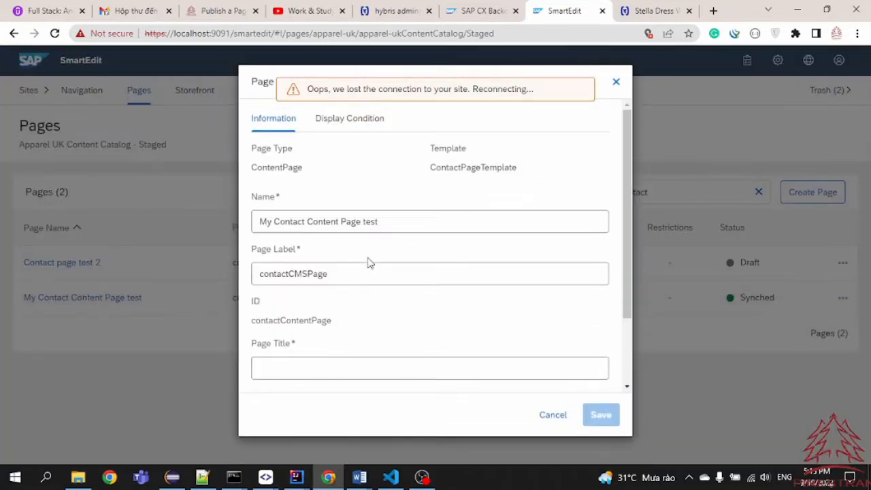
Copy the page label contactCMSPage of My Contact Content Page test and close its page information without changes
left_click_drag(356, 274, 262, 270)
key("ctrl+c")
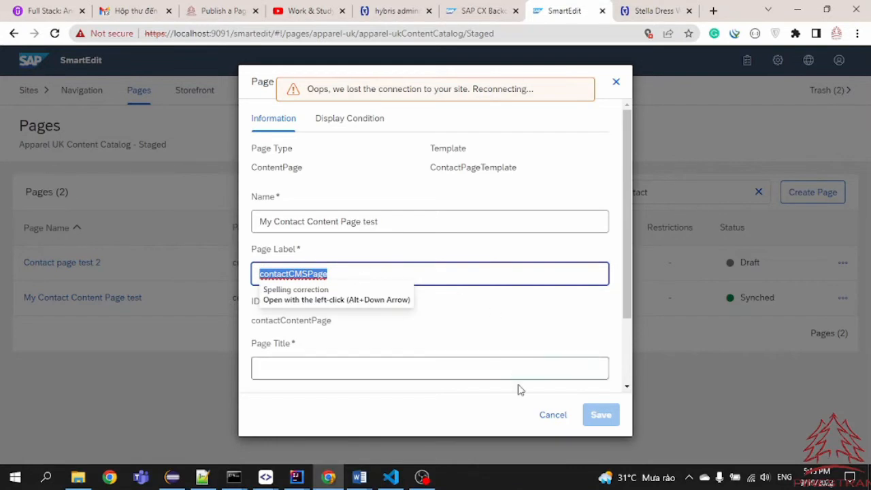
left_click(551, 415)
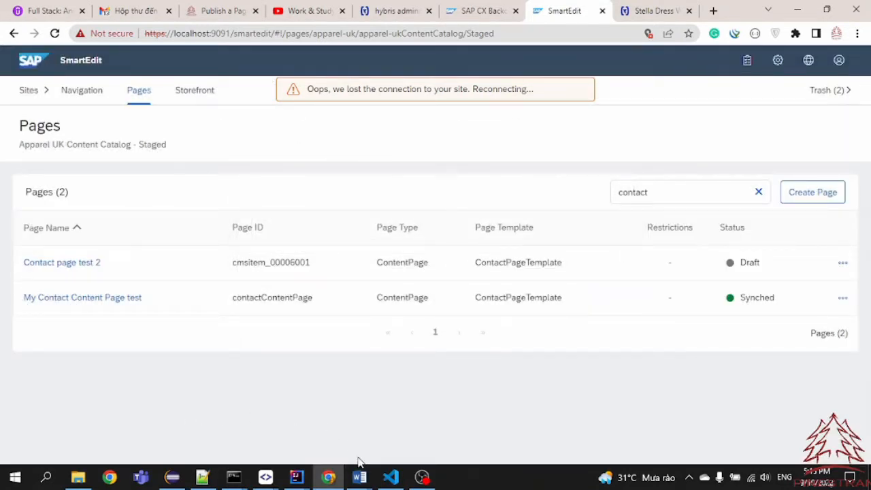
Open a new incognito browser window and load the storefront homepage at apparel-uk.local:9091/hybrislearningstorefront/
key("ctrl+shift+n")
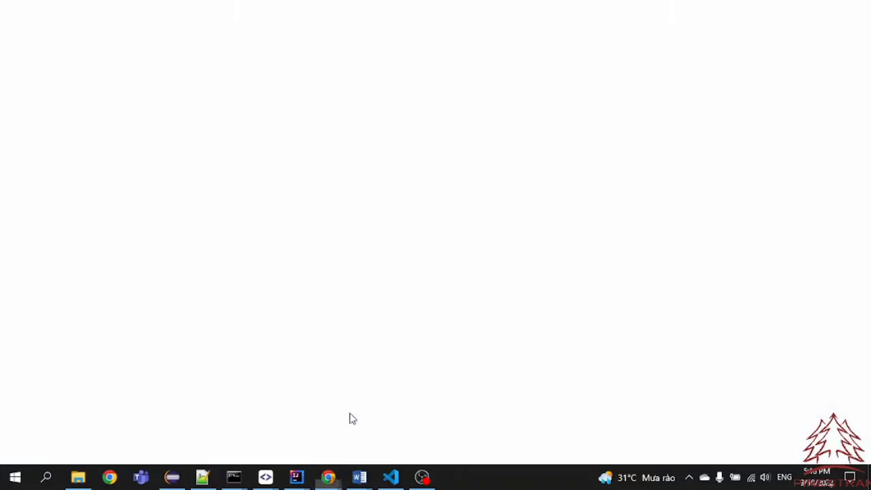
type("ap")
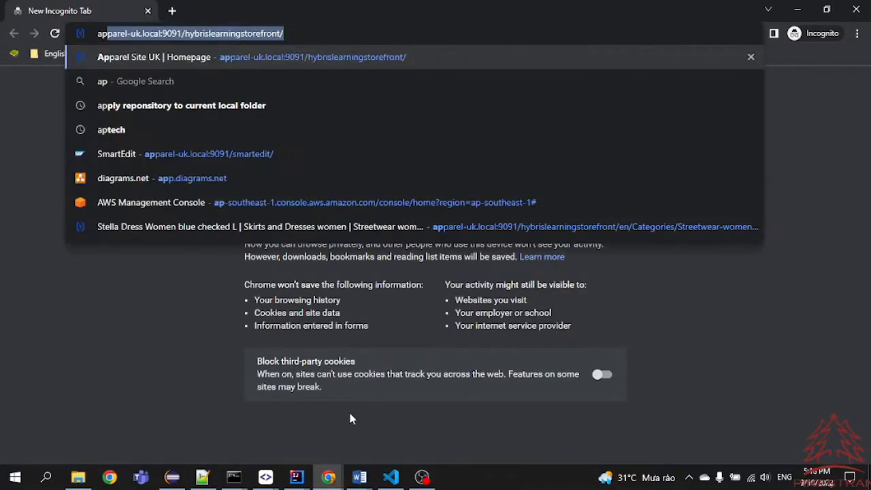
key("Right")
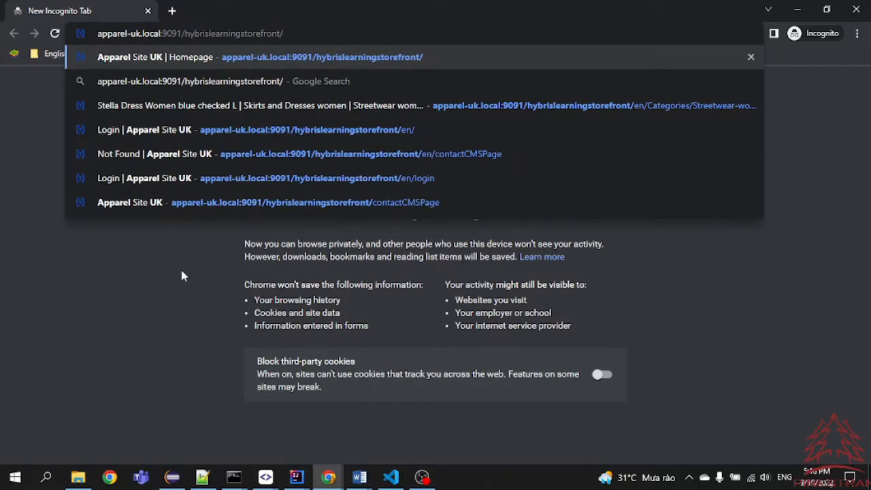
key("Return")
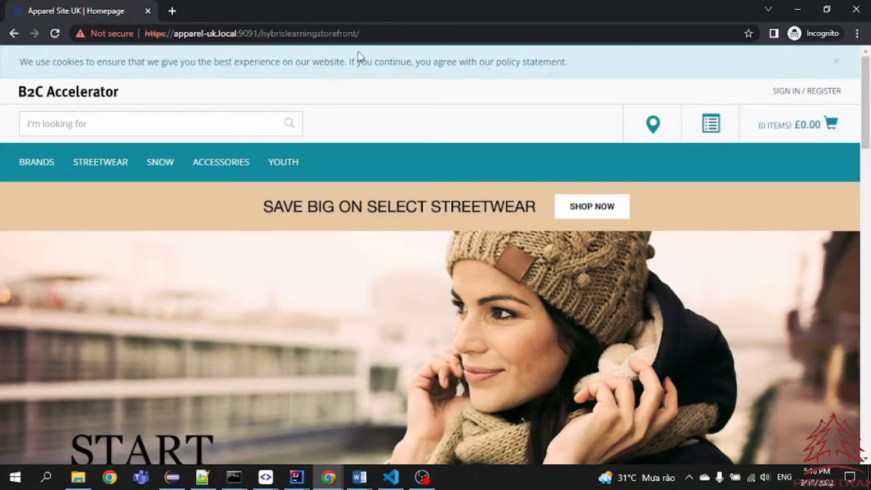
Append the copied label contactCMSPage to the storefront address, load that page and highlight the label in the address
left_click(390, 35)
left_click(422, 34)
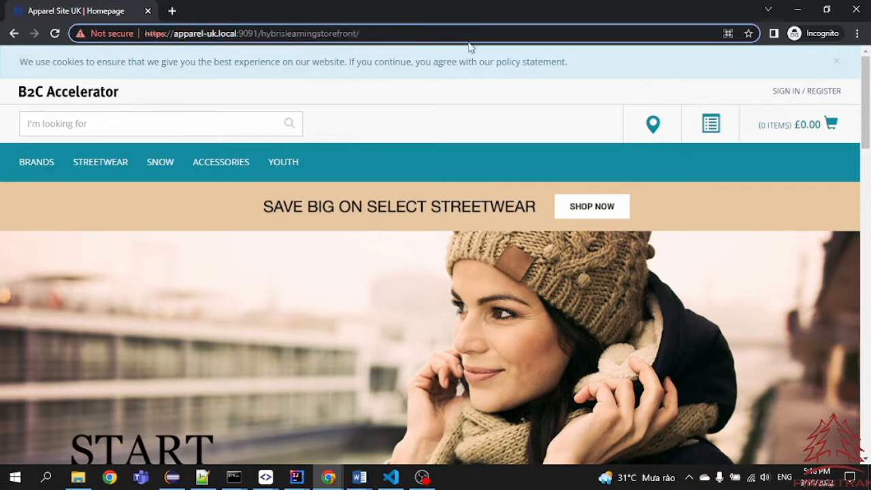
key("ctrl+v")
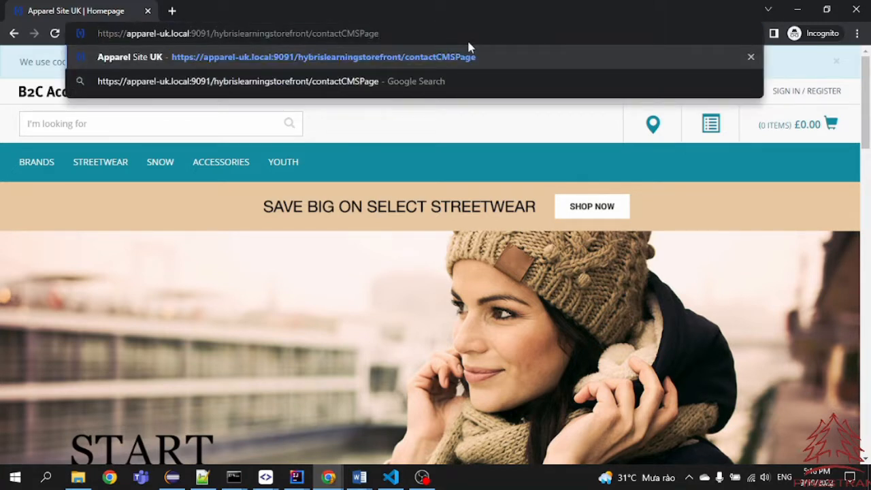
left_click(449, 56)
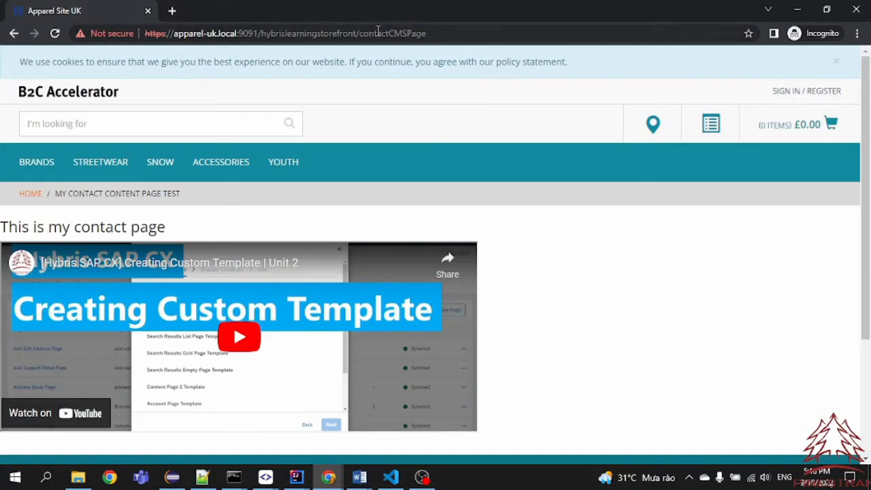
left_click_drag(359, 32, 459, 61)
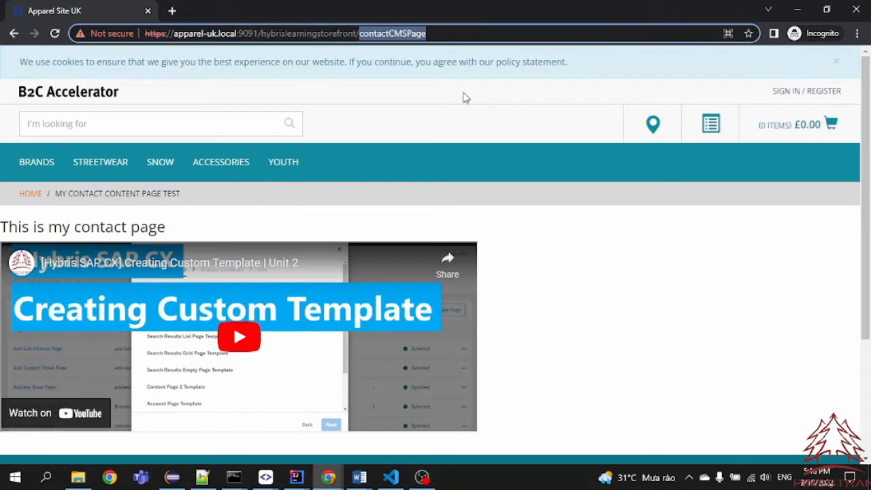
left_click(583, 269)
Return to SmartEdit, open the page information of Contact page test 2 and copy its page label contactPageTest2
key("alt+Tab")
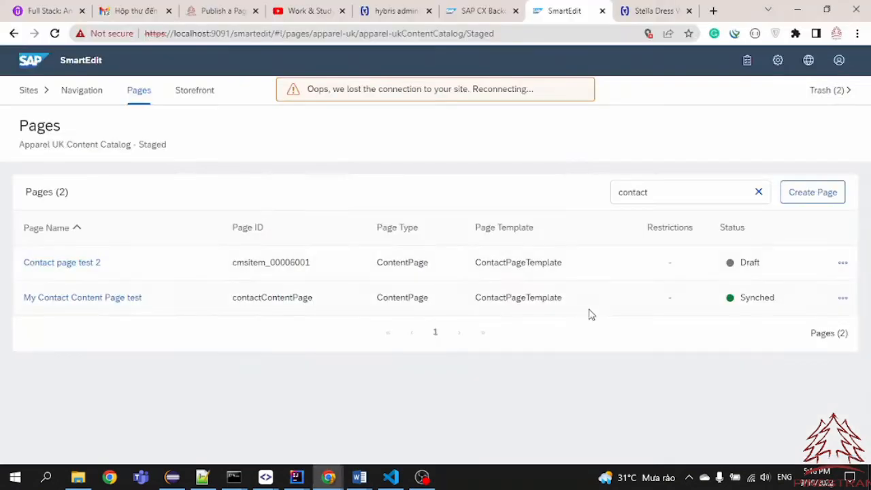
left_click_drag(112, 267, 15, 268)
left_click(394, 418)
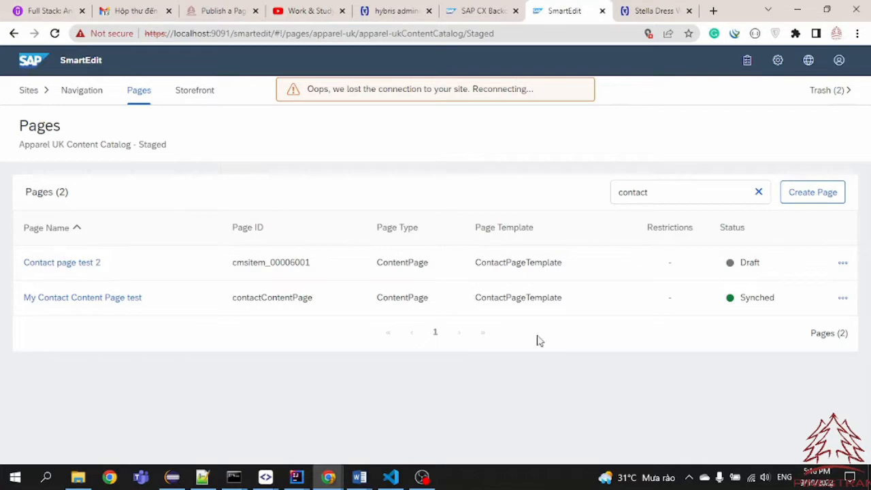
left_click(842, 263)
left_click(803, 283)
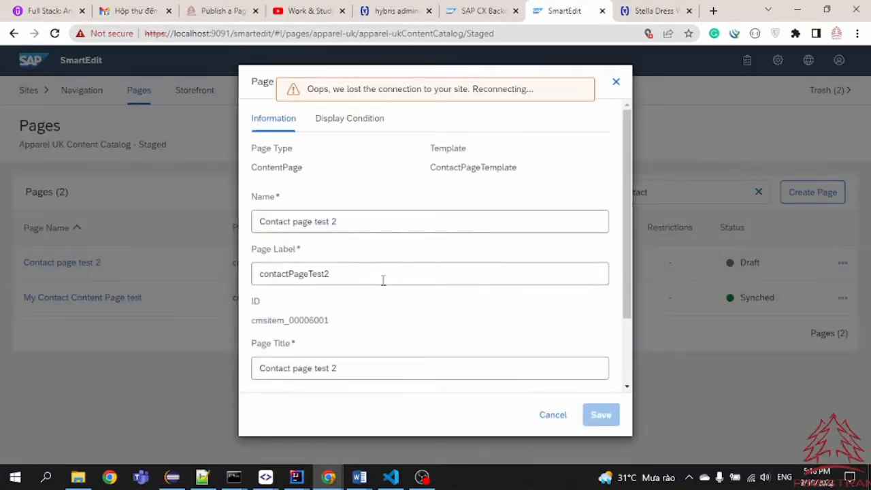
left_click_drag(346, 272, 240, 274)
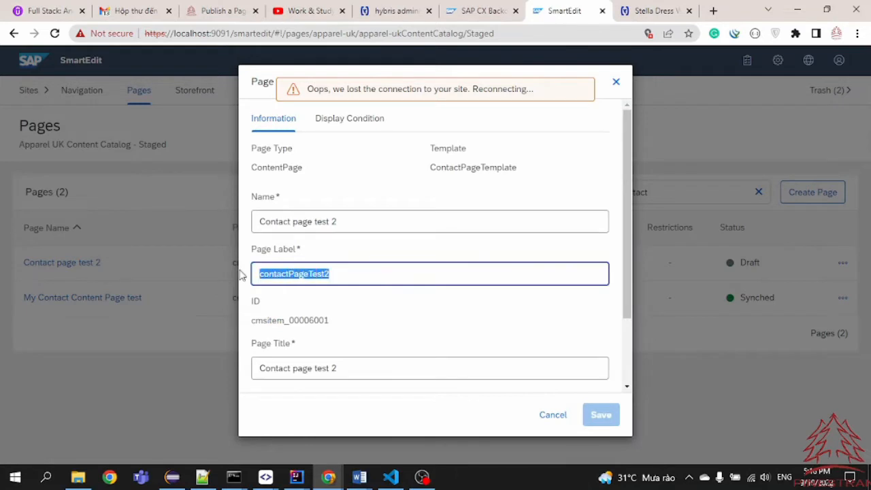
right_click(317, 273)
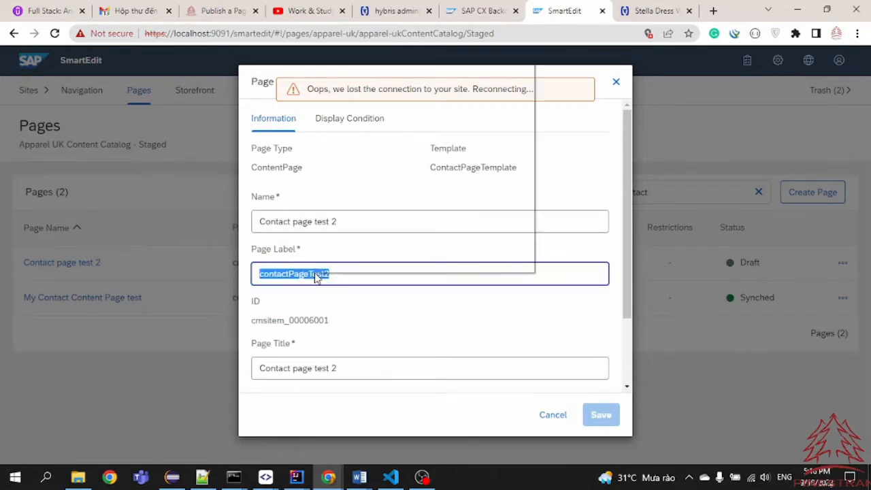
left_click(345, 102)
In the incognito storefront, replace contactCMSPage in the address with contactPageTest2, load it and look over the resulting page
key("alt+Tab")
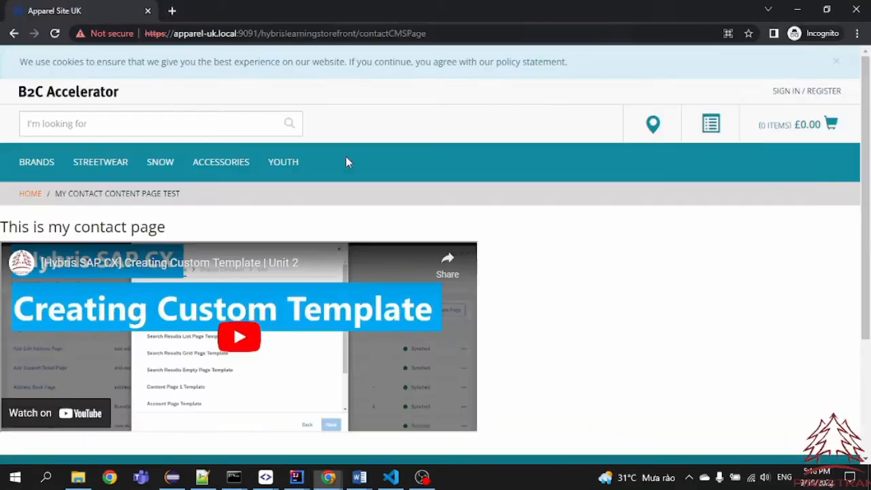
left_click_drag(360, 34, 464, 38)
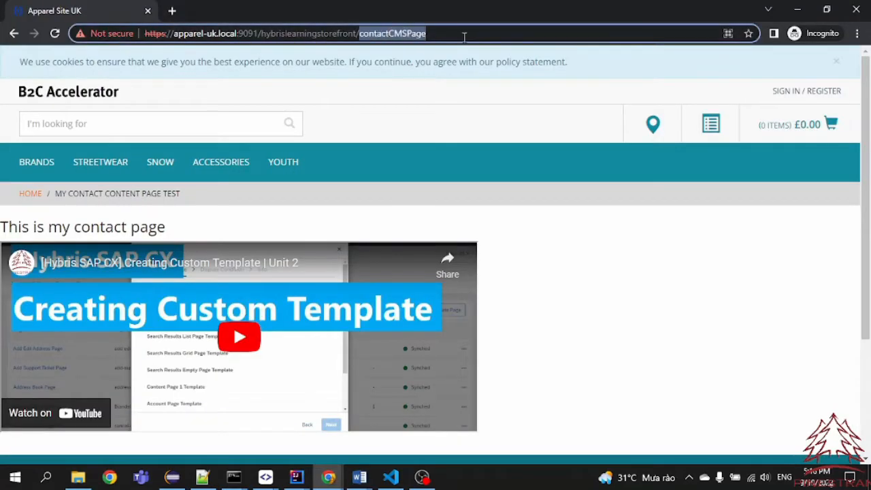
key("BackSpace")
key("ctrl+v")
key("Return")
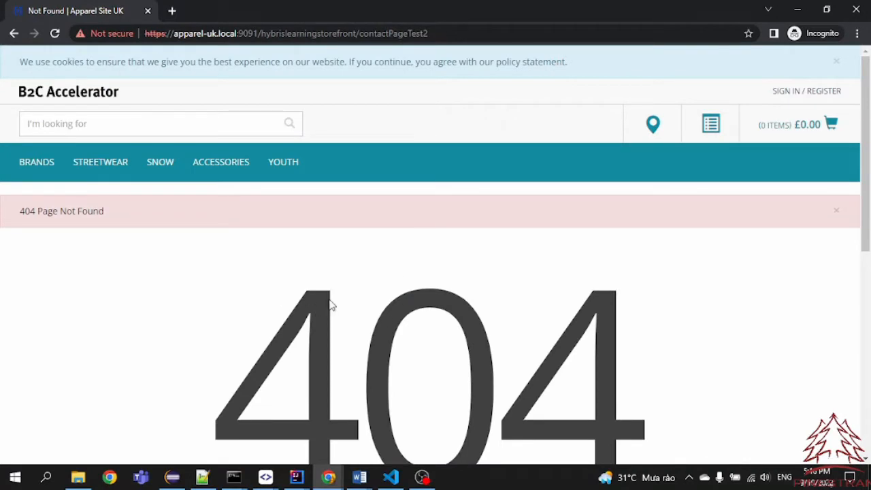
scroll(331, 306, "down", 1)
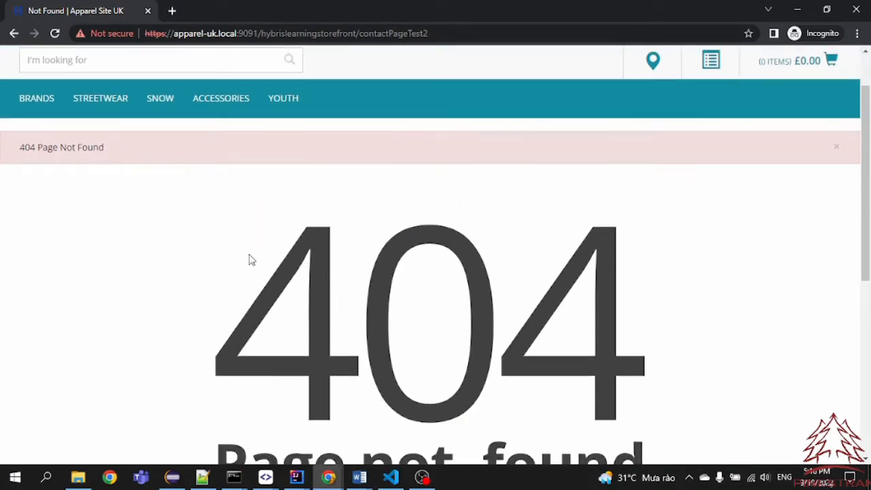
scroll(250, 260, "down", 3)
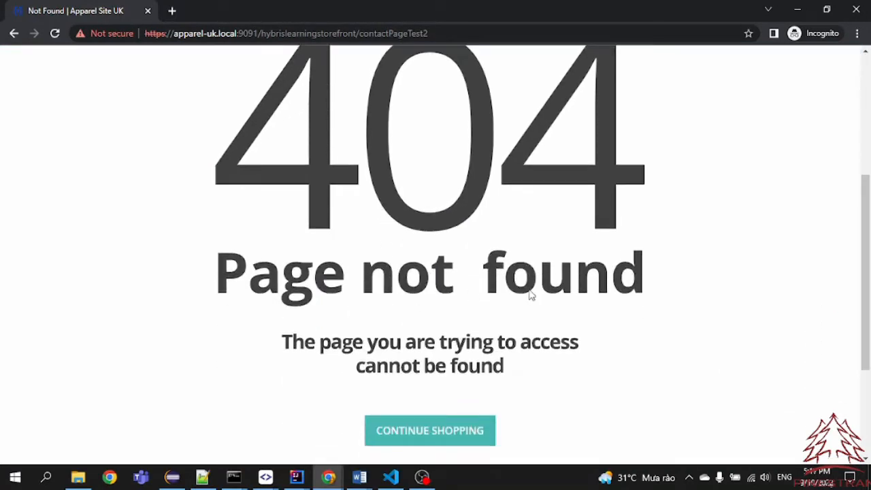
scroll(391, 300, "up", 5)
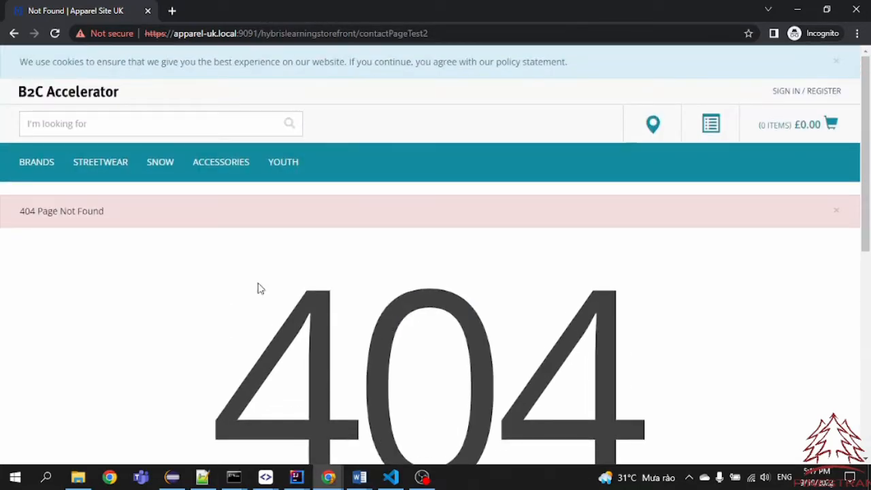
Back in SmartEdit, close the page information and point out the template and status of Contact page test 2
key("alt+Tab")
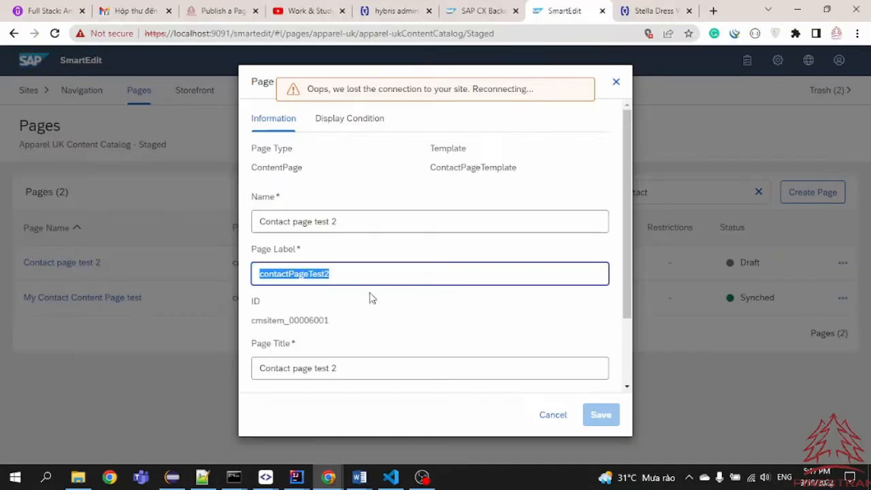
left_click(617, 87)
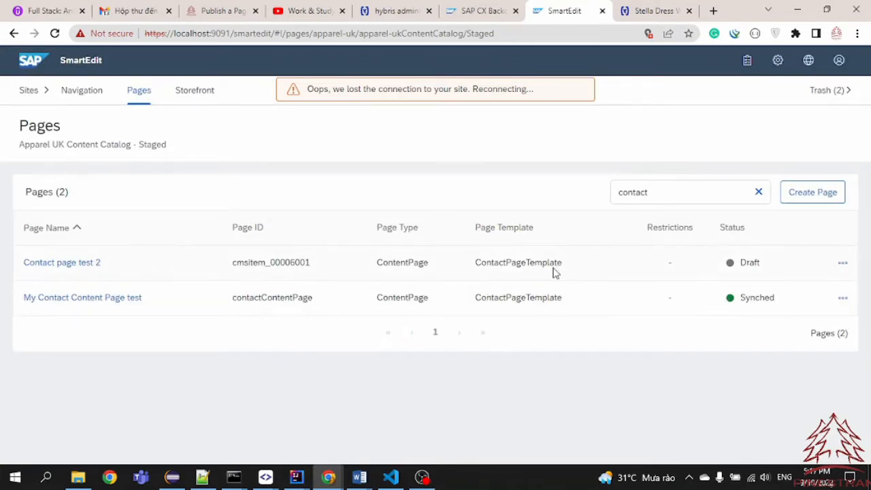
left_click_drag(587, 268, 483, 264)
left_click_drag(760, 265, 745, 267)
Switch to the Publish a Page to Online Mode blog post and review its listed approaches for publishing the page
left_click(226, 11)
left_click(39, 266)
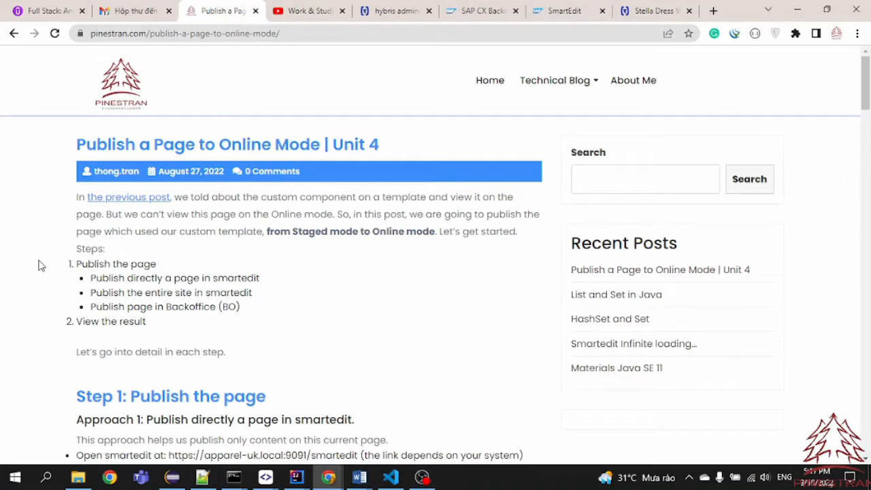
left_click_drag(81, 268, 153, 266)
left_click(161, 270)
left_click_drag(91, 279, 264, 282)
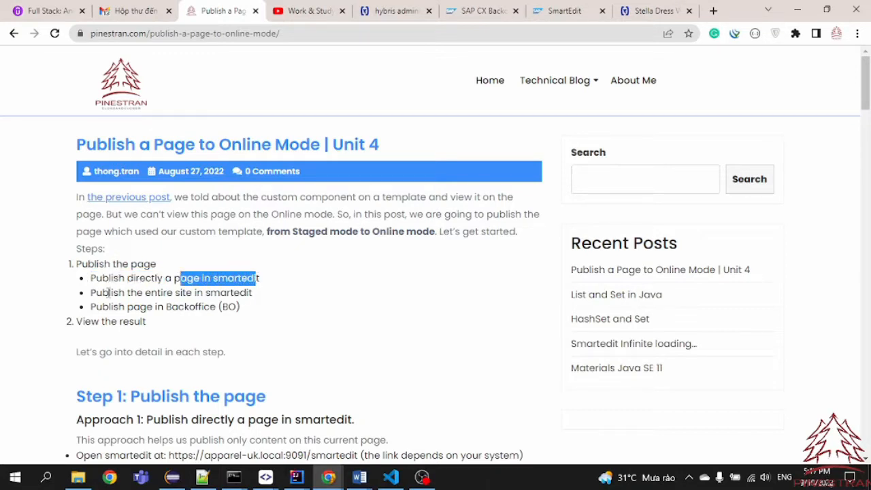
left_click_drag(90, 293, 174, 293)
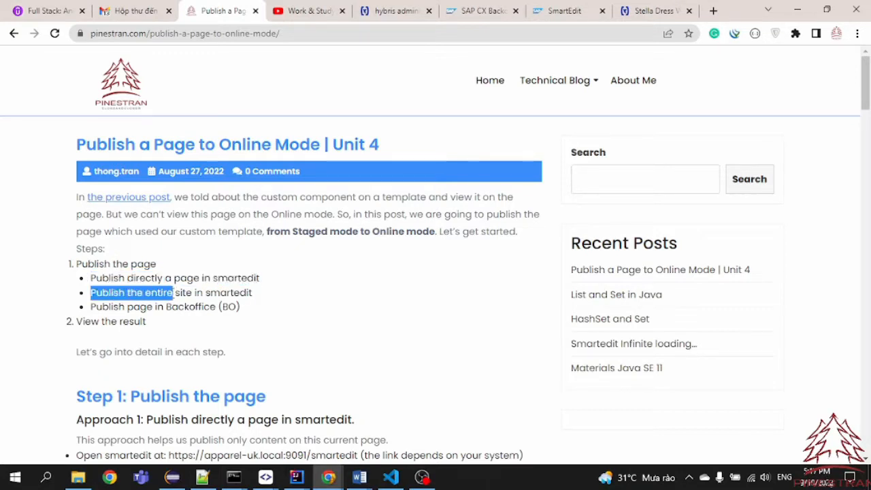
left_click_drag(195, 292, 266, 295)
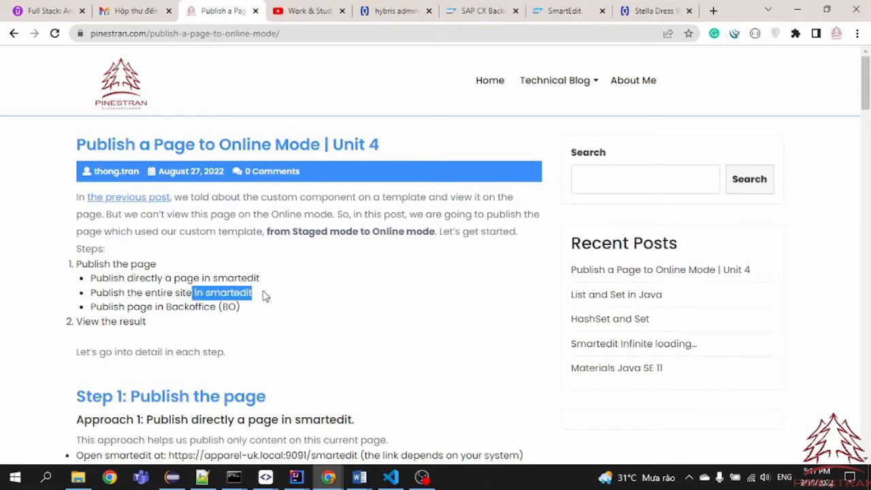
left_click_drag(91, 307, 155, 307)
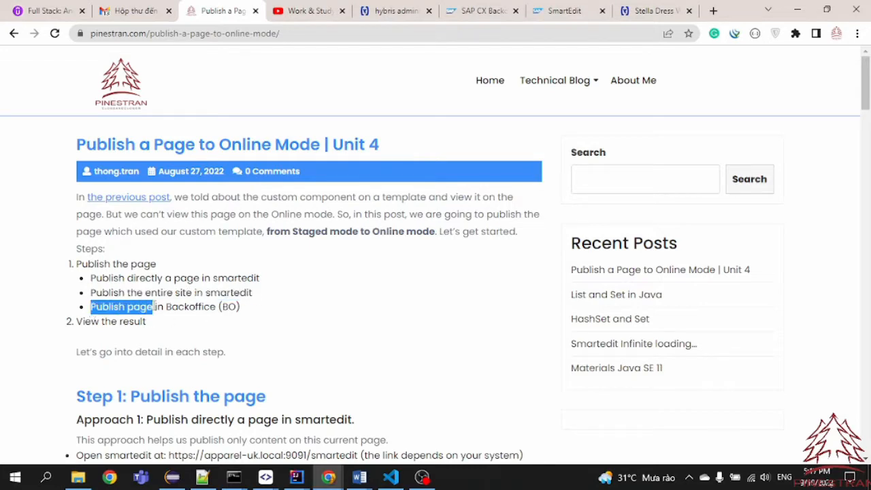
left_click(175, 305)
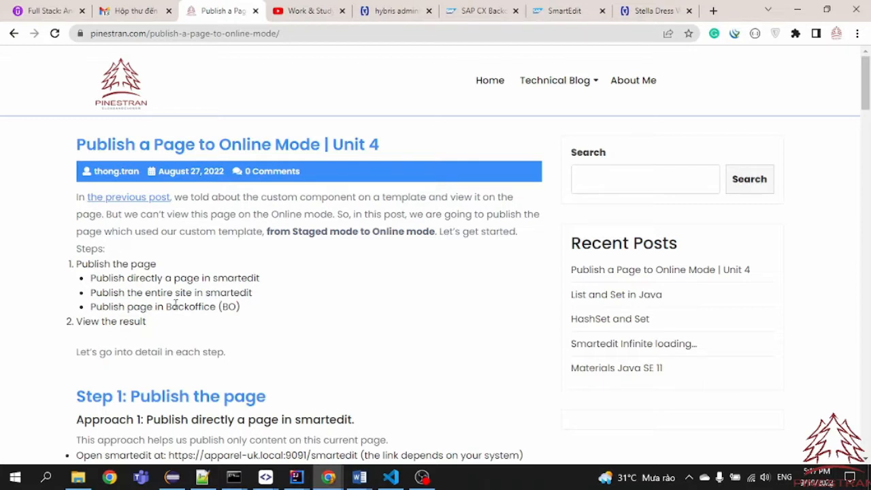
left_click_drag(165, 306, 248, 311)
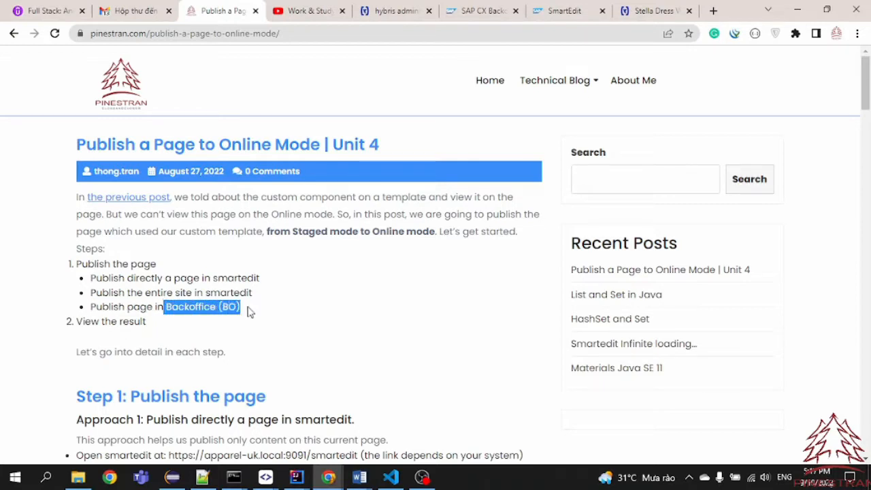
left_click(248, 311)
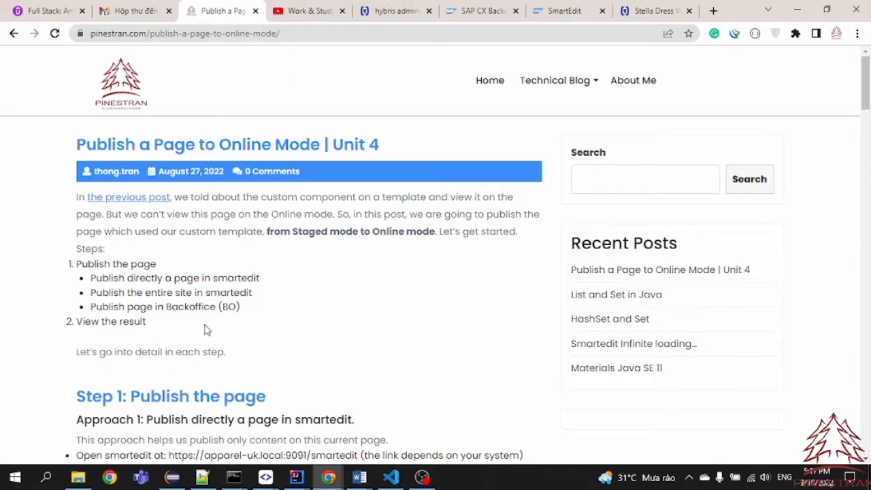
Review the post's Step 1 section on publishing the page and highlight the approach of publishing directly in SmartEdit
scroll(213, 310, "down", 2)
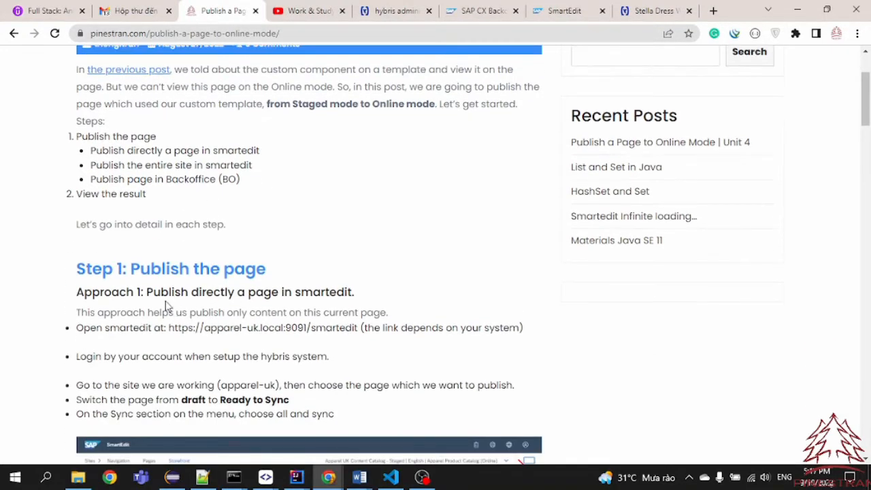
left_click_drag(126, 268, 279, 270)
left_click(279, 271)
scroll(270, 280, "up", 2)
left_click_drag(127, 279, 204, 279)
left_click(204, 279)
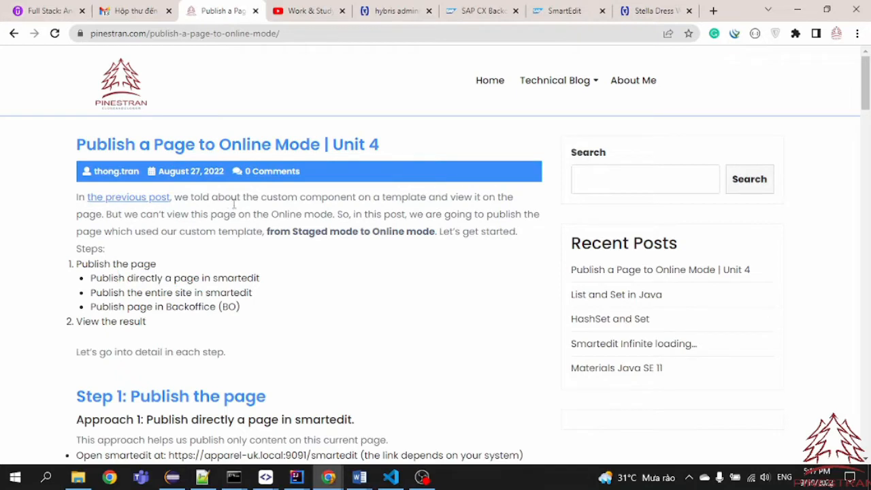
Return to SmartEdit and open Contact page test 2 from the staged page list in the storefront editor
left_click(555, 12)
left_click(219, 402)
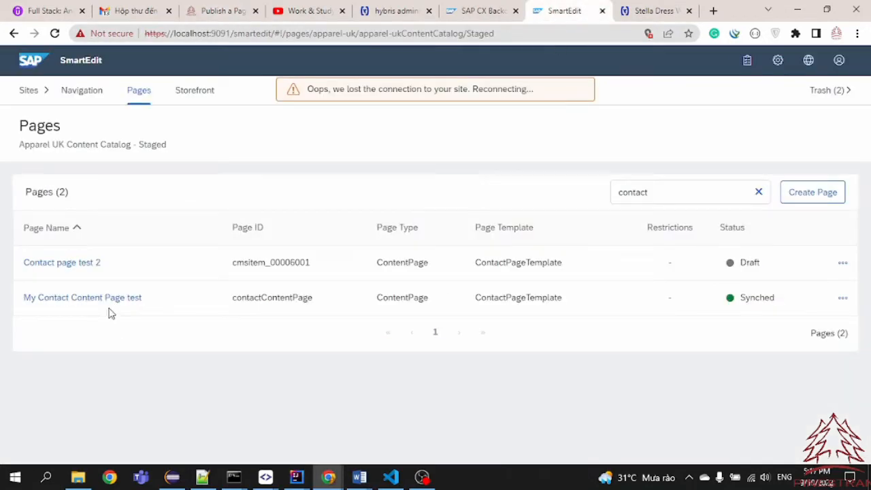
left_click(80, 265)
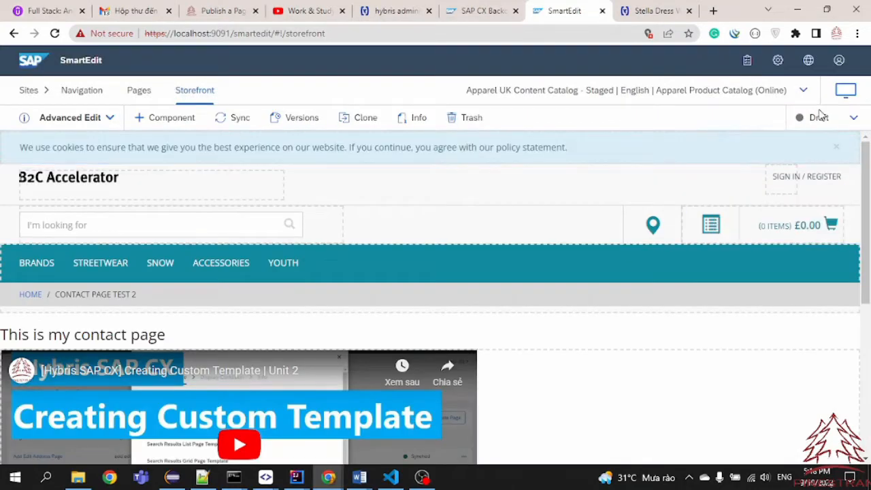
Change the status of Contact page test 2 from Draft to Ready To Sync and sync the page to the Online catalog
mouse_move(801, 117)
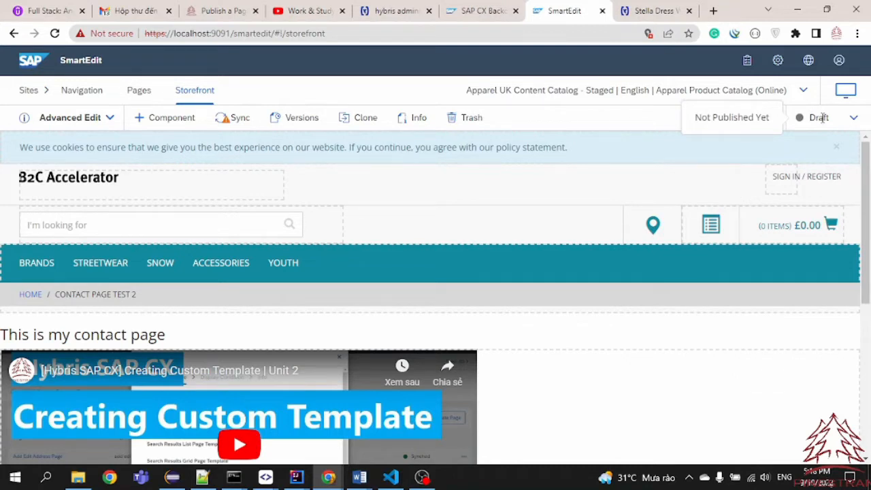
left_click(853, 118)
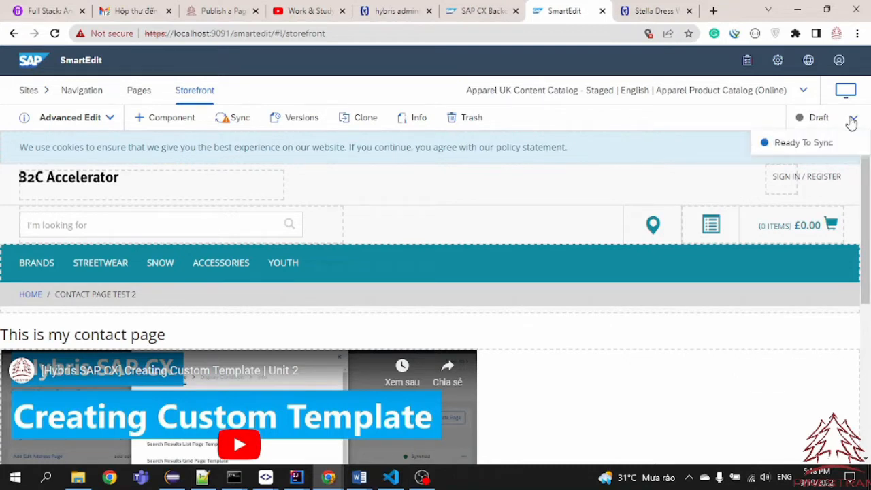
left_click(807, 142)
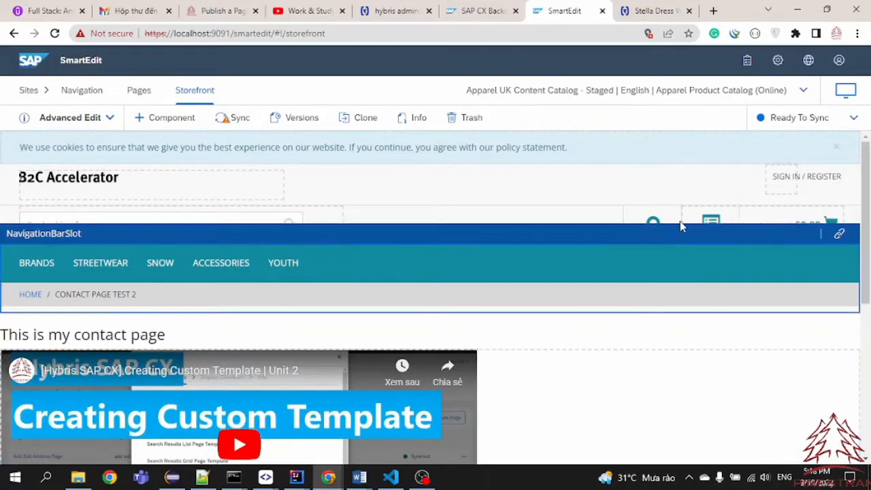
left_click(235, 121)
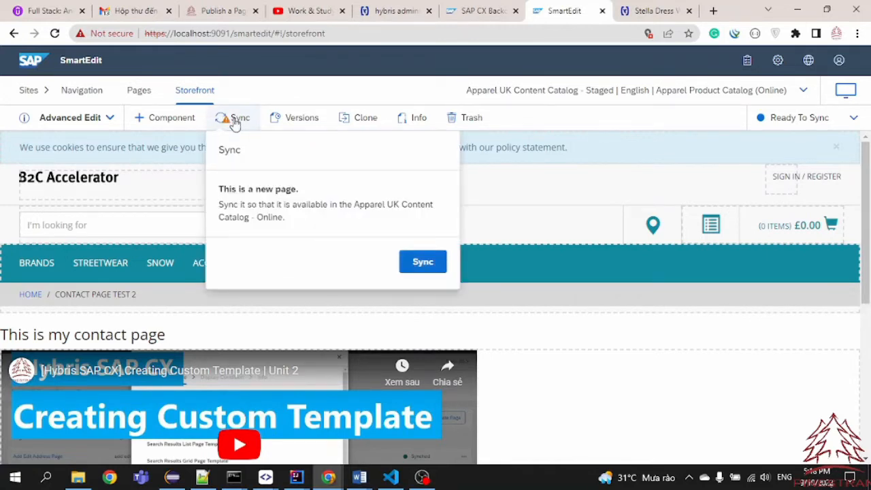
left_click(421, 262)
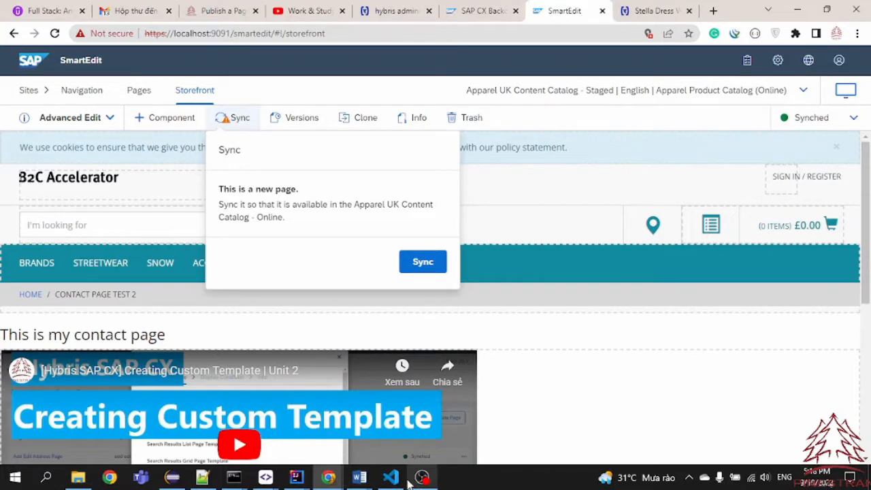
Switch to the command prompt running hybrisserver.bat and check the server log for the catalog synchronization
mouse_move(233, 476)
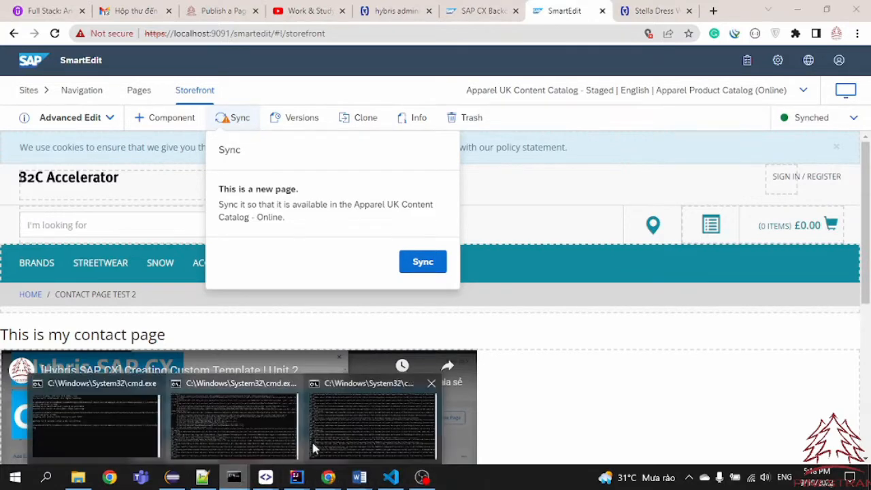
left_click(367, 435)
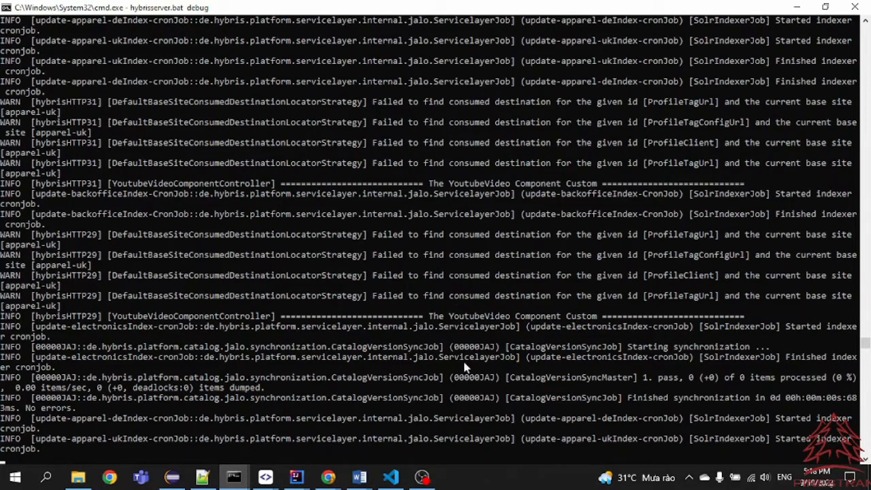
left_click(467, 400)
key("Return")
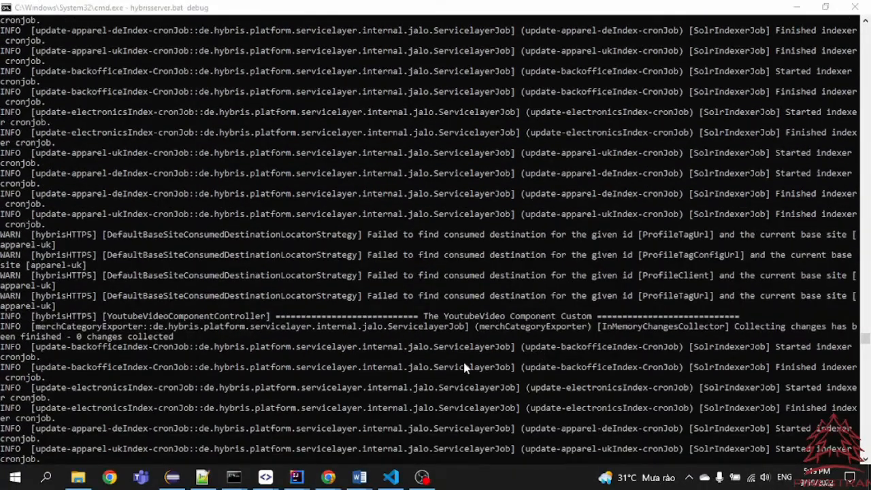
left_click(464, 367)
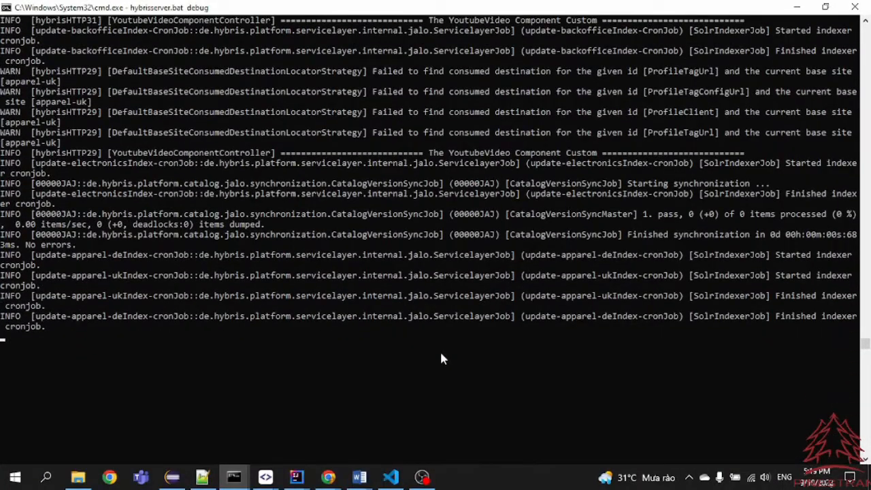
Return to SmartEdit, check the sync details of Contact page test 2 and highlight the page's status
key("alt+Tab")
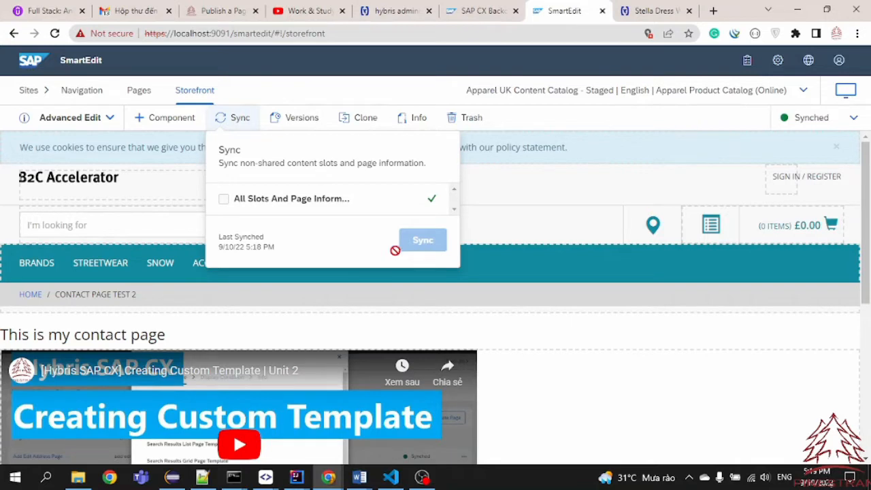
left_click(230, 119)
left_click(234, 117)
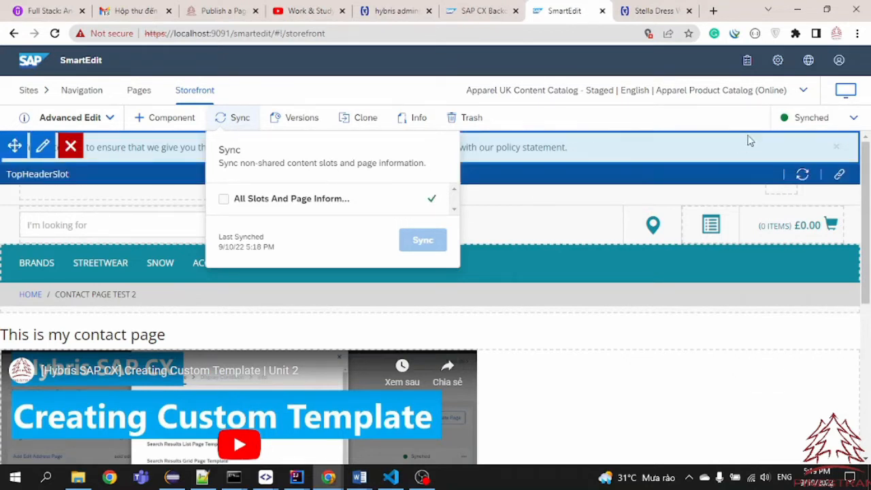
mouse_move(793, 123)
left_click_drag(795, 117, 832, 118)
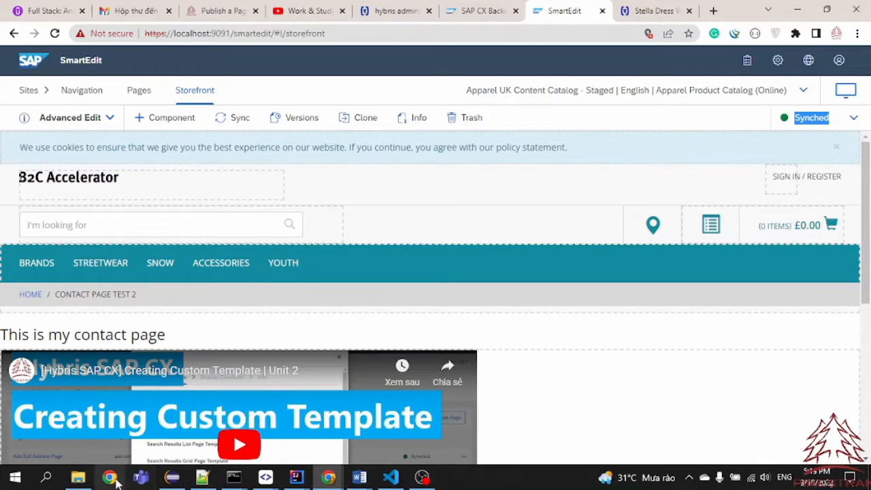
Reload contactPageTest2 on the live storefront in the incognito window and highlight its contact page heading
left_click(392, 427)
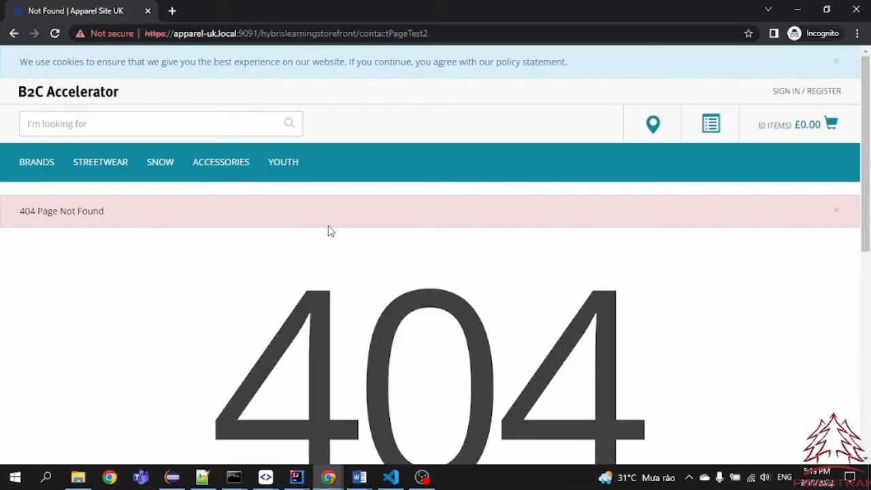
left_click(55, 33)
left_click_drag(178, 233, 4, 228)
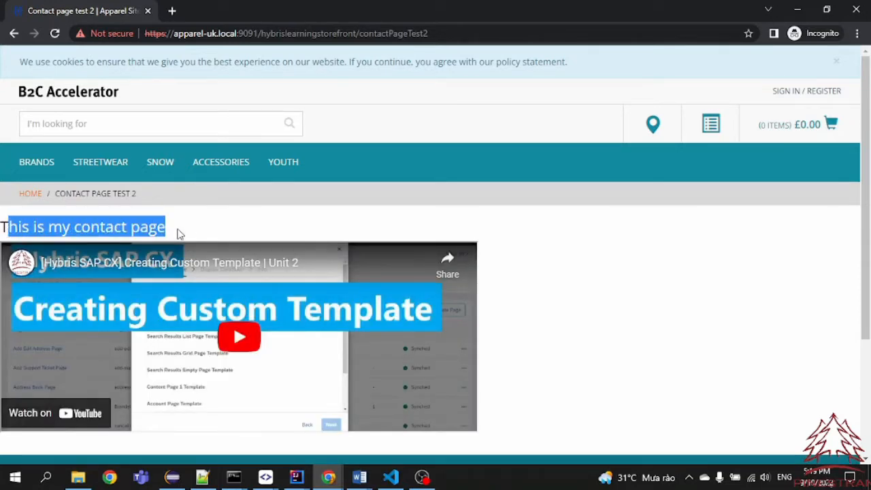
left_click_drag(189, 230, 1, 229)
left_click(110, 229)
Highlight the approach of publishing the entire site in the Publish a Page to Online Mode post, and return to SmartEdit
key("alt+Tab")
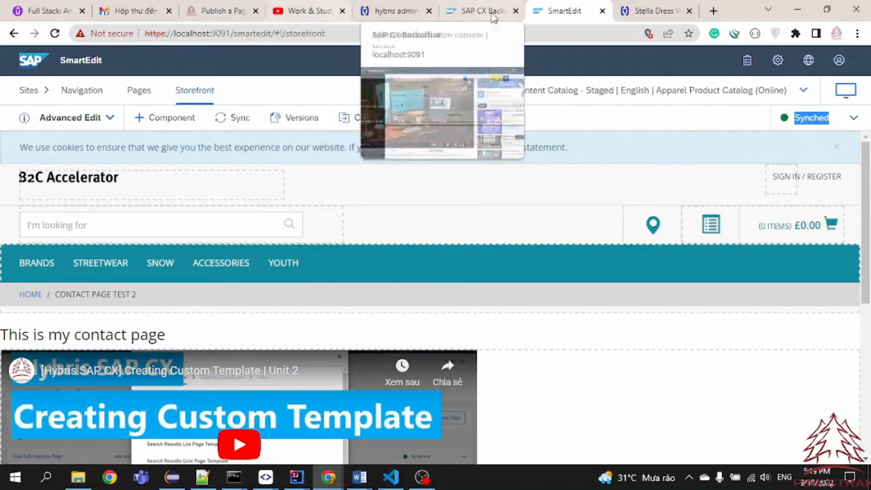
left_click(193, 14)
left_click_drag(91, 293, 241, 291)
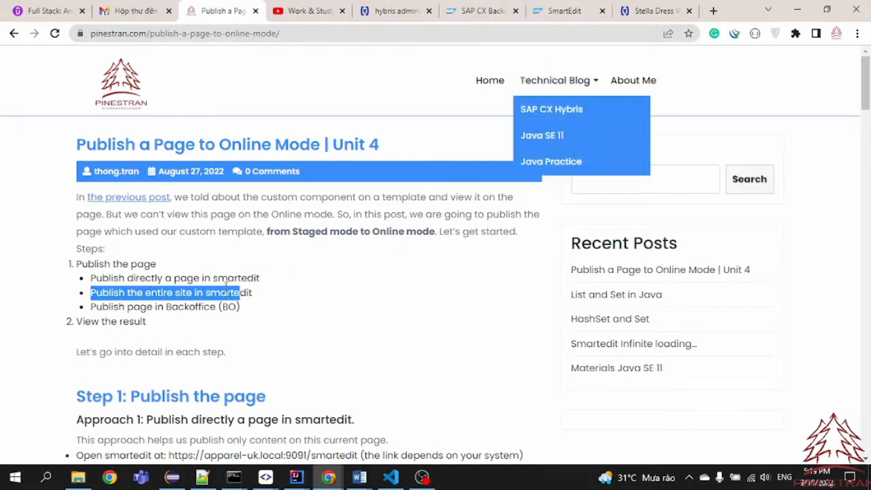
left_click(259, 288)
left_click(564, 11)
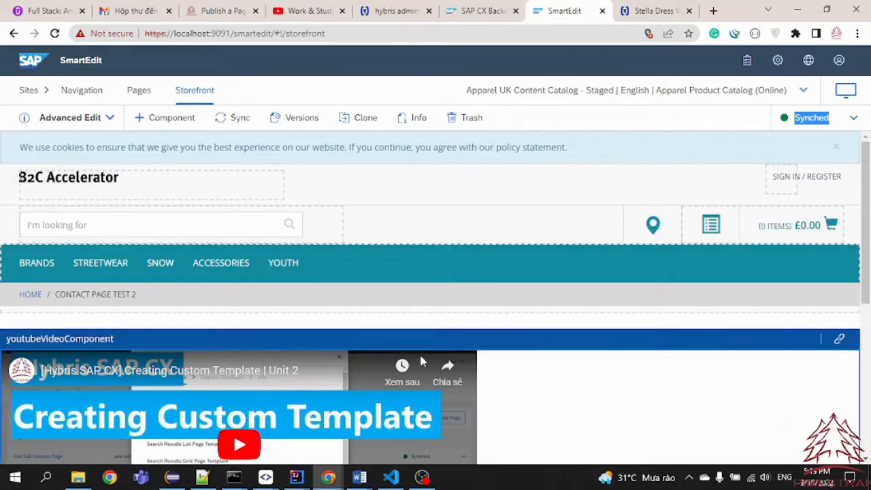
Set the YouTube video component's height to 500 on Contact page test 2 and save it
scroll(309, 298, "down", 2)
left_click(41, 236)
left_click(260, 269)
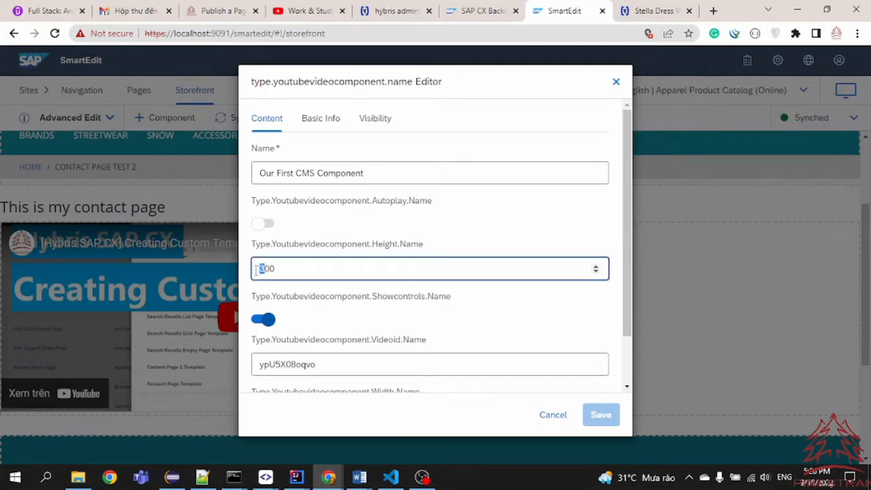
type("500")
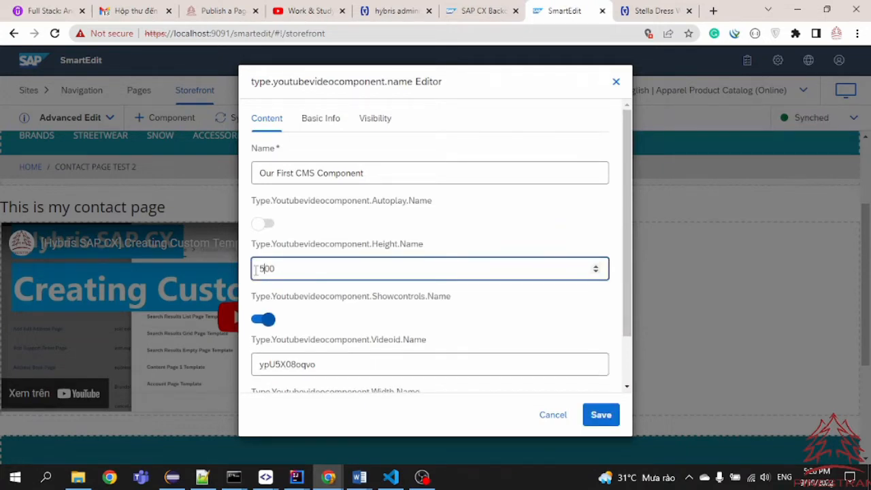
scroll(409, 272, "down", 2)
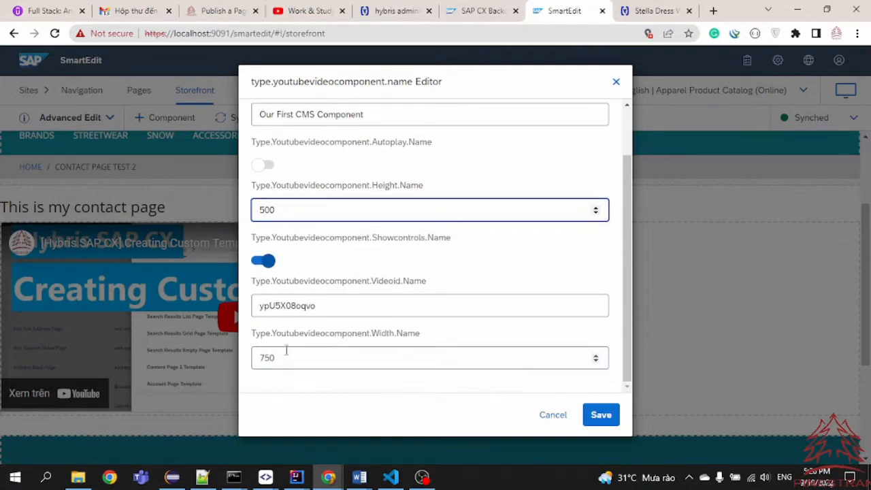
left_click(601, 417)
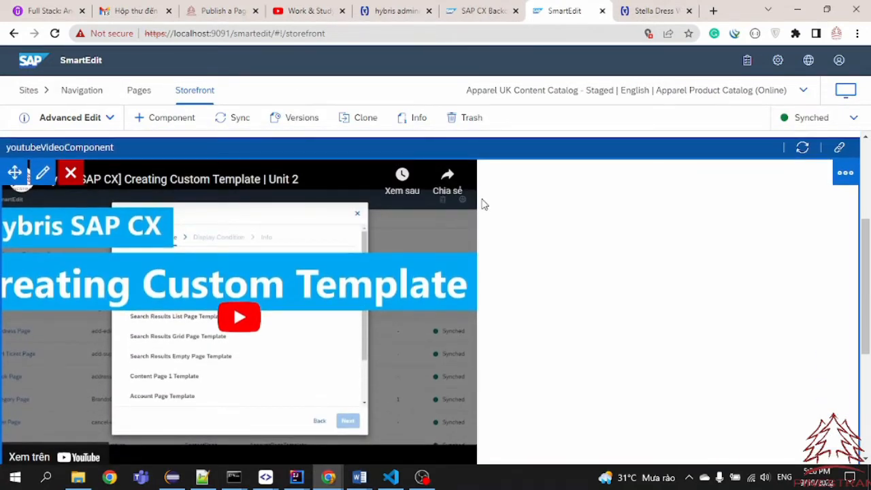
Set the YouTube video component's width to 1000 and save the component
scroll(488, 265, "down", 1)
scroll(490, 279, "up", 1)
left_click(46, 178)
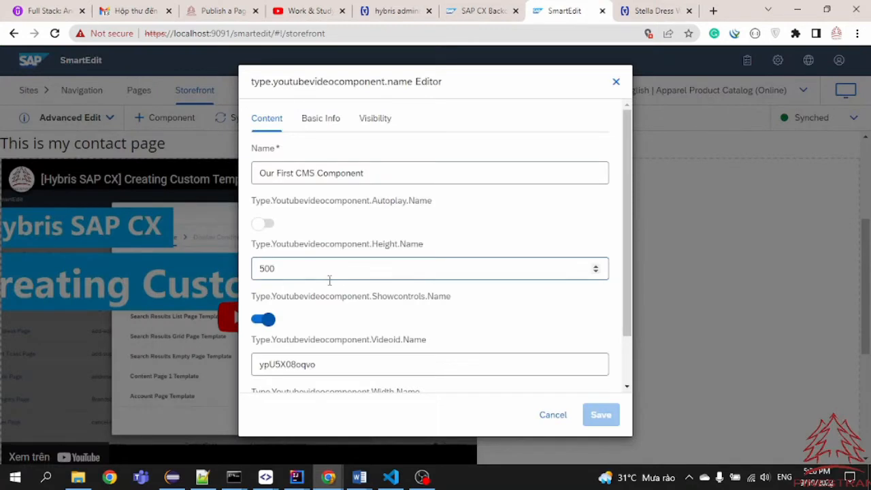
scroll(320, 277, "down", 2)
left_click_drag(284, 360, 247, 361)
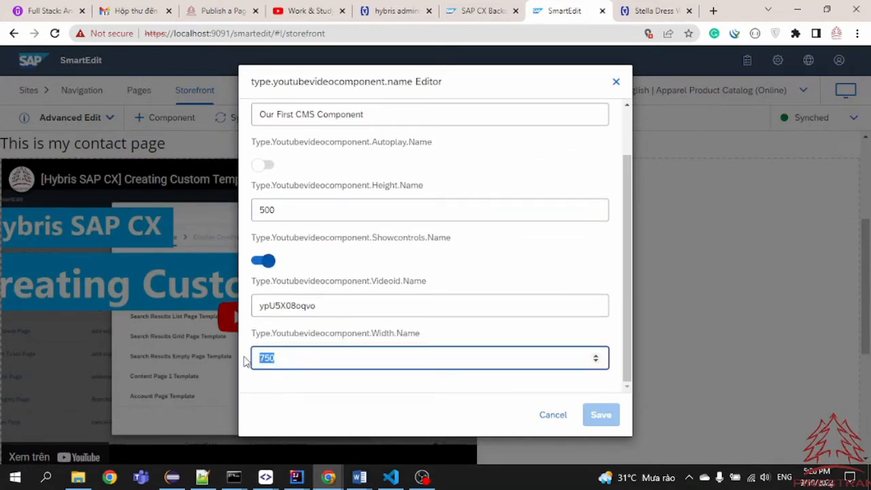
type("100")
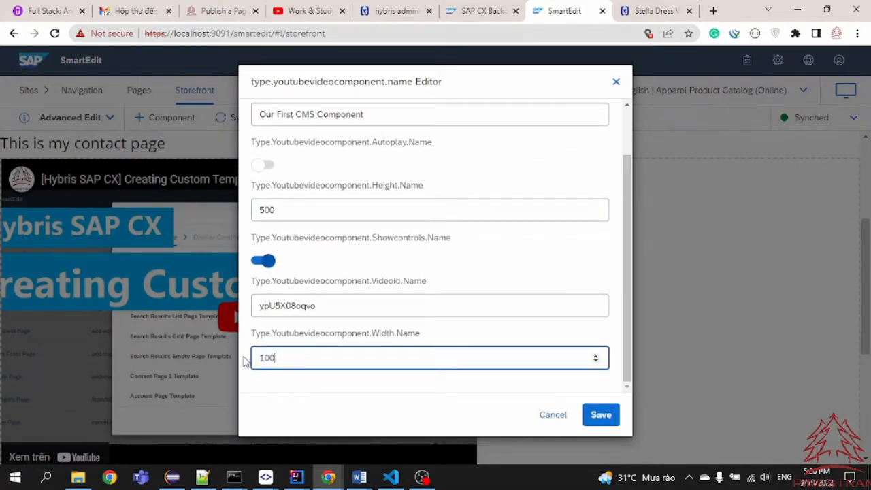
left_click(599, 415)
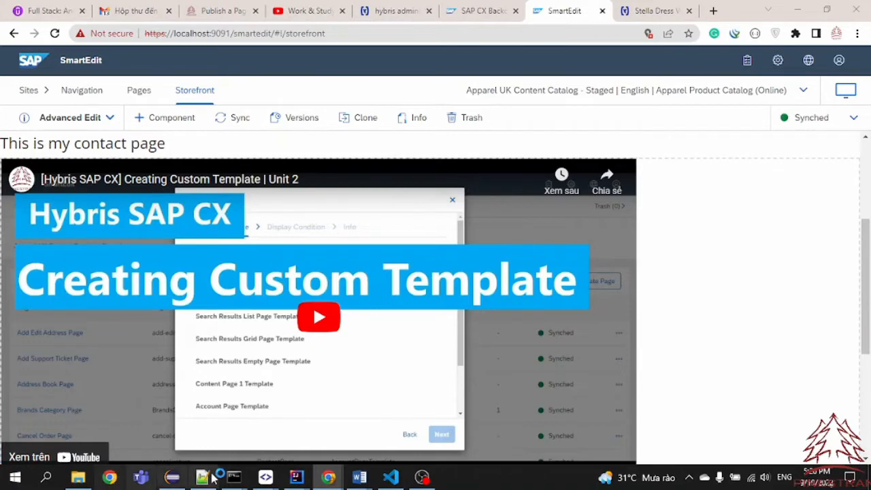
Switch to the live storefront in the incognito window and reload contactPageTest2 to check the video's size
left_click(109, 477)
left_click(329, 479)
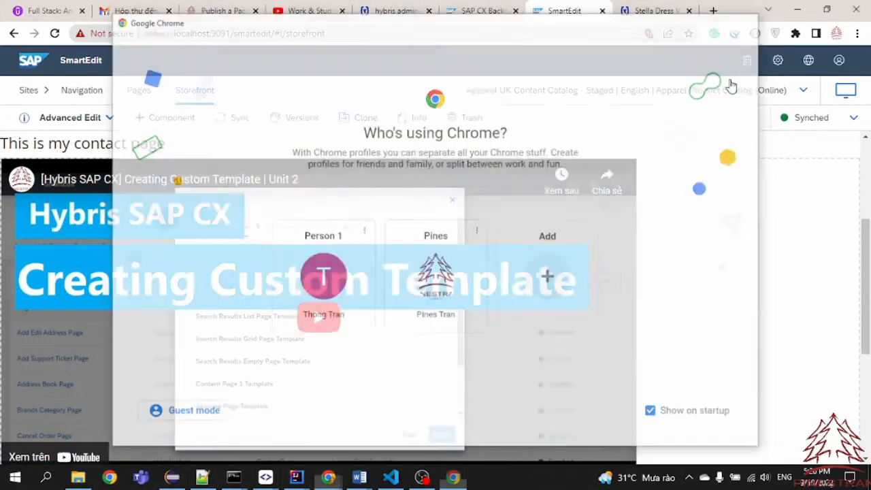
mouse_move(338, 481)
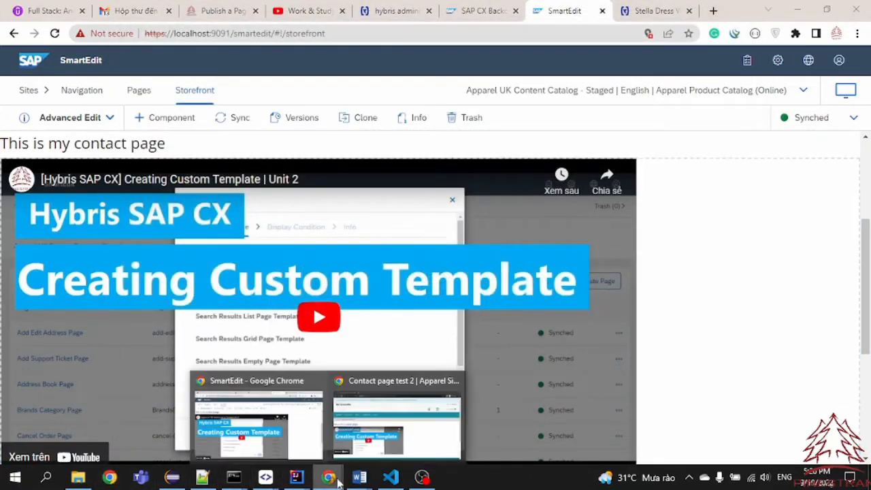
left_click(396, 439)
scroll(342, 313, "down", 1)
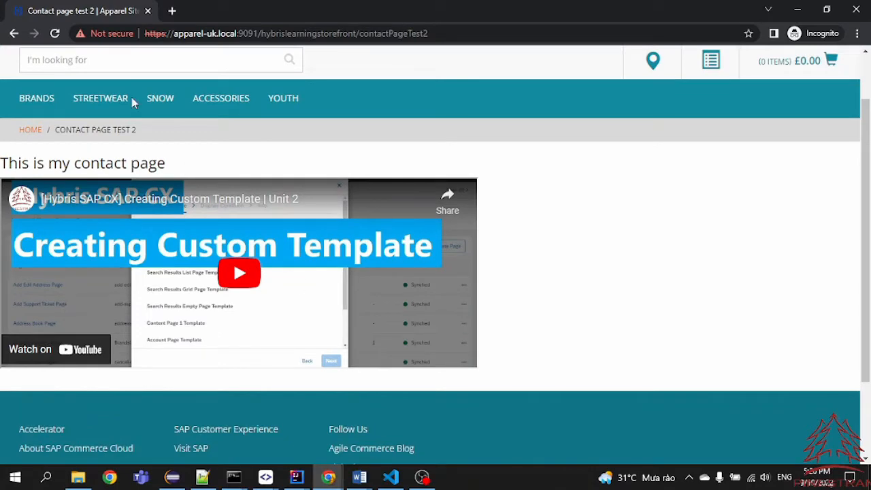
left_click(55, 34)
Back in SmartEdit, examine the youtubeVideoComponent slot's synchronization options, trying Select All and VideoCMSComponent, and close them without syncing
key("alt+Tab")
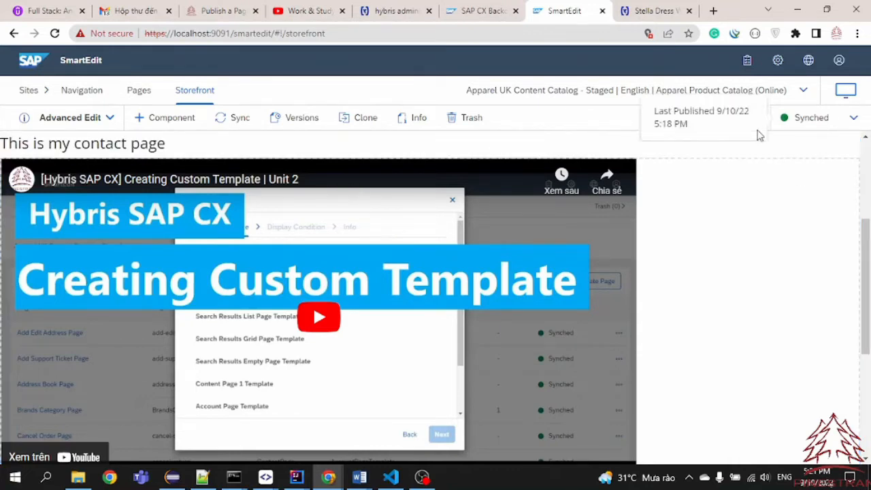
scroll(510, 324, "up", 3)
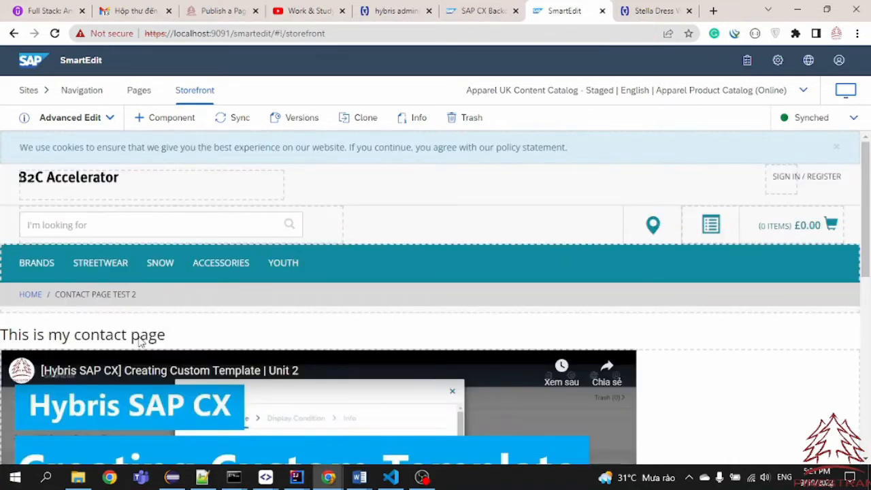
scroll(140, 340, "down", 2)
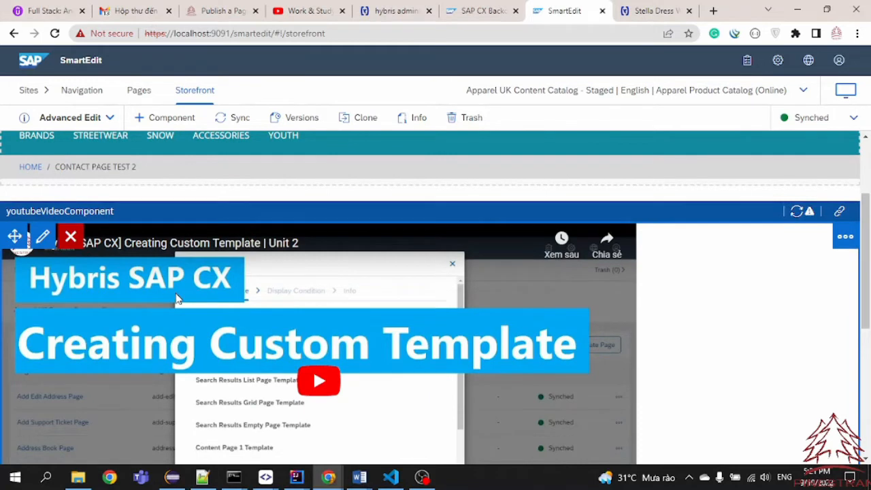
left_click(809, 215)
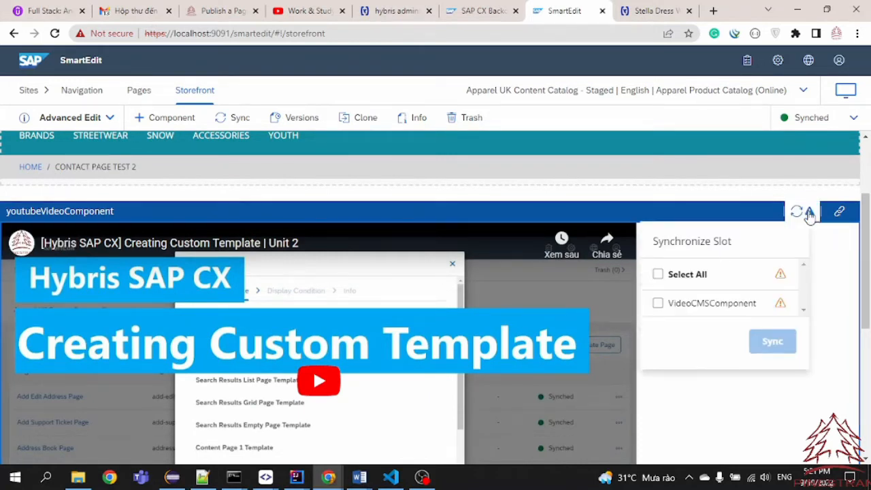
left_click(658, 276)
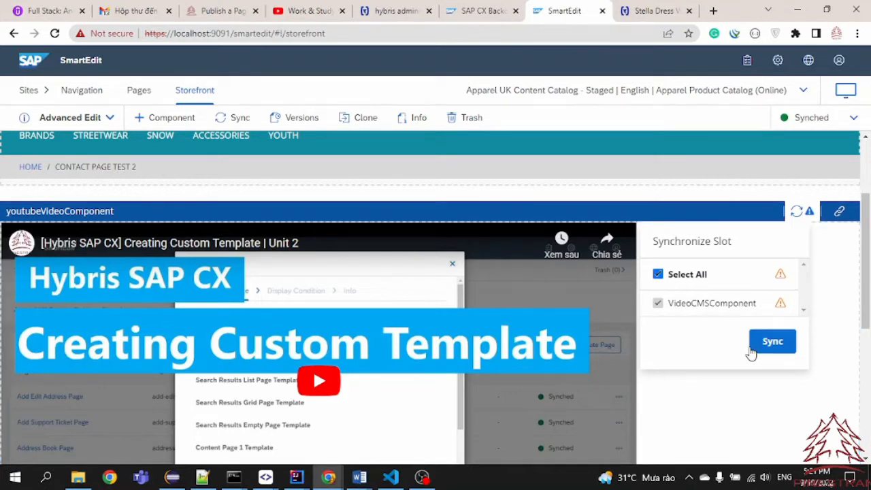
left_click(658, 276)
left_click(658, 304)
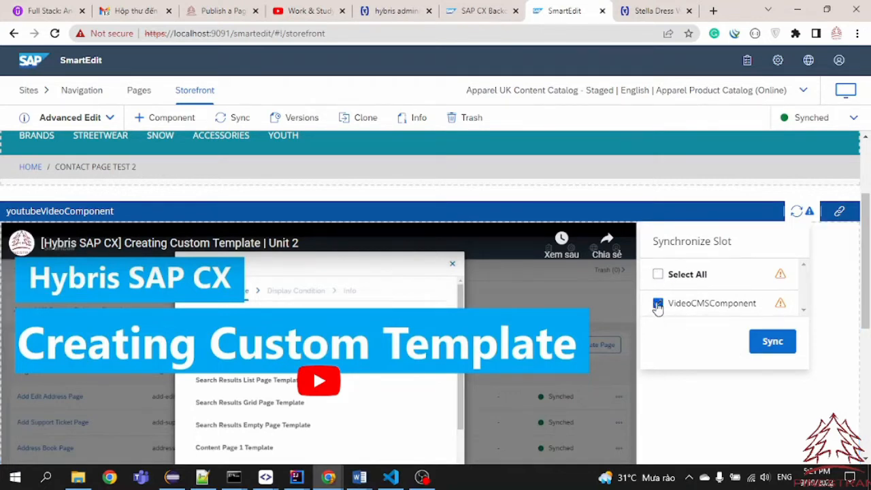
left_click(809, 212)
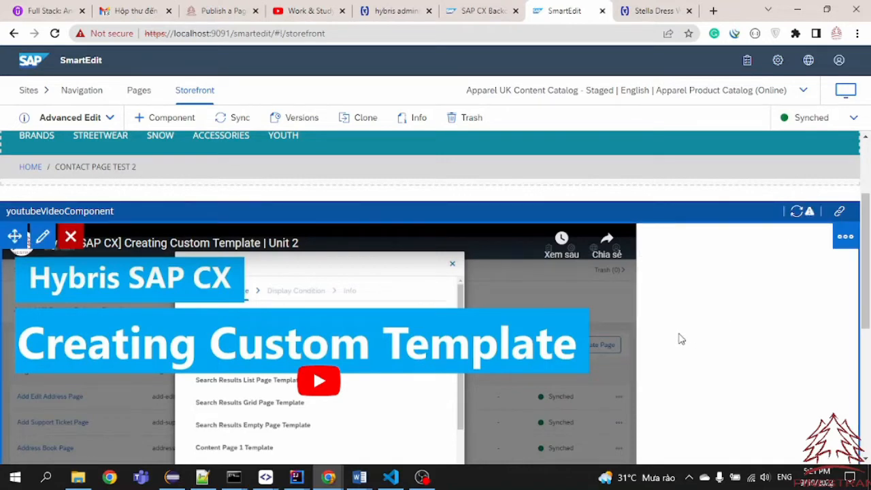
From the sites overview, keep Apparel Site UK selected and synchronize the entire Apparel UK Content Catalog from Staged to Online
left_click(27, 91)
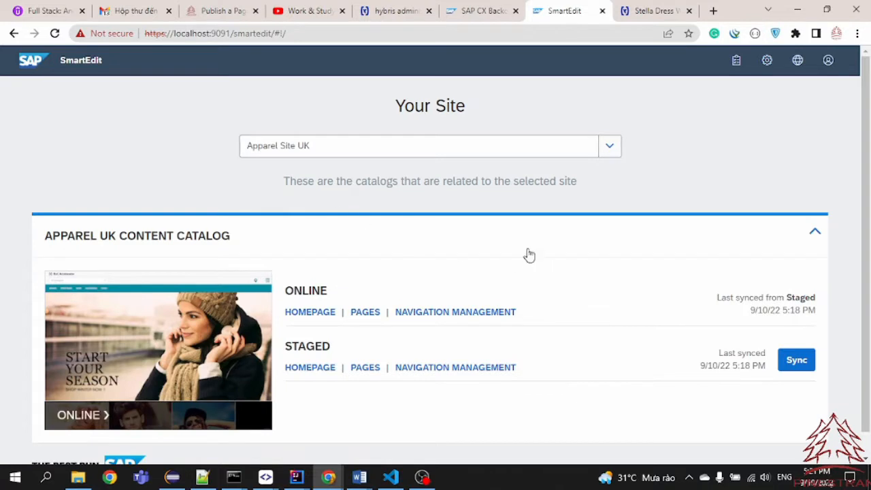
left_click(609, 147)
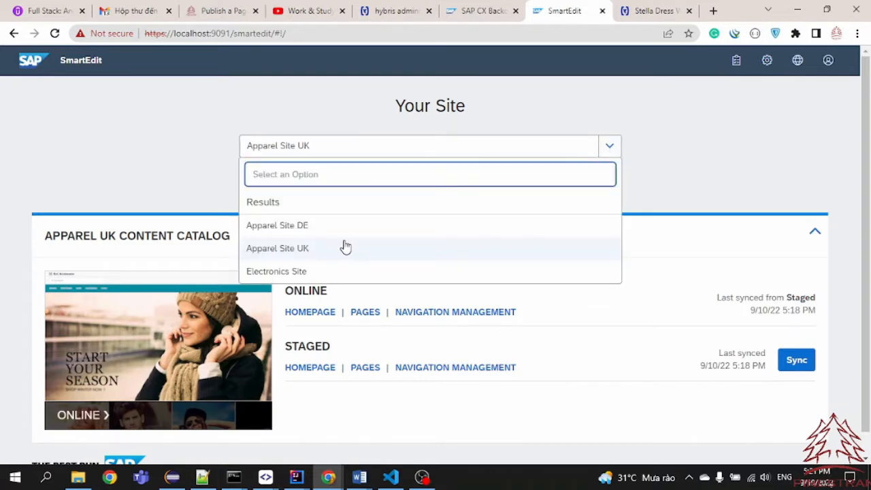
left_click(300, 251)
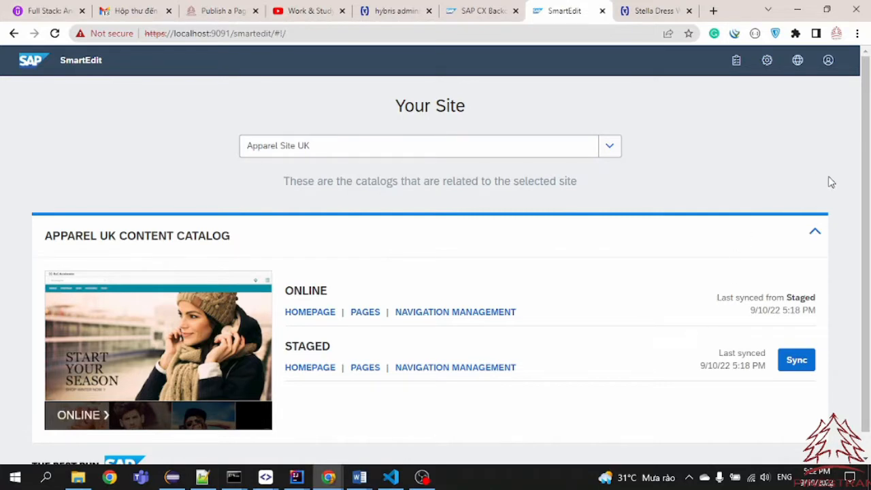
scroll(829, 181, "down", 1)
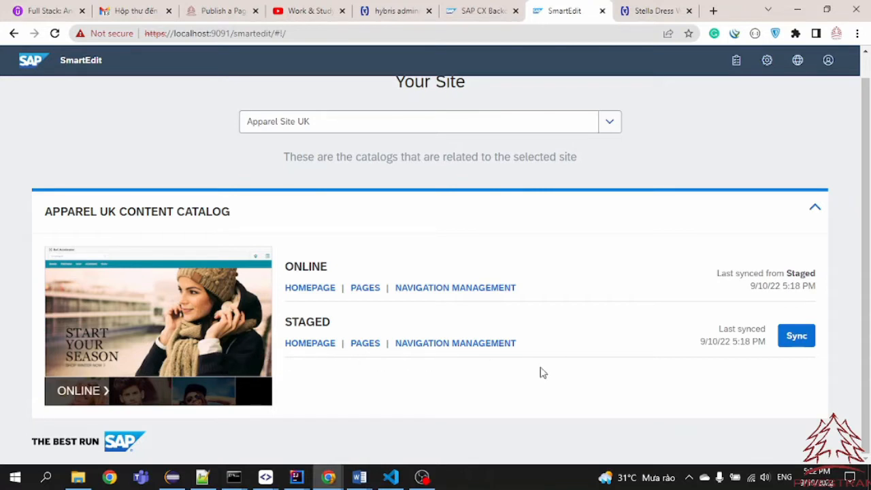
left_click(798, 341)
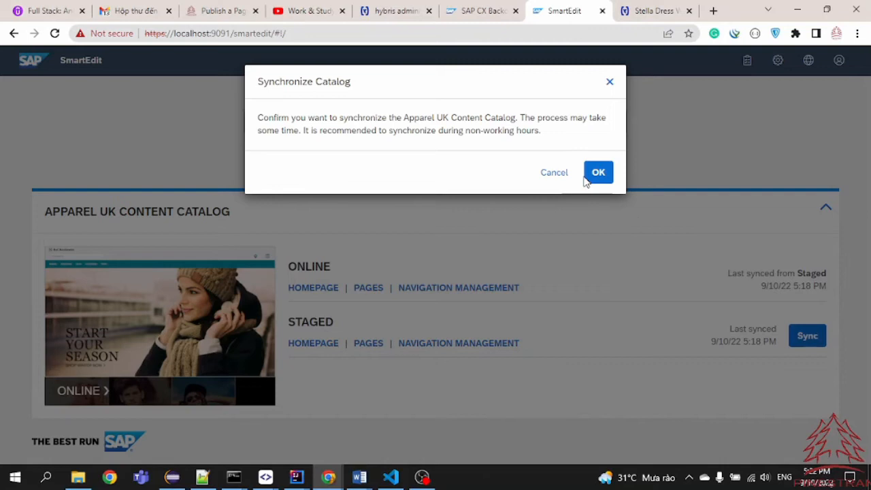
left_click(601, 174)
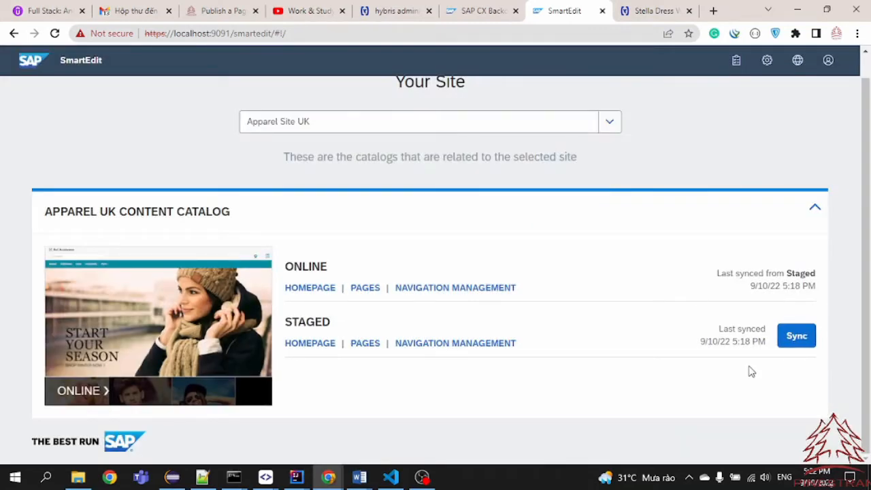
Monitor the Staged catalog's sync status, briefly viewing the incognito storefront window and returning to SmartEdit
left_click_drag(674, 338, 762, 333)
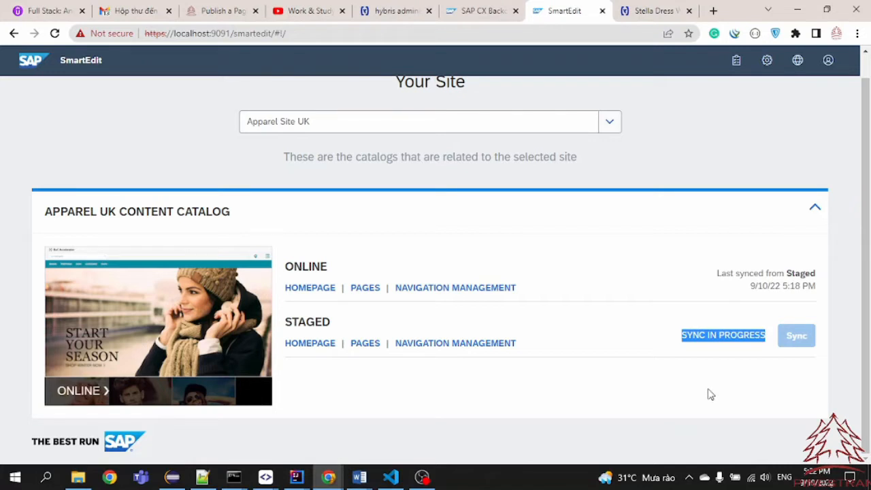
left_click(711, 394)
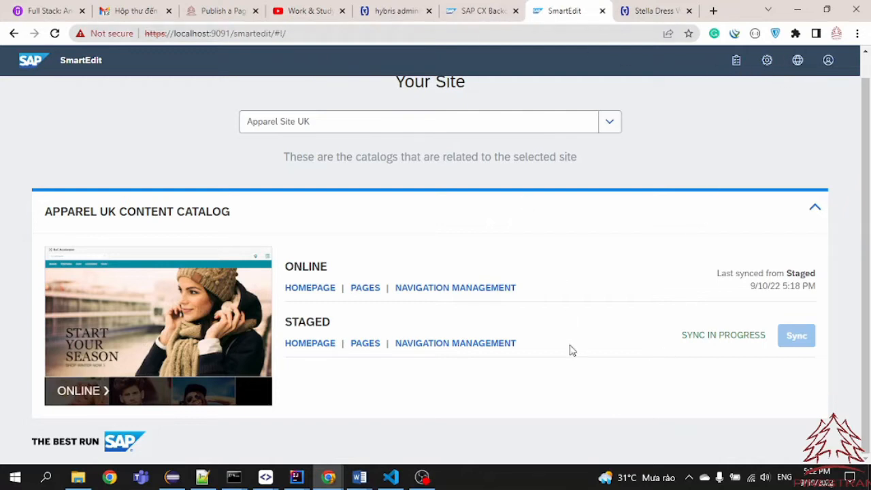
mouse_move(328, 477)
left_click(412, 419)
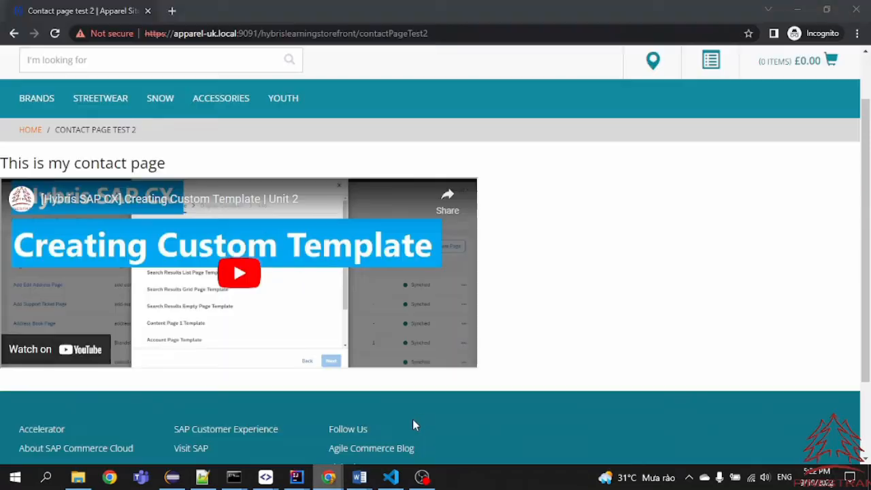
key("alt+Tab")
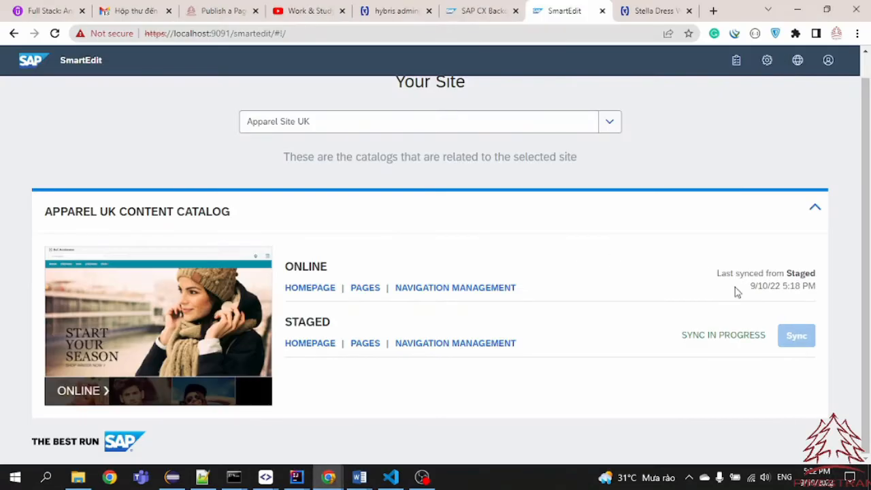
left_click_drag(676, 340, 756, 332)
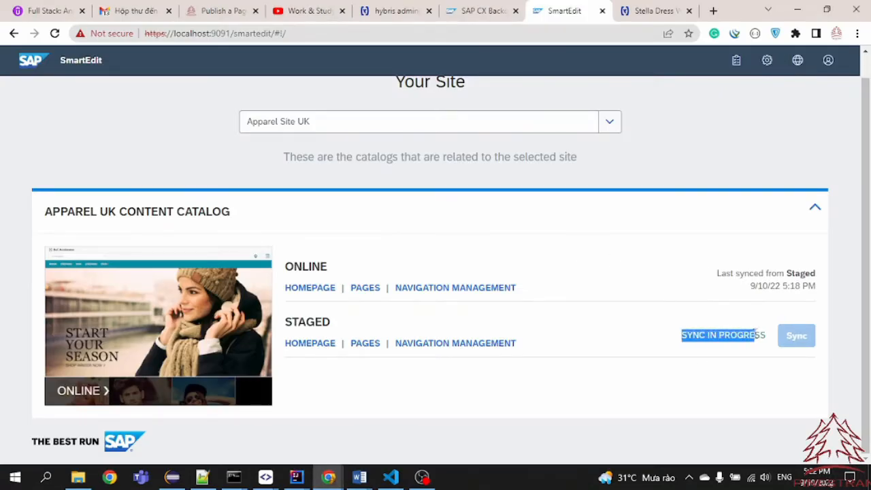
left_click(691, 332)
left_click_drag(696, 334, 755, 333)
left_click(719, 333)
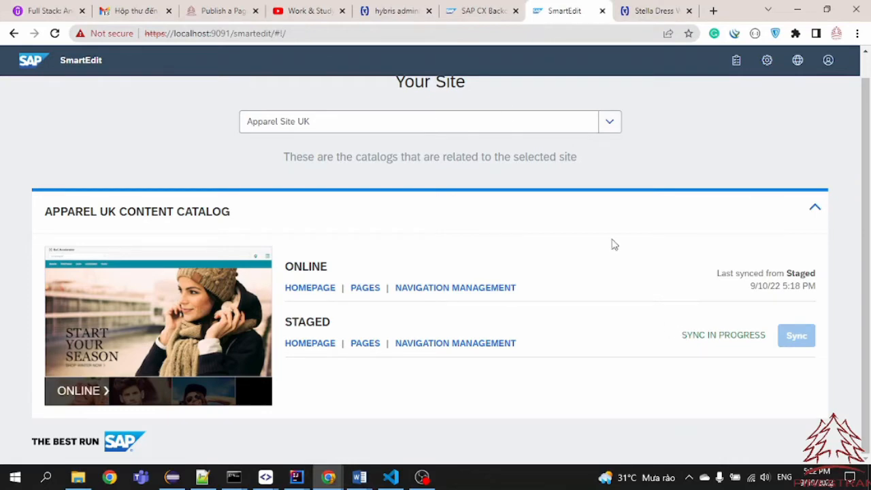
After consulting the article's Backoffice approach, switch to Backoffice, filter the navigation for "catalog" and open the Apparel UK Content Catalog : Staged version
left_click(225, 11)
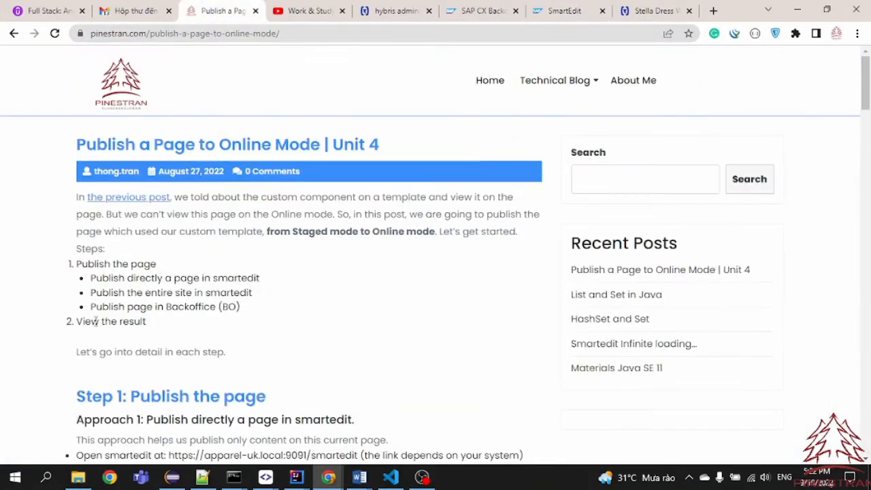
left_click_drag(91, 307, 188, 307)
left_click(484, 11)
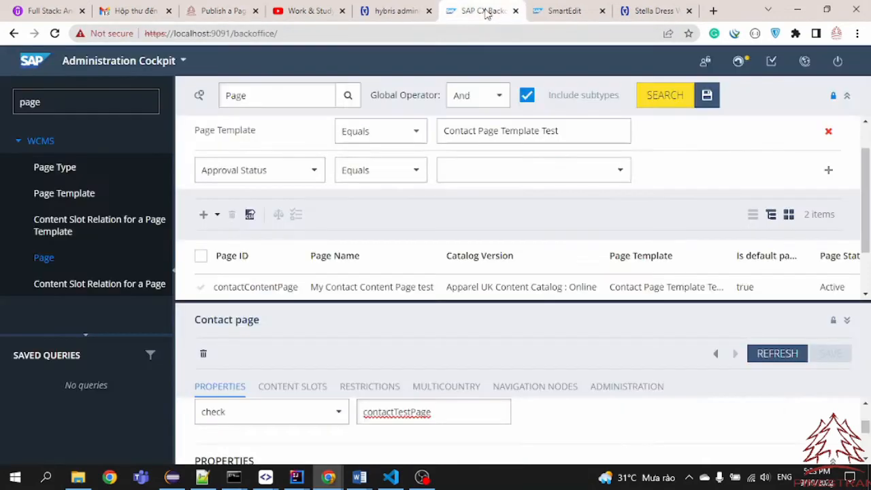
left_click_drag(67, 99, 19, 104)
key("BackSpace")
type("catalo")
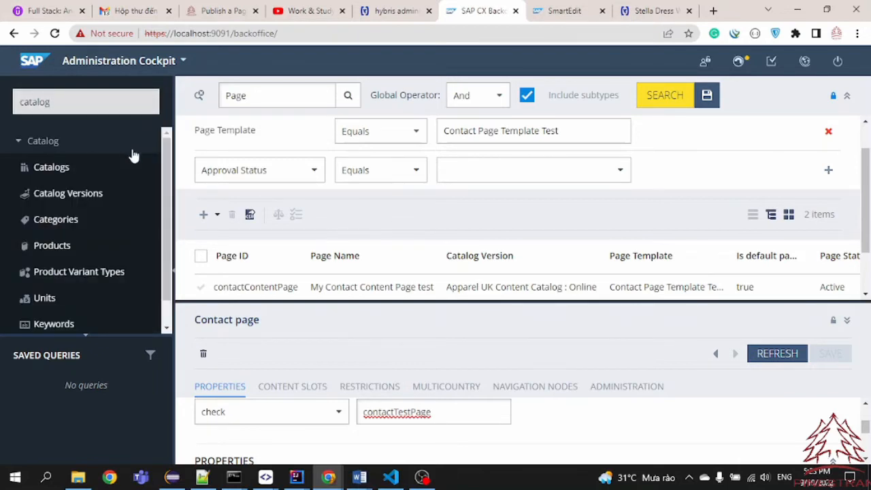
left_click(68, 194)
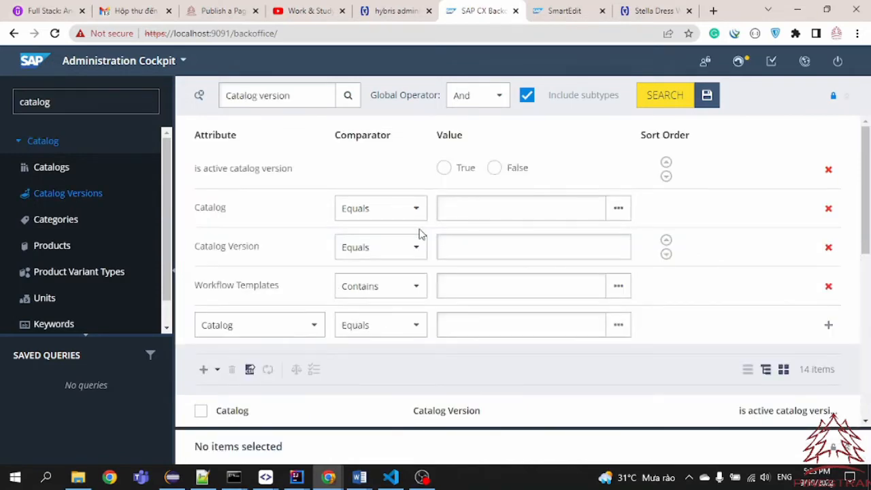
scroll(419, 233, "down", 4)
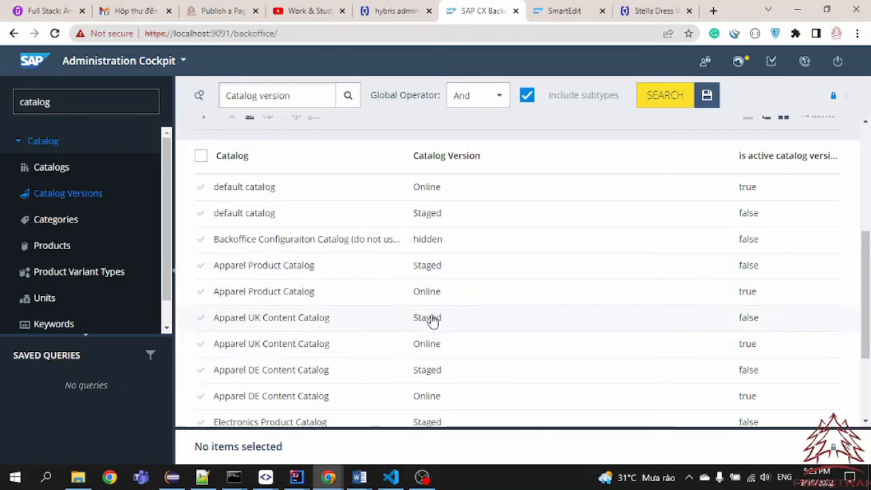
left_click(281, 317)
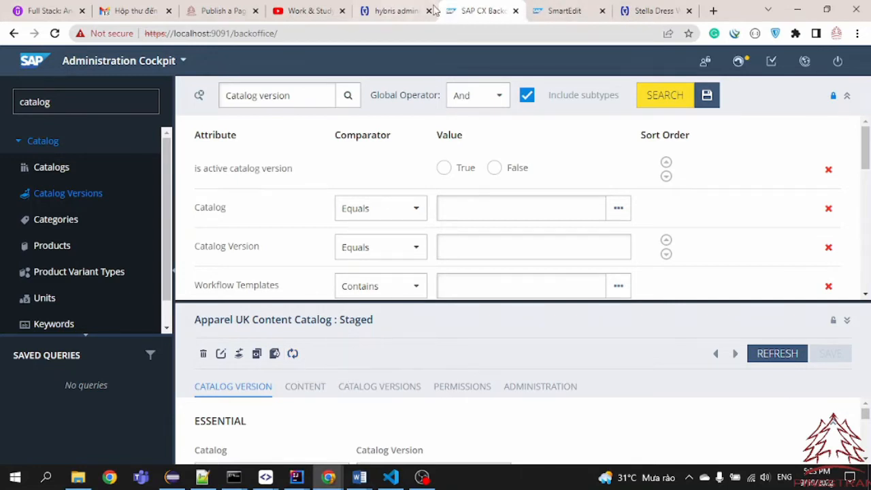
Return to SmartEdit and check the last sync time of the Staged Apparel UK Content Catalog
left_click(557, 10)
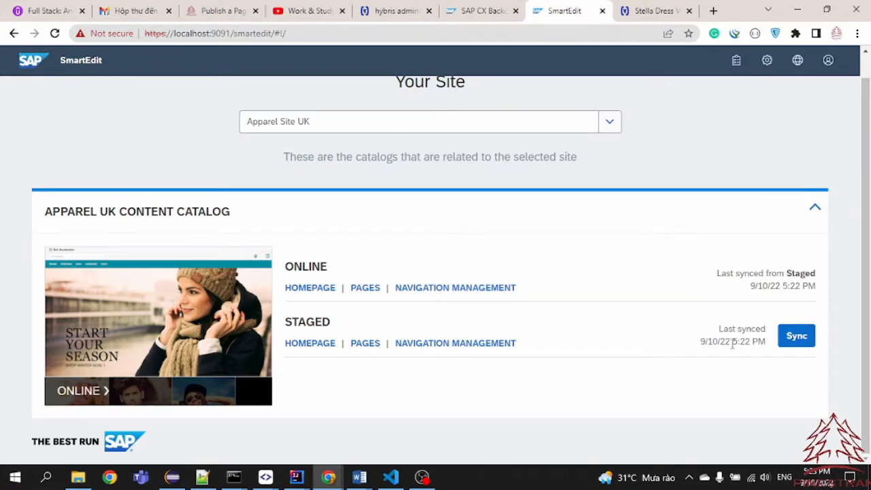
left_click_drag(705, 342, 753, 341)
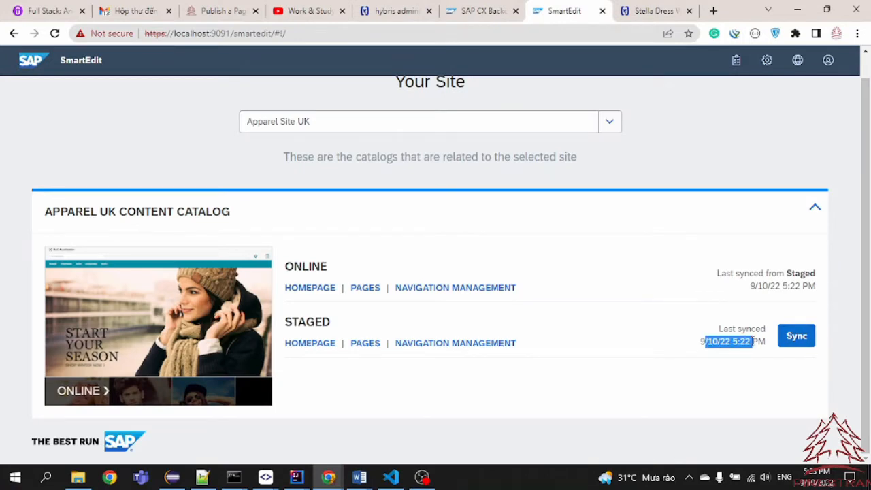
left_click(503, 398)
Switch to the incognito storefront and reload contactPageTest2 to inspect the published video's size
mouse_move(328, 476)
left_click(413, 431)
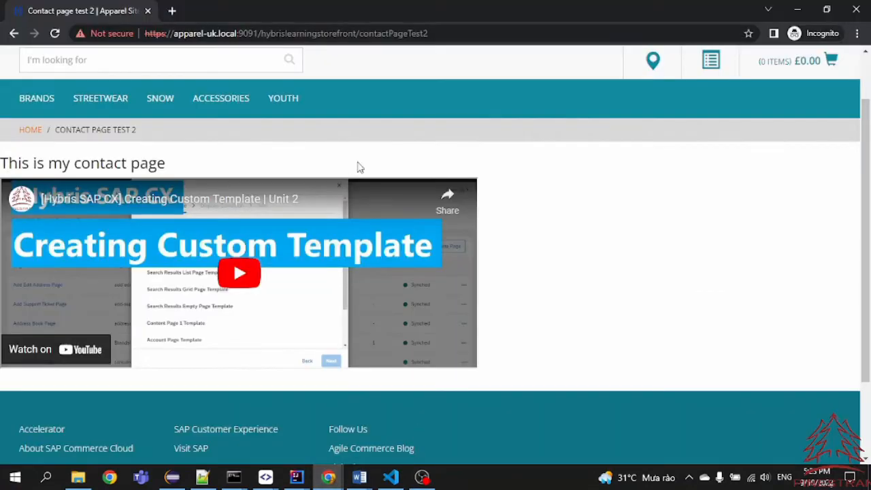
left_click(54, 33)
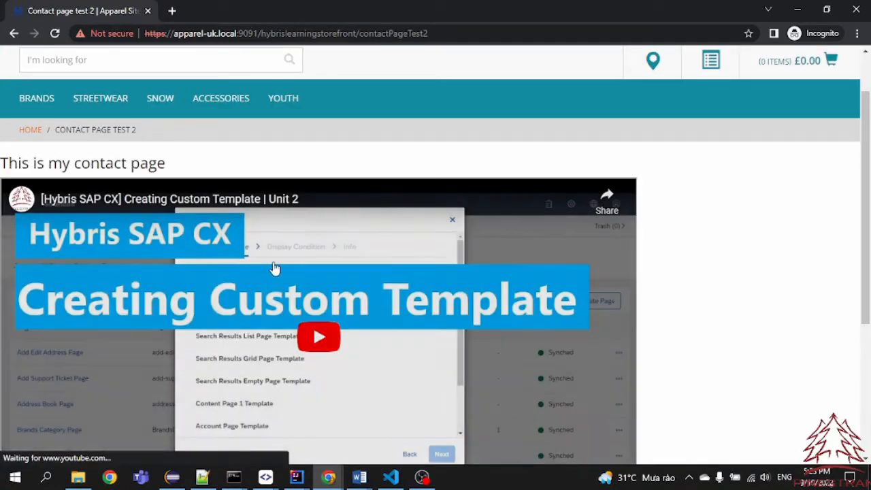
scroll(488, 327, "down", 3)
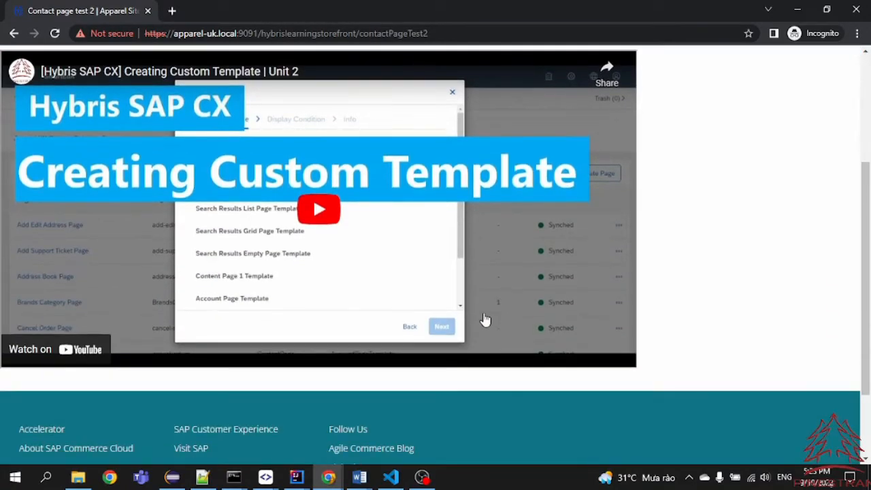
scroll(484, 321, "up", 3)
scroll(106, 162, "down", 3)
scroll(106, 162, "up", 2)
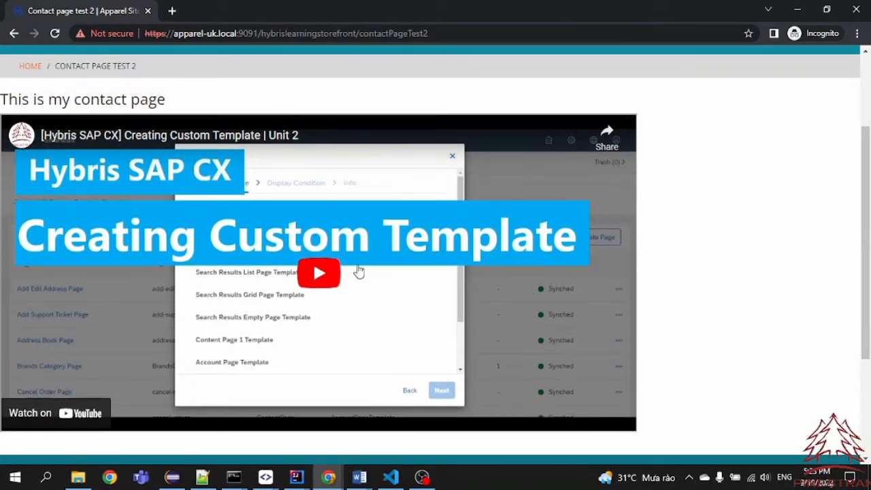
Back in SmartEdit, search the Staged catalog's pages for "contac" and open Contact page test 2
key("alt+Tab")
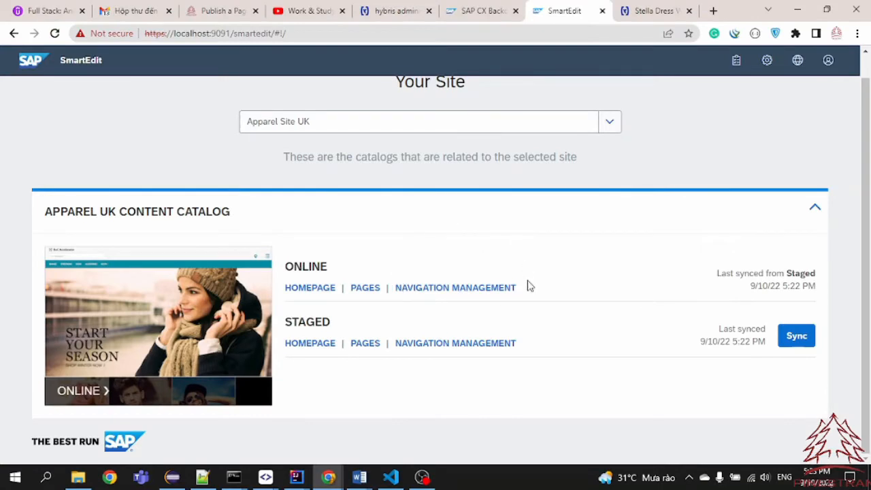
left_click(357, 346)
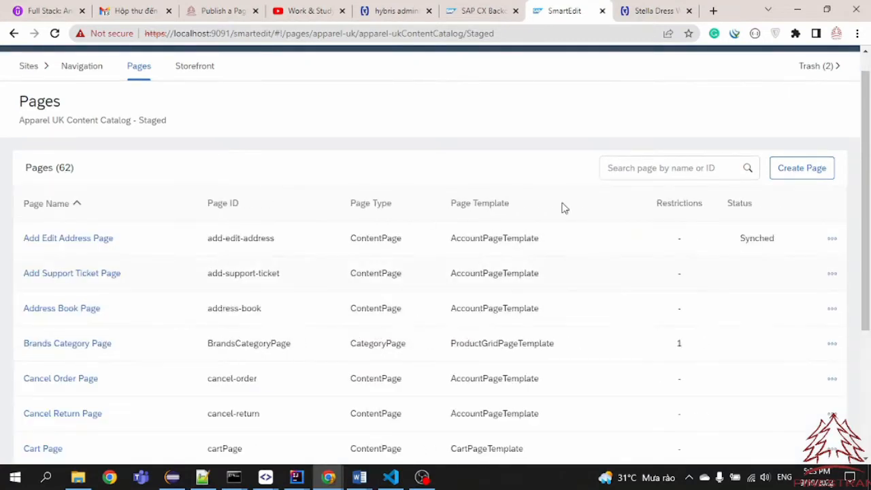
left_click(631, 165)
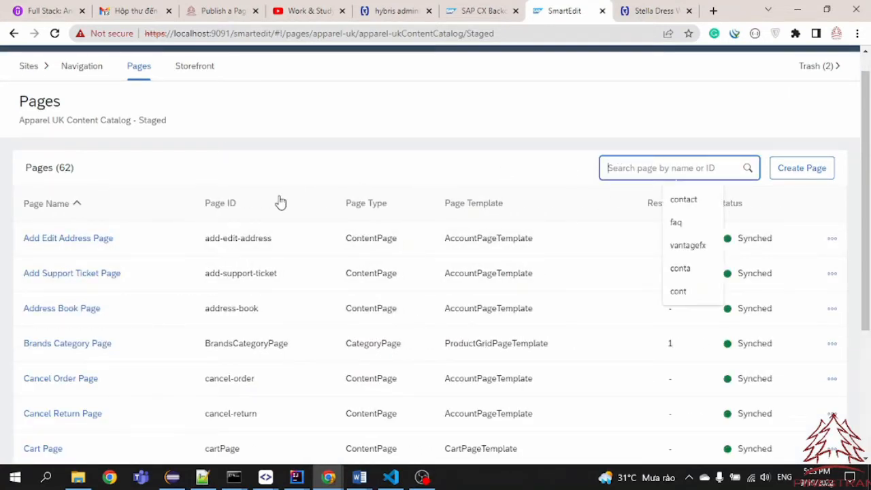
type("contac")
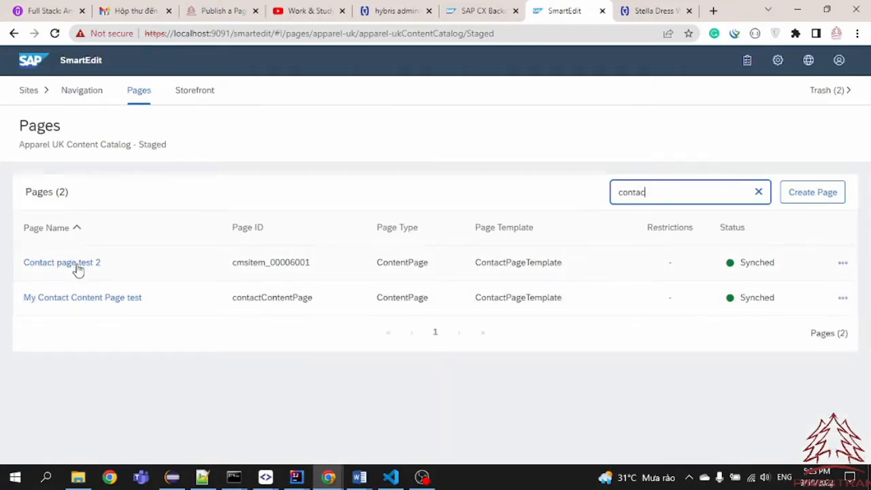
left_click(77, 267)
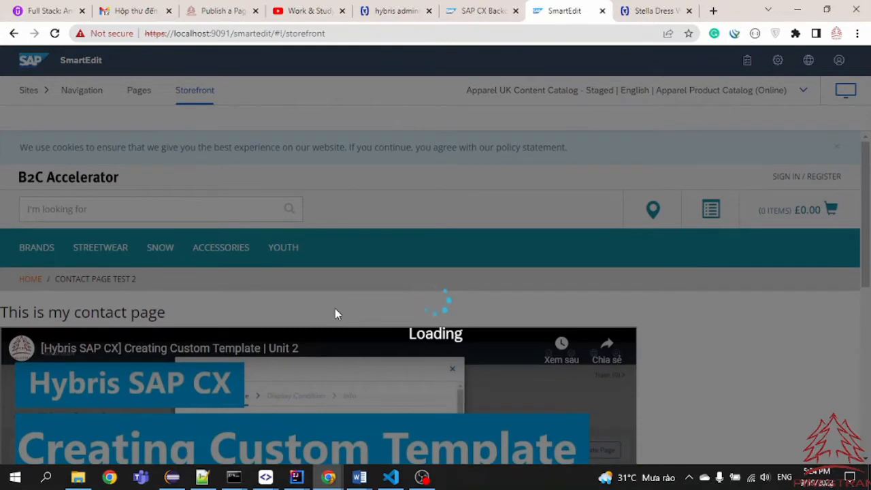
Open the YouTube video component for editing on Contact page test 2 and set its height to 200
scroll(339, 313, "down", 3)
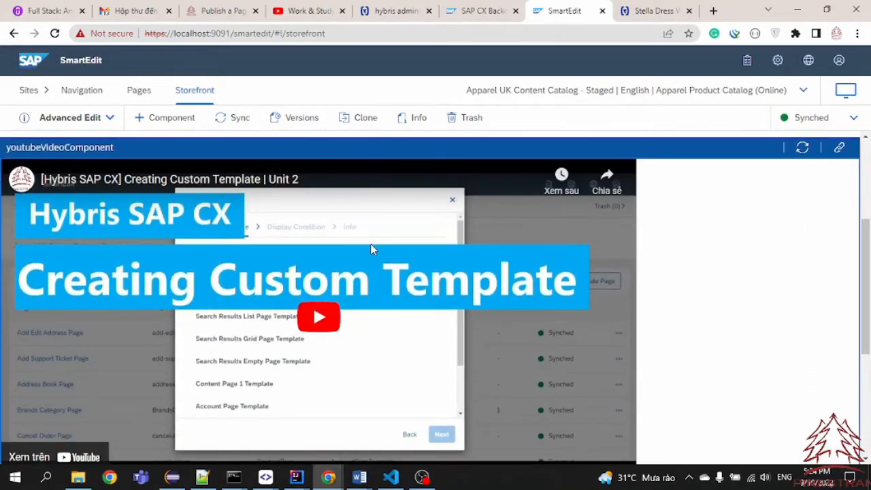
mouse_move(42, 176)
left_click(42, 175)
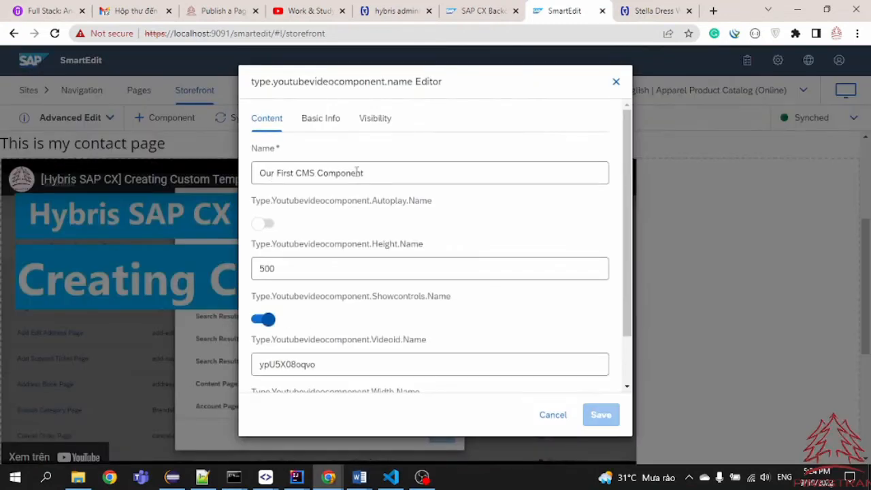
left_click(256, 268)
left_click(300, 268)
scroll(305, 269, "down", 1)
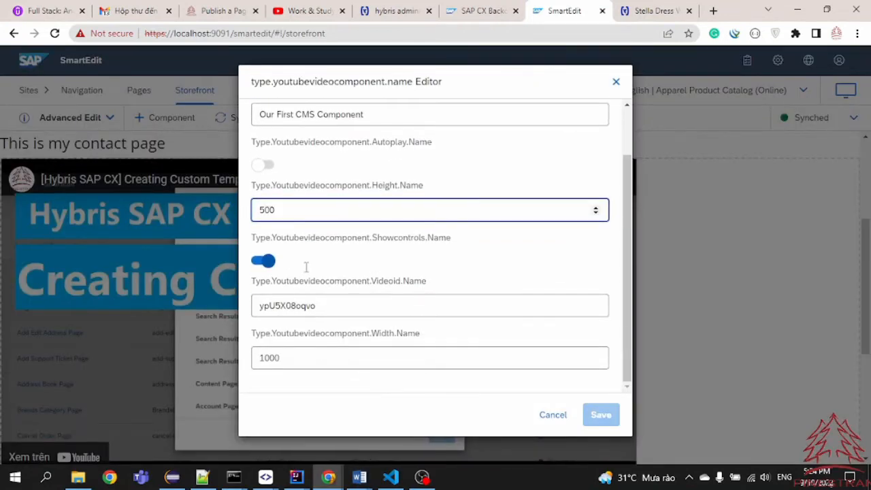
left_click_drag(262, 213, 244, 214)
type("2")
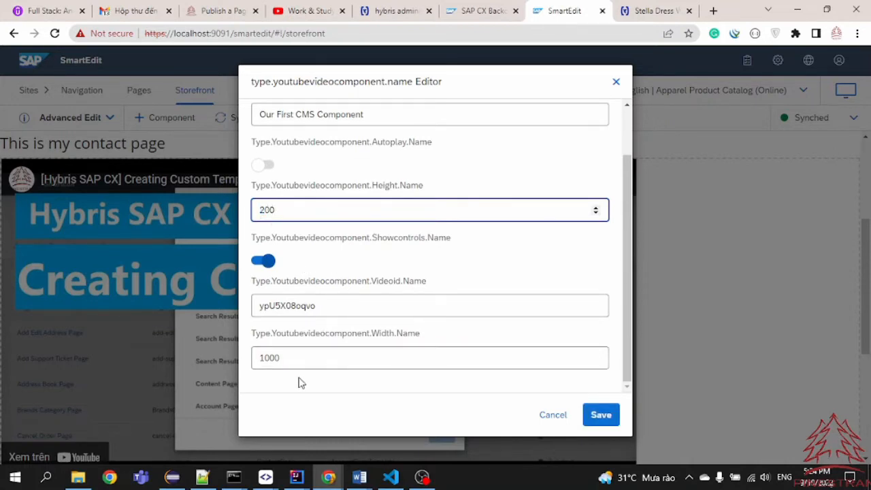
Set the YouTube video component's width to 500 and save the component
left_click_drag(270, 358, 258, 357)
type("5")
left_click(607, 416)
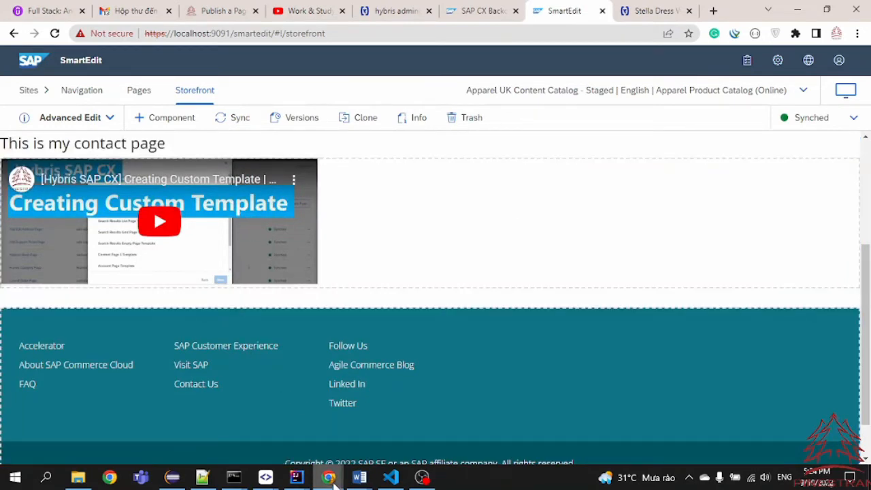
Switch to the incognito storefront, reload contactPageTest2 to check the video's published size, and return to SmartEdit
mouse_move(331, 479)
left_click(398, 422)
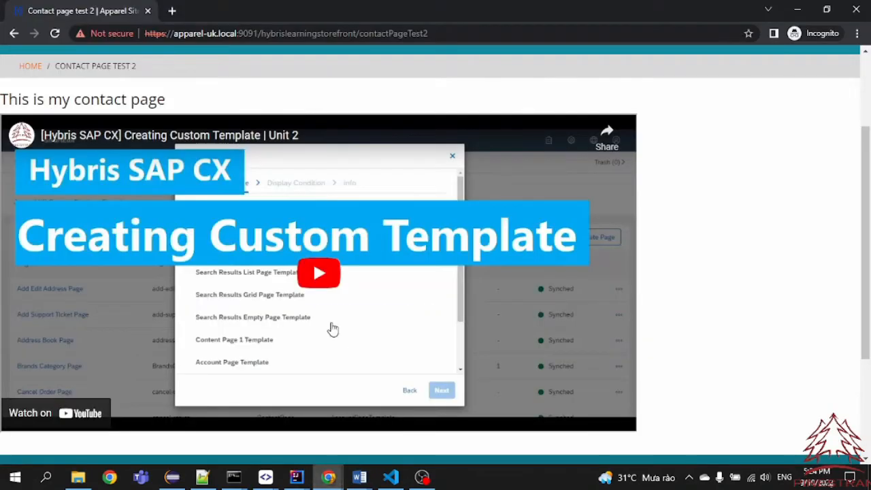
left_click(55, 33)
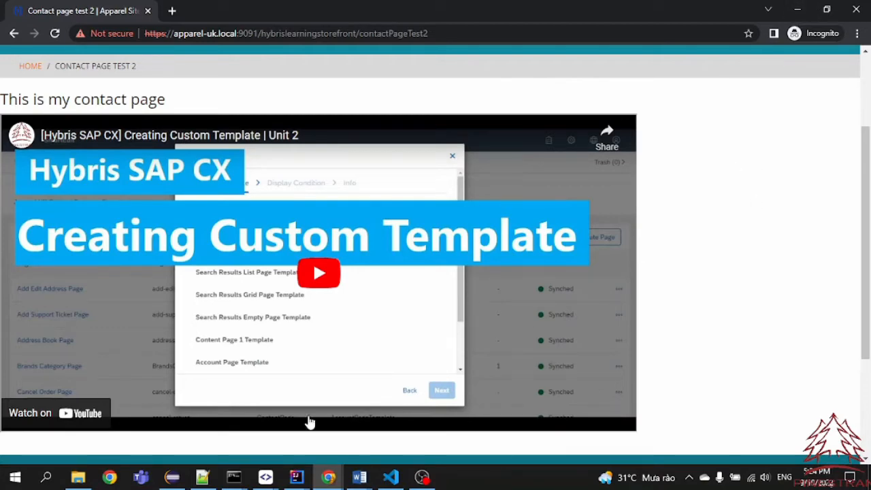
left_click(329, 478)
left_click(279, 441)
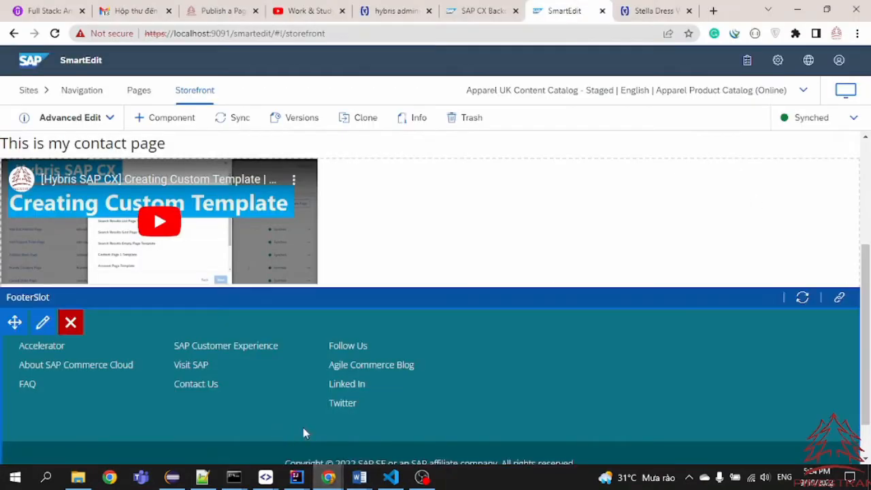
In Backoffice, synchronize Apparel UK Content Catalog : Staged to the Online version
left_click(487, 14)
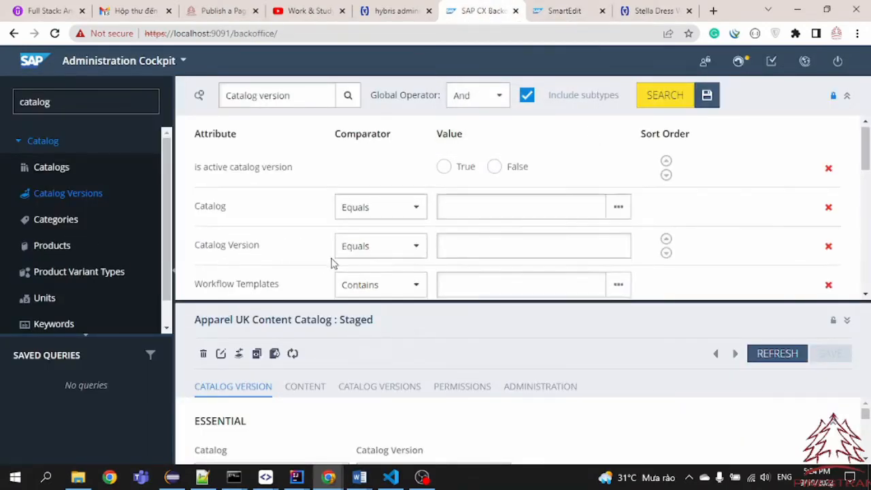
scroll(333, 266, "down", 1)
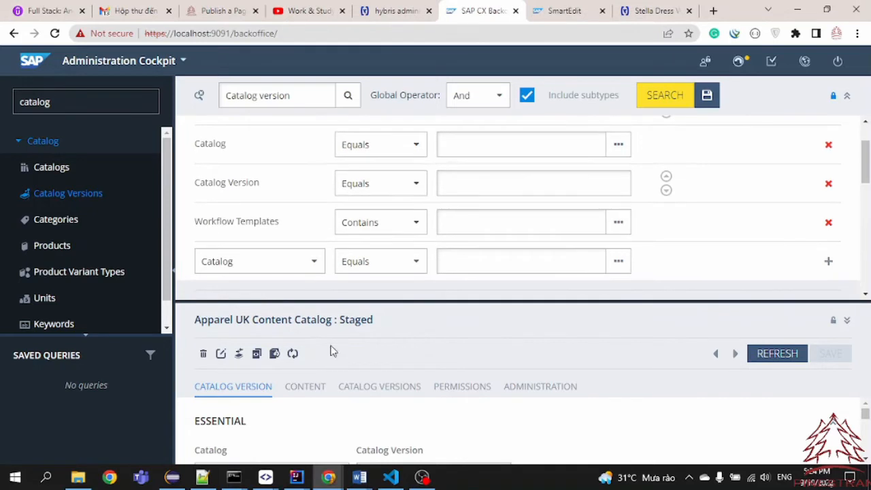
left_click(292, 355)
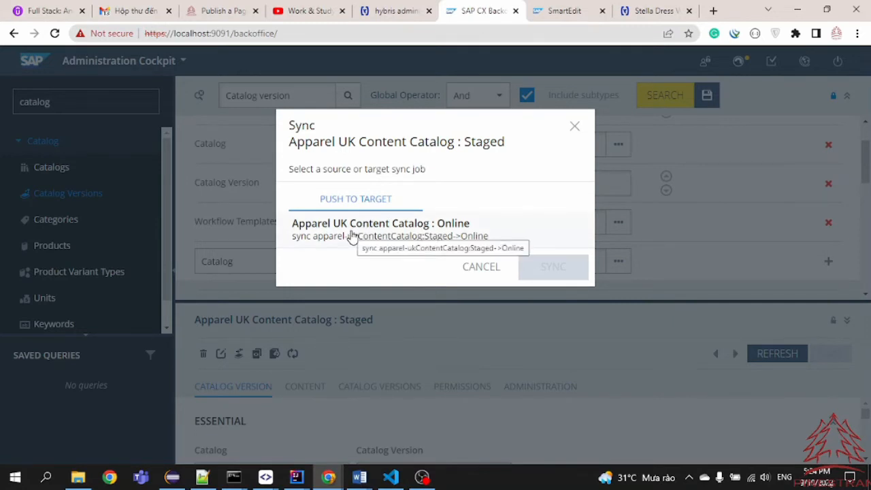
left_click(351, 237)
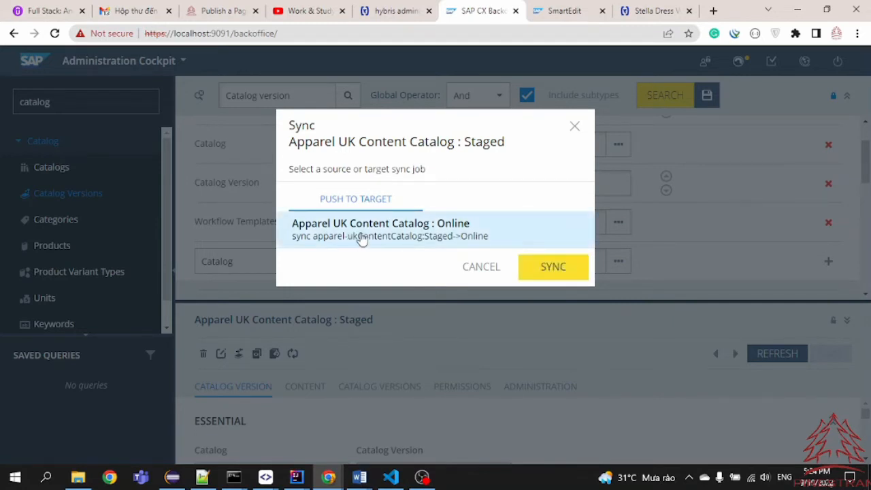
left_click(555, 267)
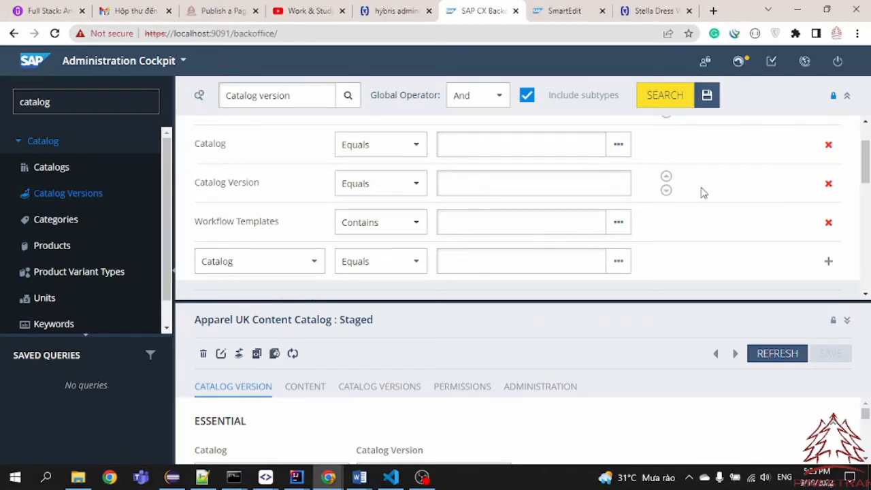
Check the catalog synchronization's progress in the Backoffice processes and view contactPageTest2 in the incognito storefront meanwhile
left_click(739, 62)
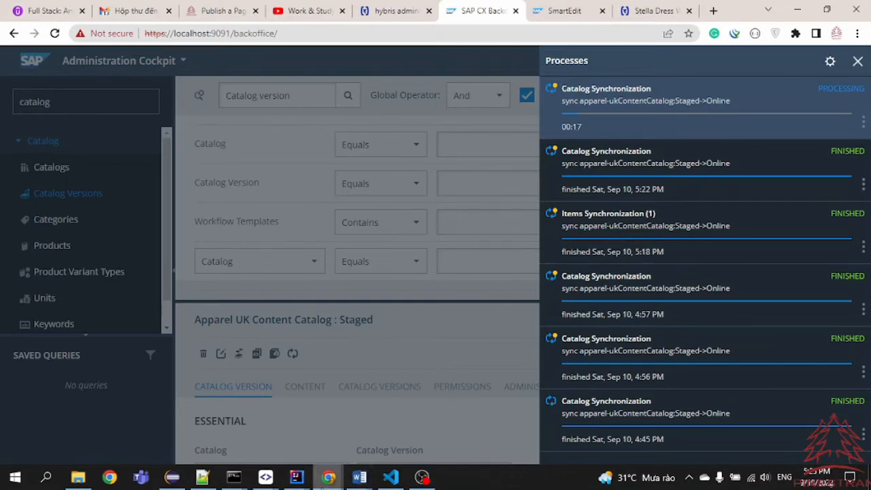
left_click(561, 13)
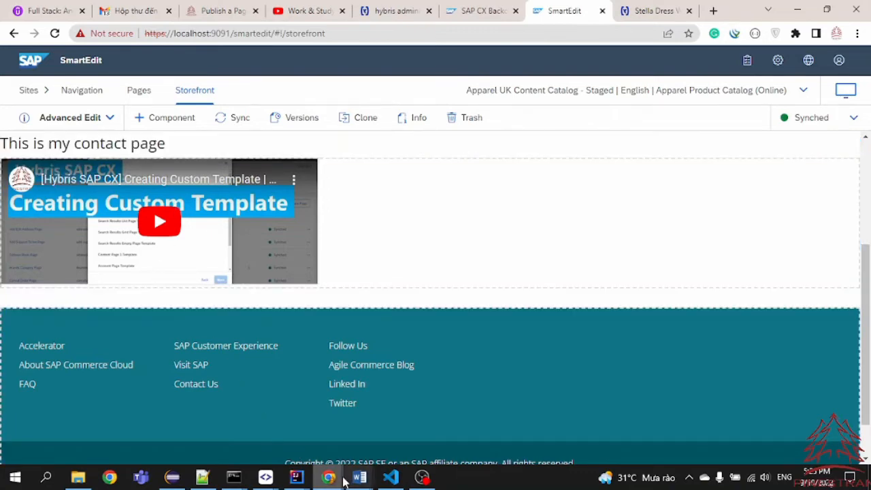
mouse_move(329, 477)
left_click(373, 433)
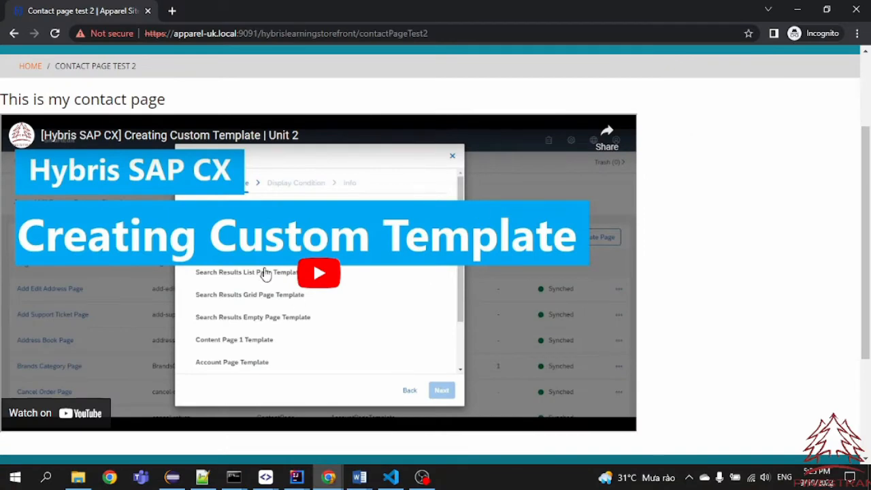
key("alt+Tab")
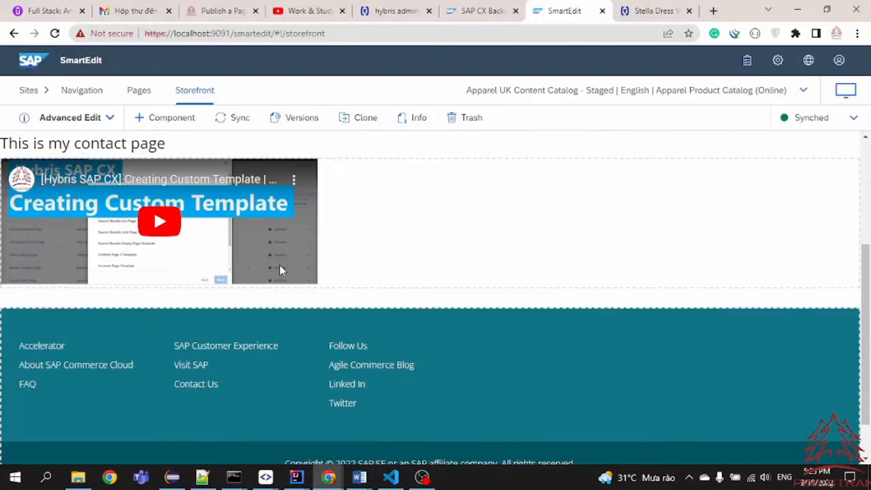
left_click(487, 11)
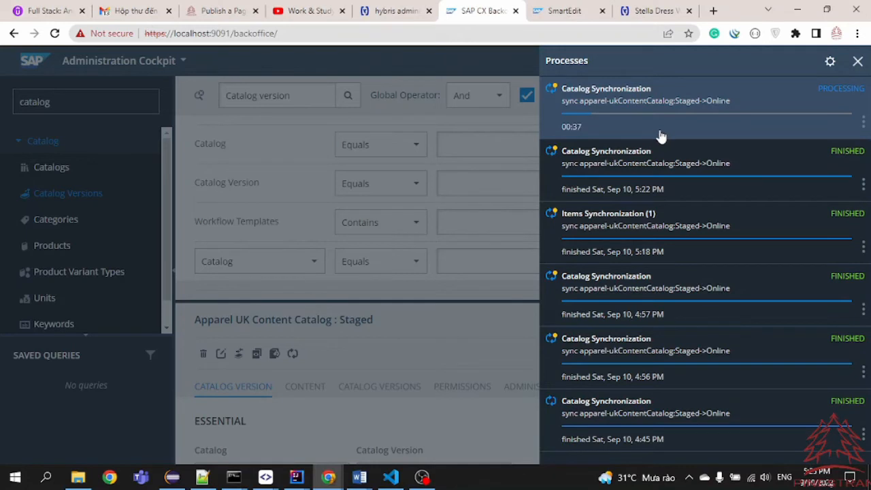
On the storefront's Stella Dress Women product page, examine the review summary heading, product name and ID
left_click(655, 10)
scroll(370, 241, "up", 4)
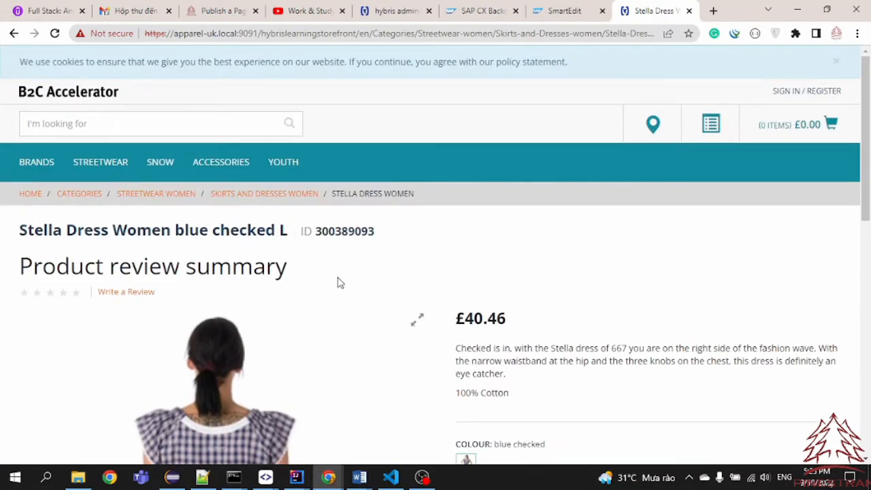
left_click_drag(19, 266, 295, 266)
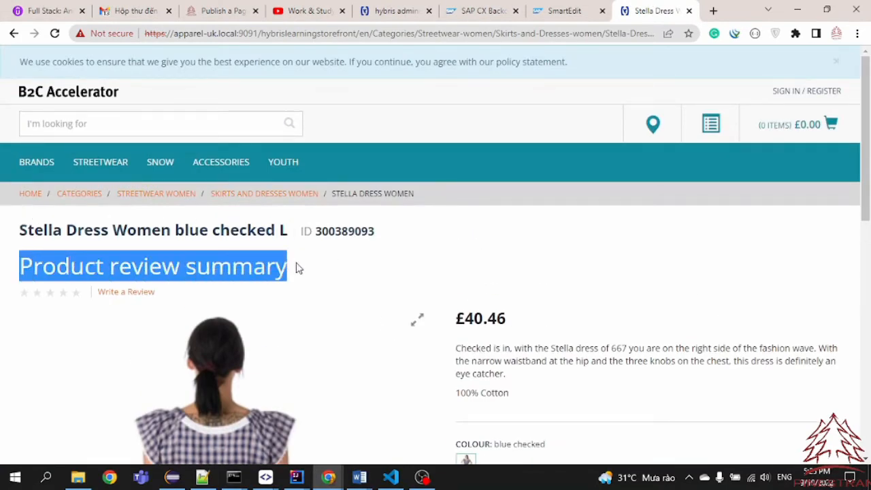
scroll(346, 265, "down", 1)
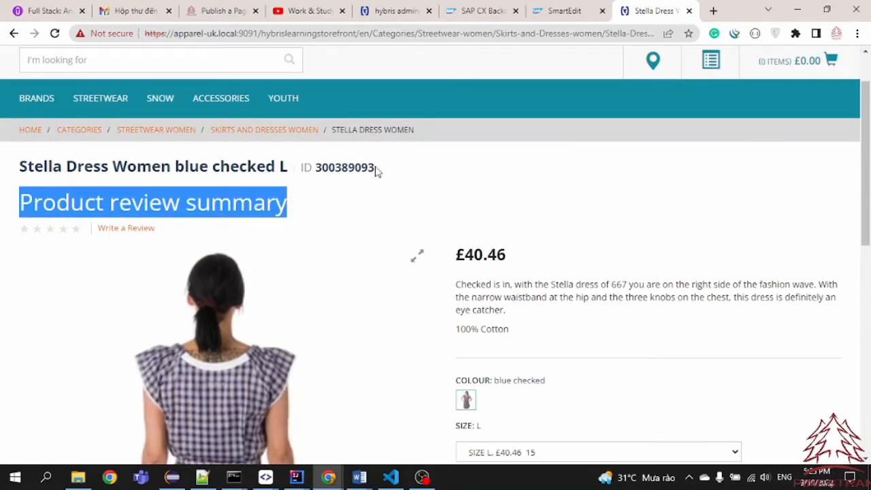
left_click_drag(316, 168, 401, 219)
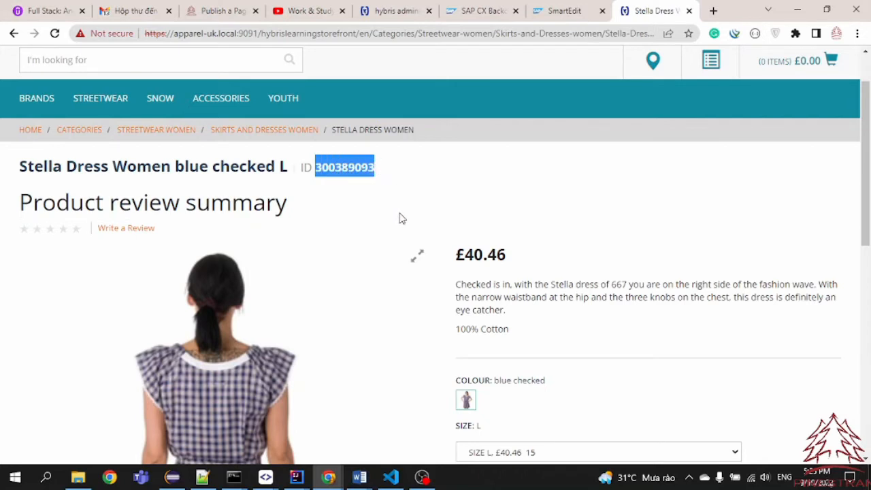
left_click_drag(20, 173, 290, 165)
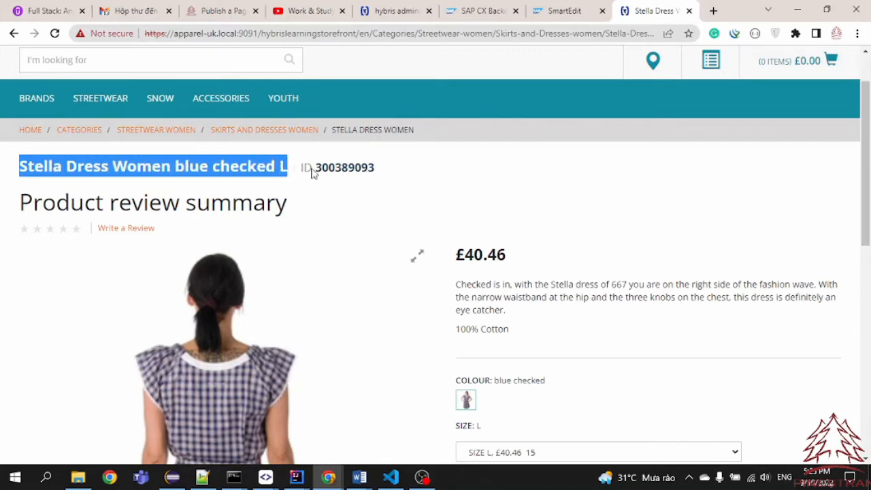
left_click_drag(375, 169, 314, 168)
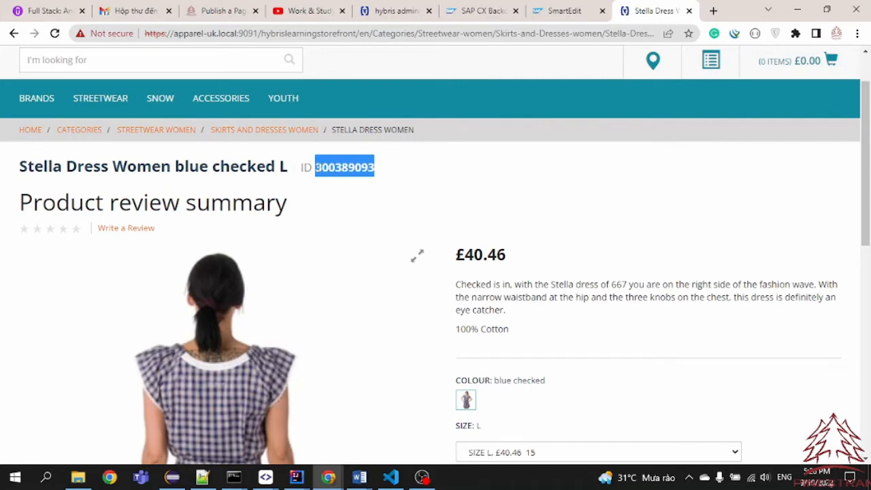
left_click(426, 183)
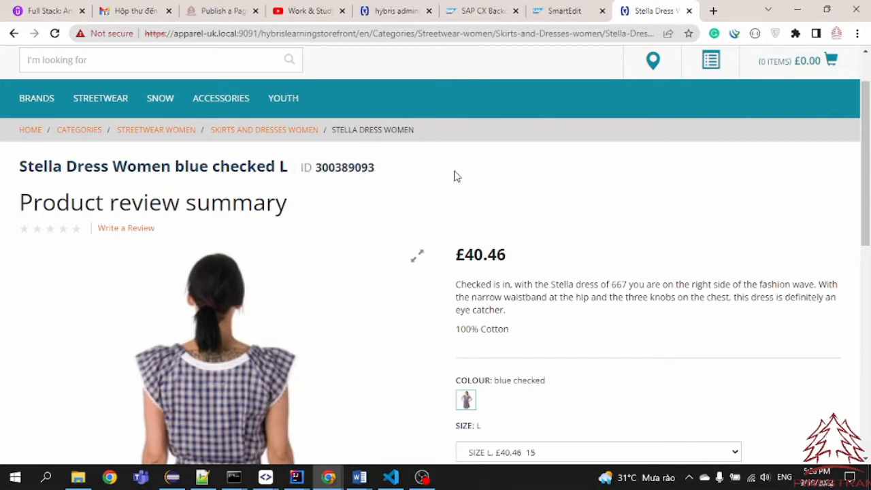
Back in Backoffice, dismiss the process list, filter the navigation tree by "product" and open the catalog's Products
left_click(481, 11)
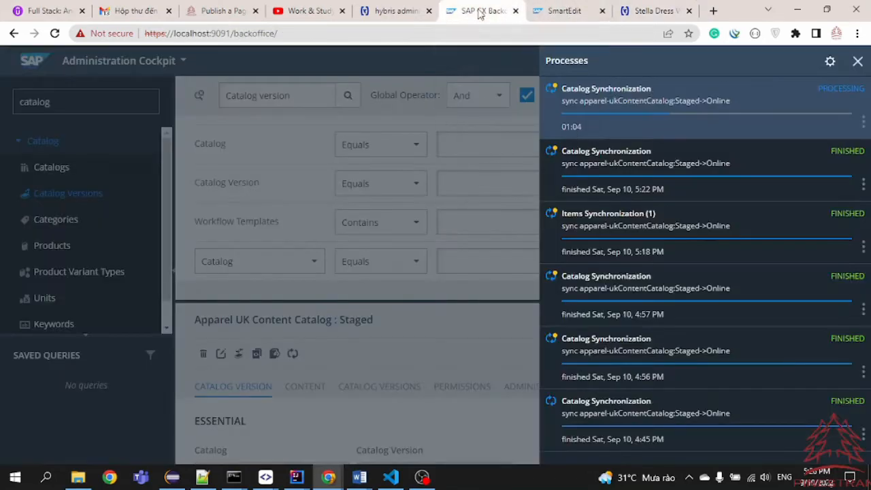
left_click(856, 61)
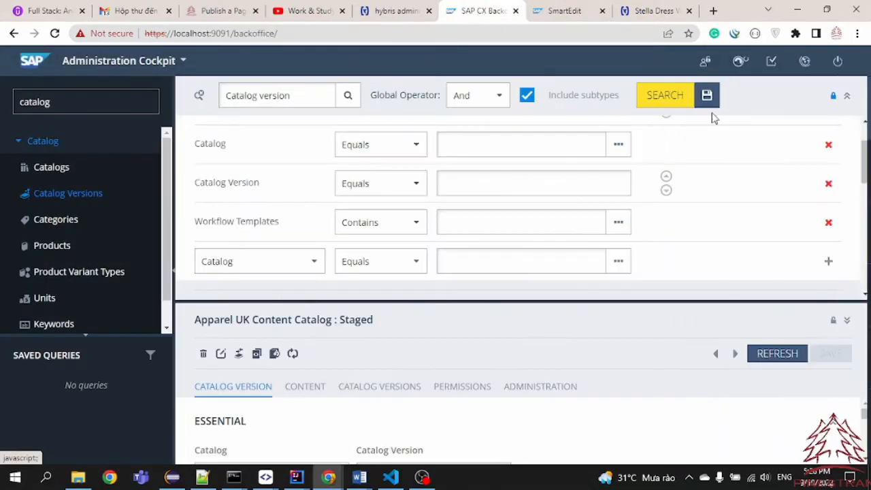
left_click_drag(81, 106, 27, 103)
key("BackSpace")
key("BackSpace")
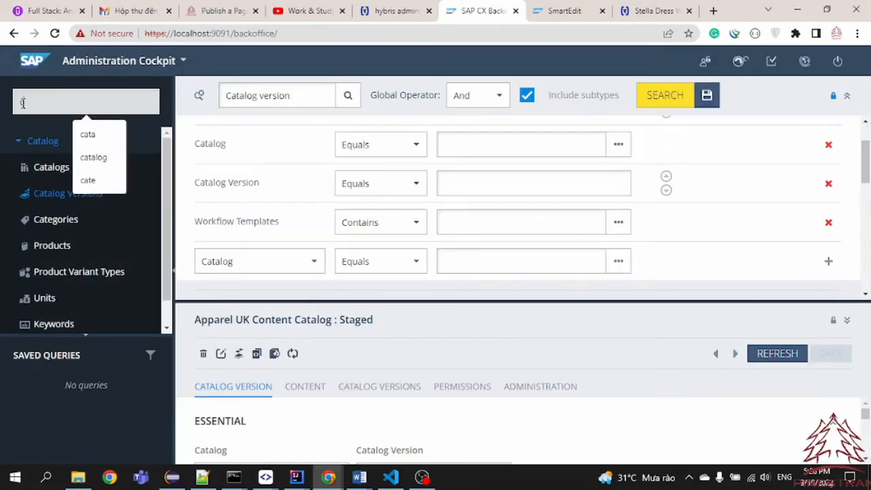
type("ro")
key("BackSpace")
key("BackSpace")
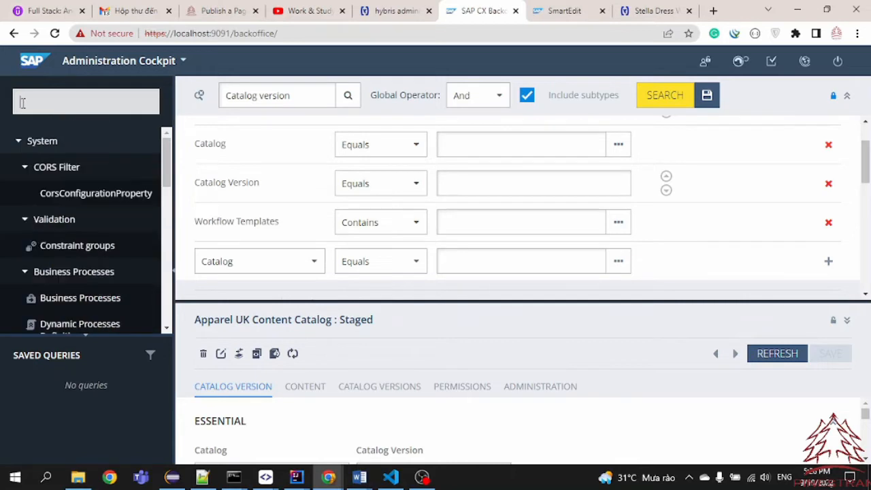
type("ro")
key("BackSpace")
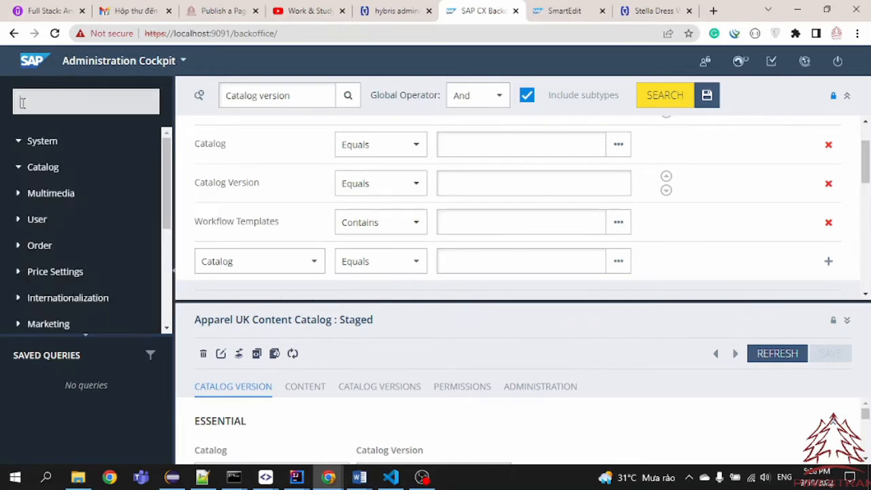
key("BackSpace")
type("product")
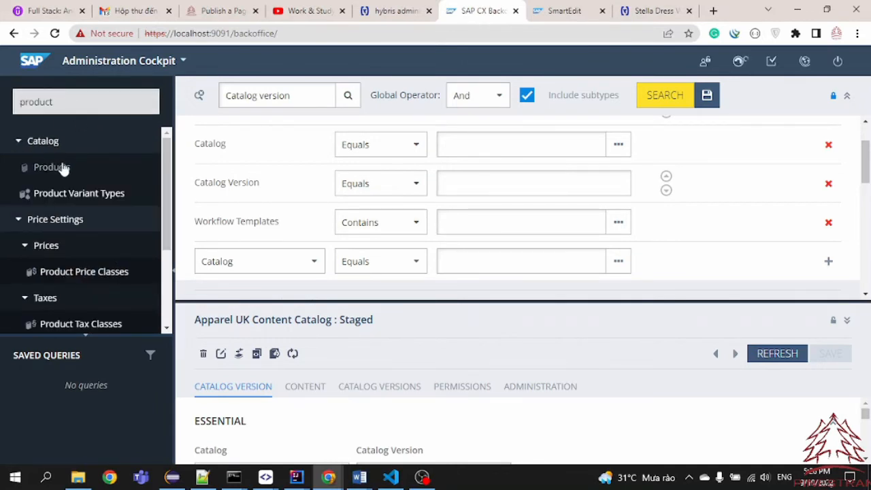
left_click(58, 169)
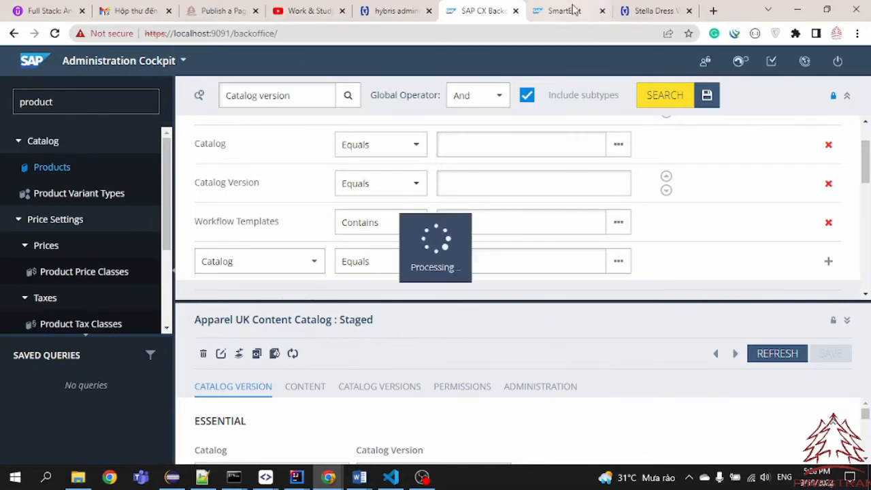
Copy the product ID 300389093 from the storefront page and run a simple product search for it in Backoffice
left_click(637, 11)
left_click_drag(315, 168, 379, 168)
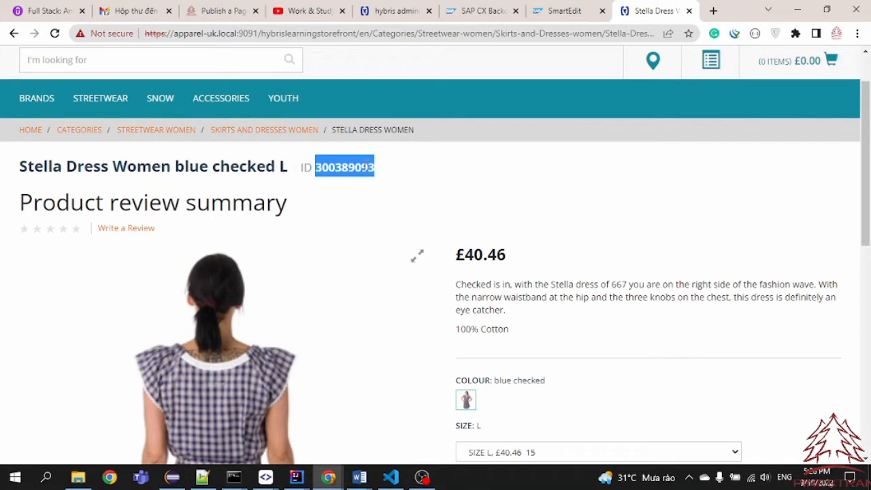
right_click(366, 166)
left_click(381, 175)
left_click(500, 10)
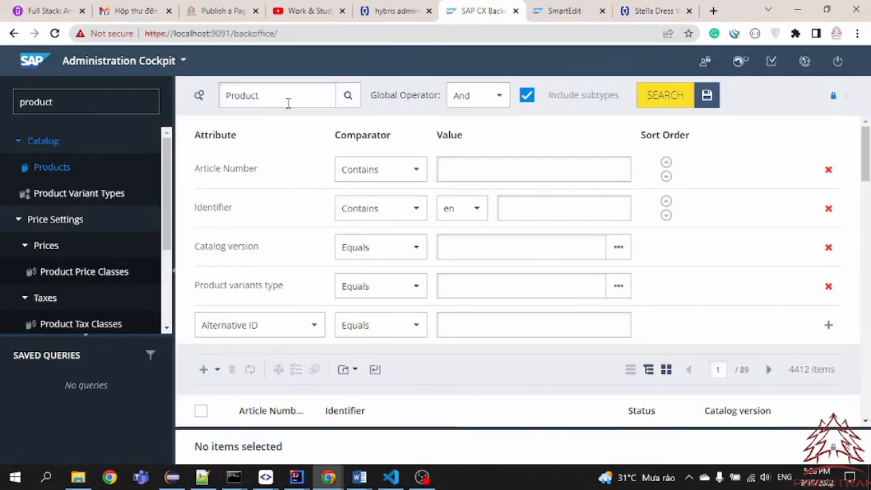
left_click(202, 96)
left_click(258, 93)
key("ctrl+v")
left_click(442, 99)
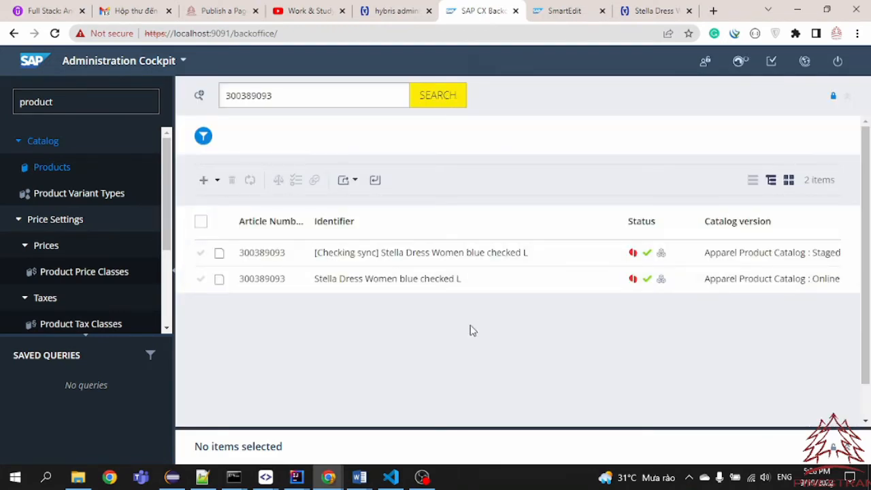
Open the Staged version of Stella Dress Women blue checked L and enlarge its details area
left_click(348, 256)
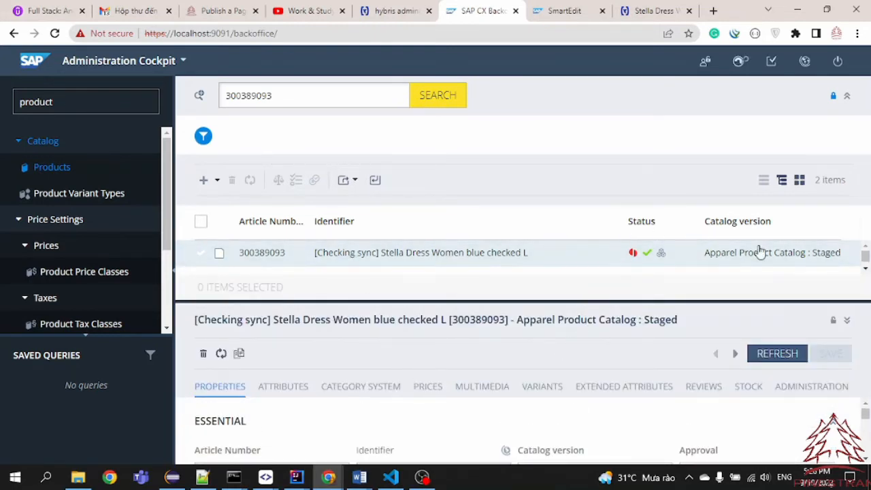
scroll(626, 259, "down", 1)
scroll(625, 260, "up", 1)
left_click_drag(649, 322, 686, 322)
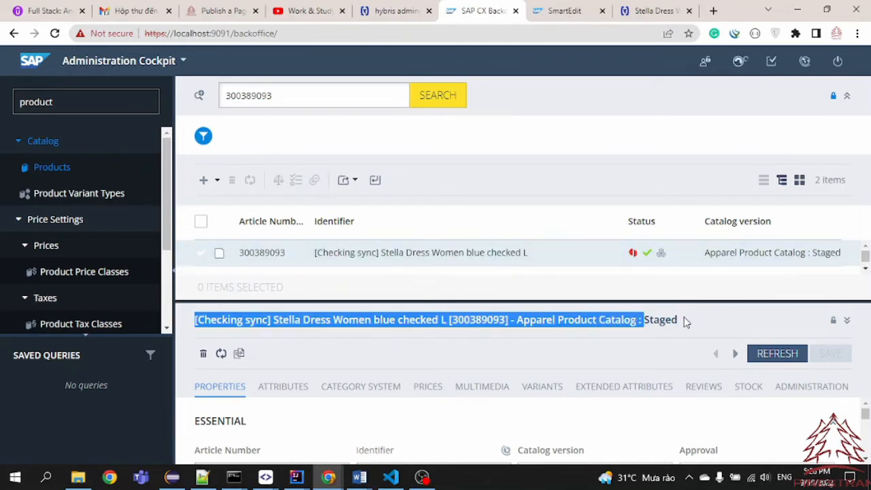
left_click(584, 297)
left_click_drag(583, 297, 575, 257)
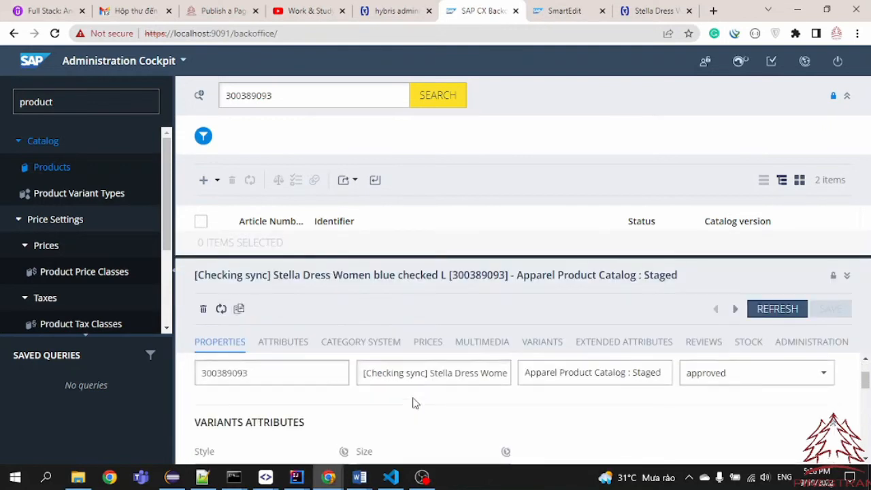
Examine the "[Checking sync]" prefix and the rest of the Staged product's identifier
left_click_drag(431, 427, 366, 429)
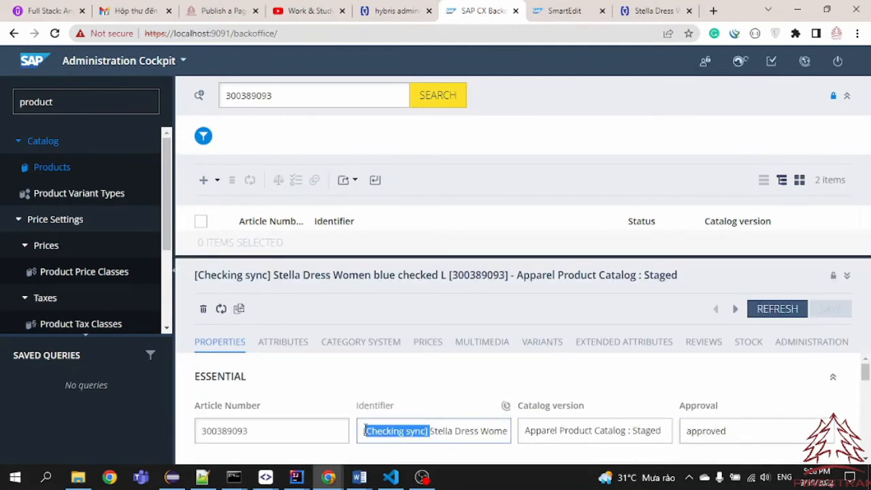
left_click(437, 432)
left_click_drag(431, 431, 508, 427)
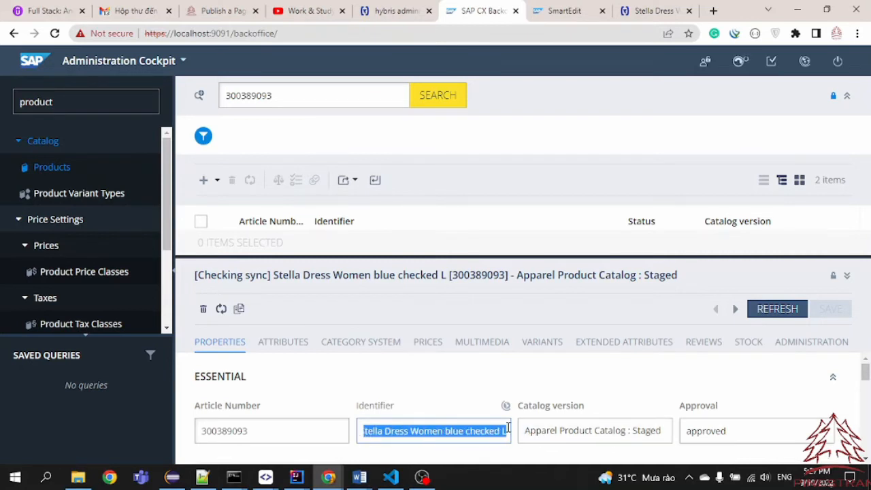
Compare the "[Checking sync]" prefix in the Staged identifier with the storefront product title and the Online version's identifier in the product list
scroll(447, 435, "down", 1)
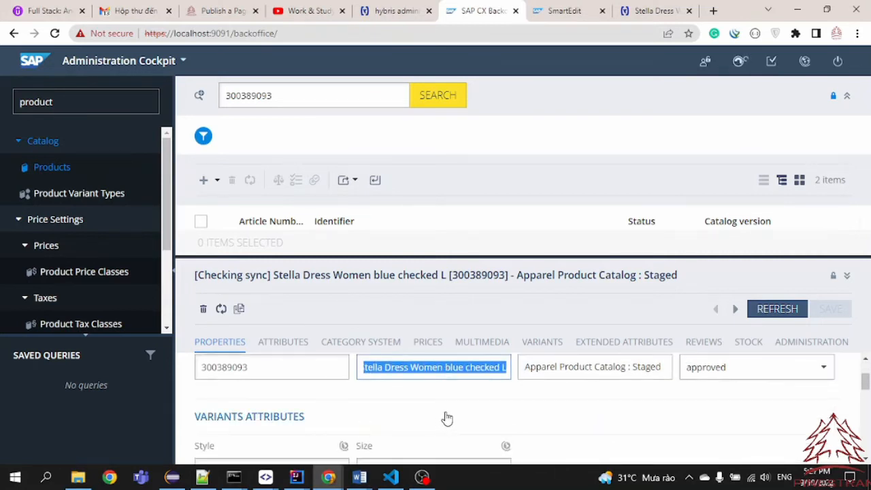
left_click(404, 370)
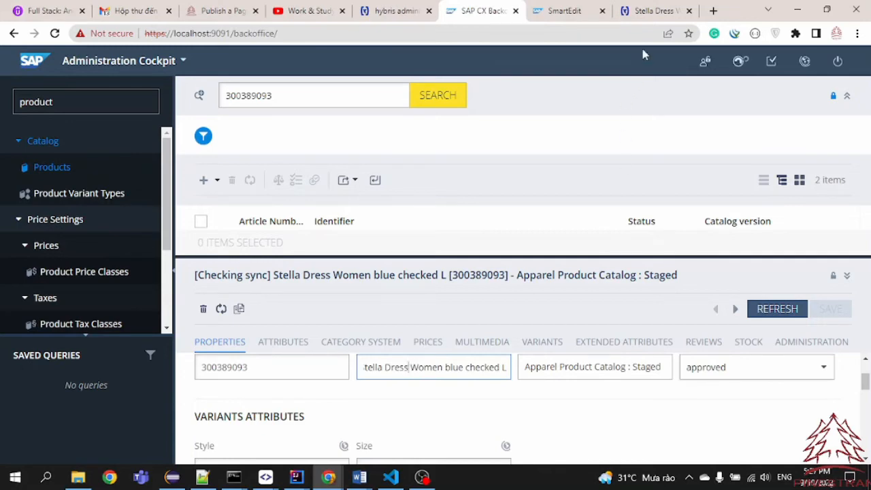
left_click(647, 11)
left_click_drag(19, 167, 287, 168)
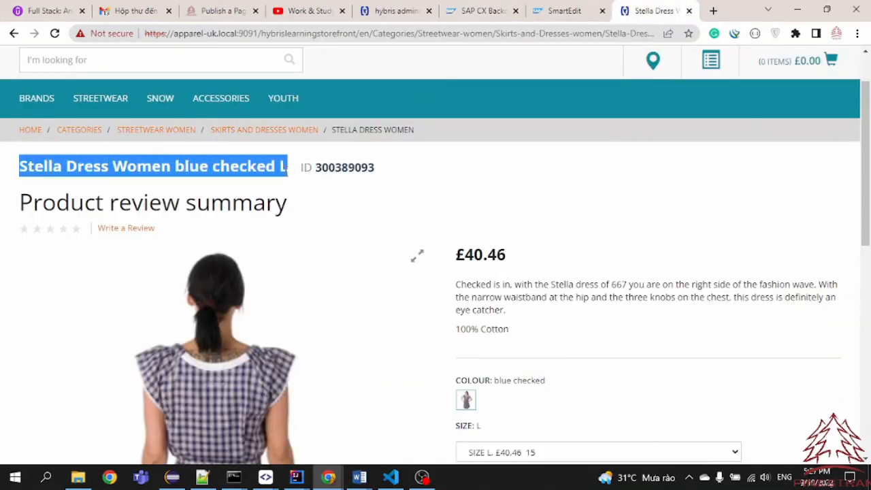
left_click(476, 11)
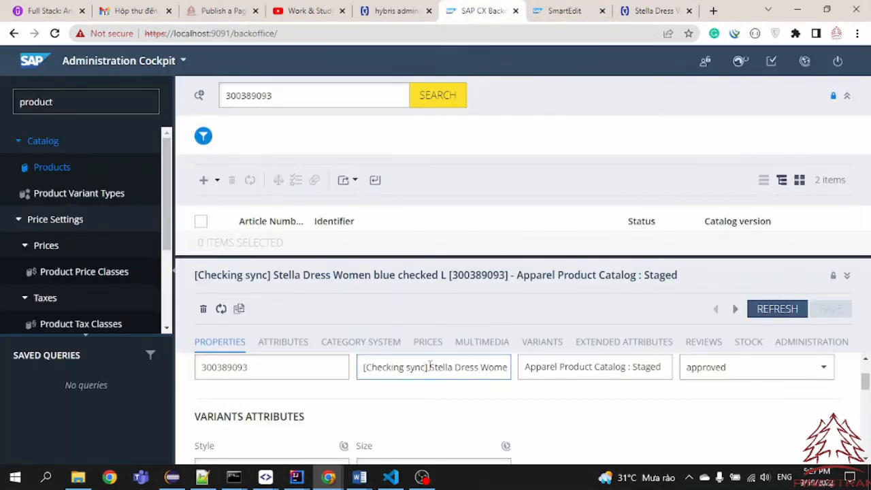
left_click_drag(427, 367, 365, 368)
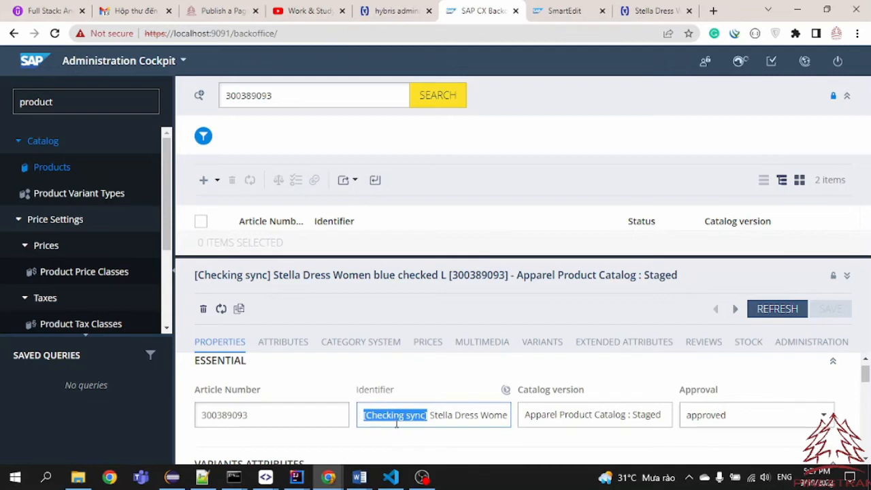
left_click_drag(431, 415, 356, 415)
left_click(847, 275)
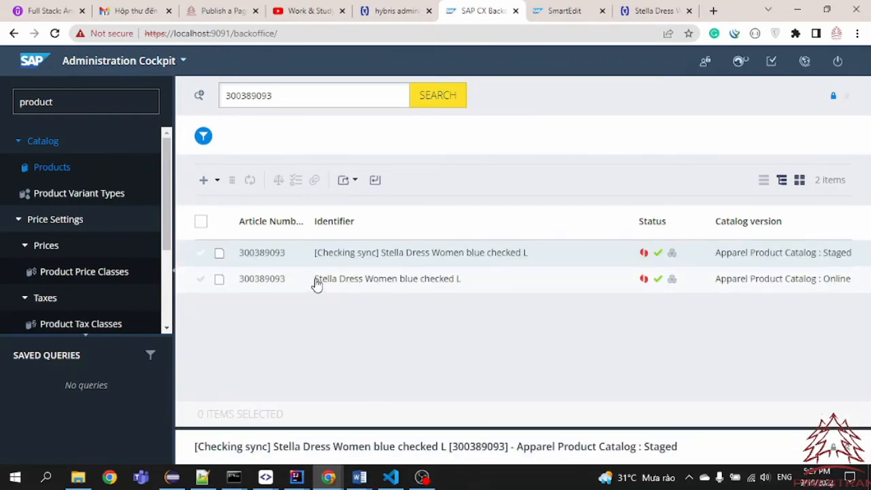
mouse_move(462, 285)
left_mouse_down()
mouse_move(335, 279)
mouse_move(459, 279)
left_mouse_up()
Sync the Staged Stella Dress Women blue checked L product to Apparel Product Catalog : Online and open the process list
left_click(358, 257)
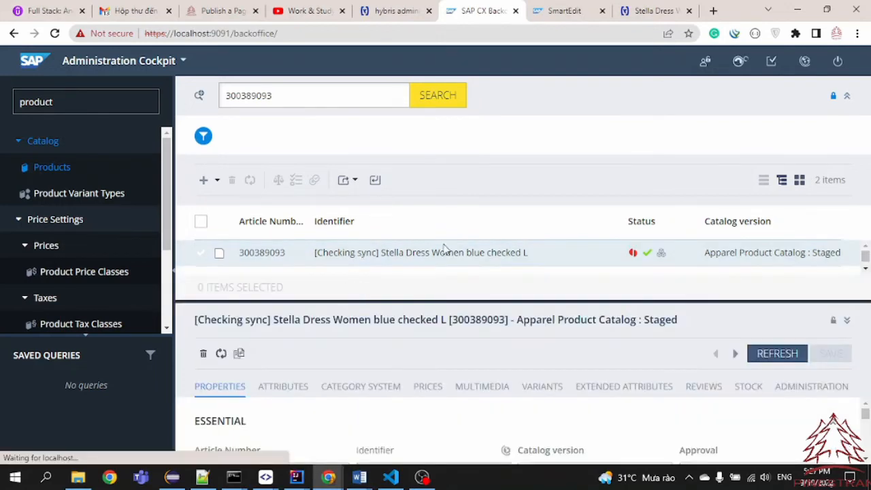
left_click(222, 354)
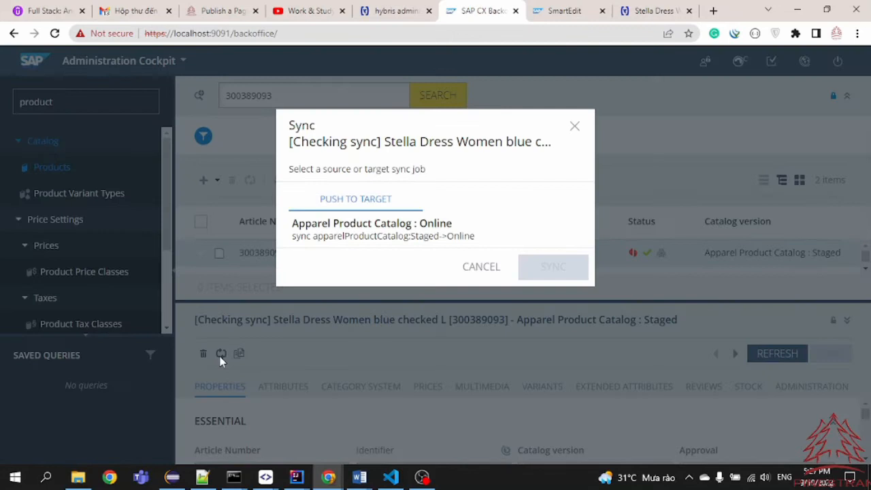
left_click(368, 230)
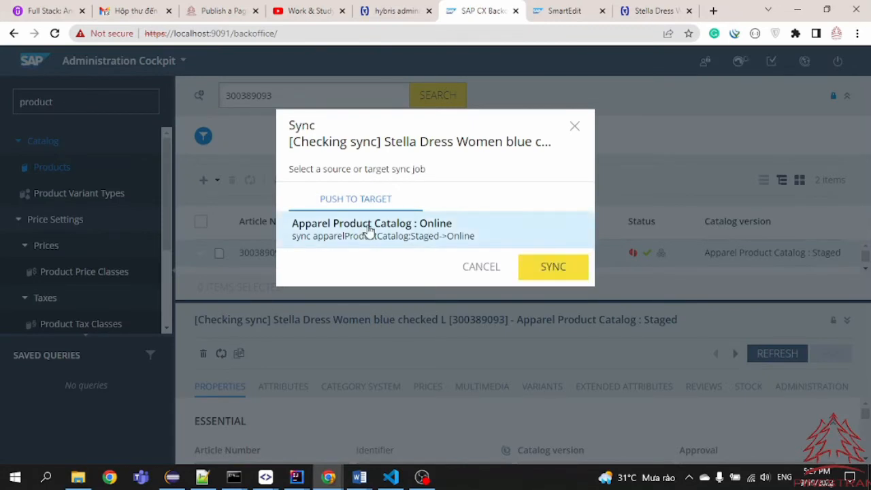
left_click(554, 270)
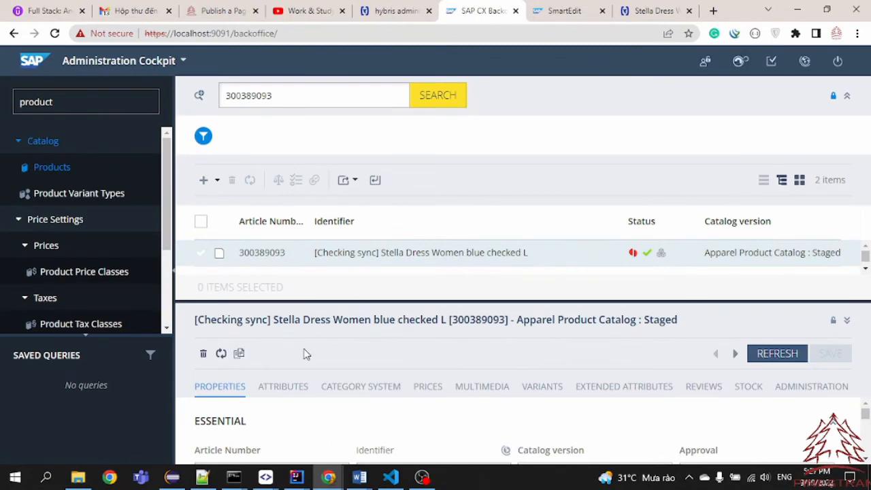
left_click(741, 60)
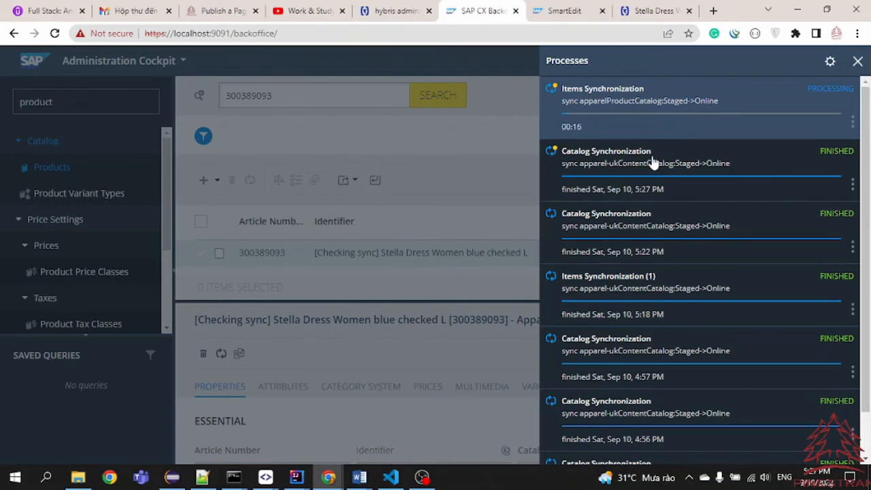
Reload Contact page test 2 in the incognito window, check its video's size, and minimize that window
left_click(560, 11)
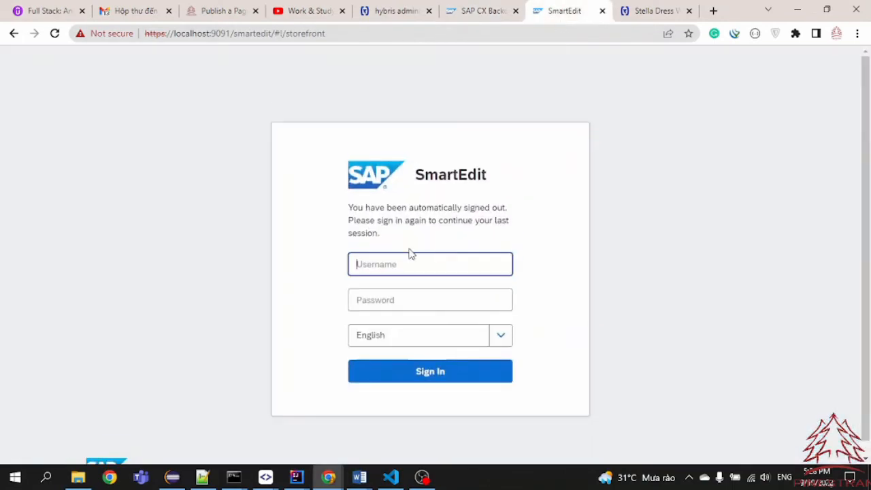
mouse_move(338, 476)
left_click(392, 433)
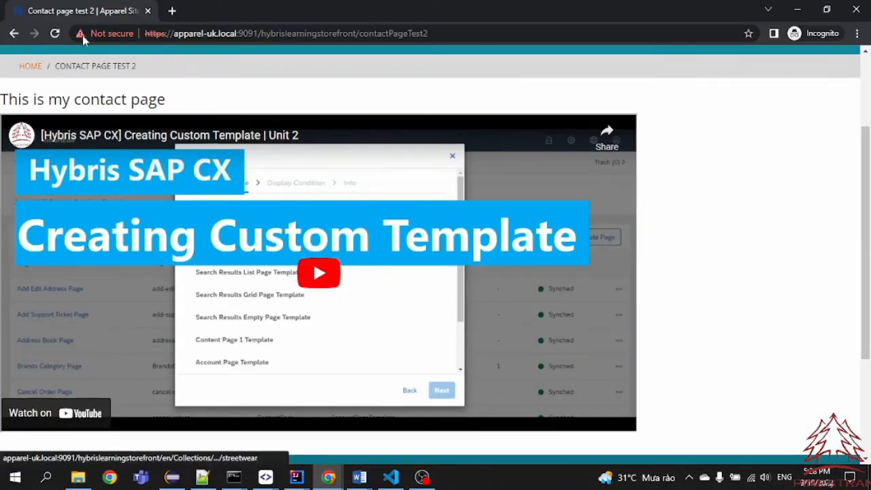
left_click(58, 36)
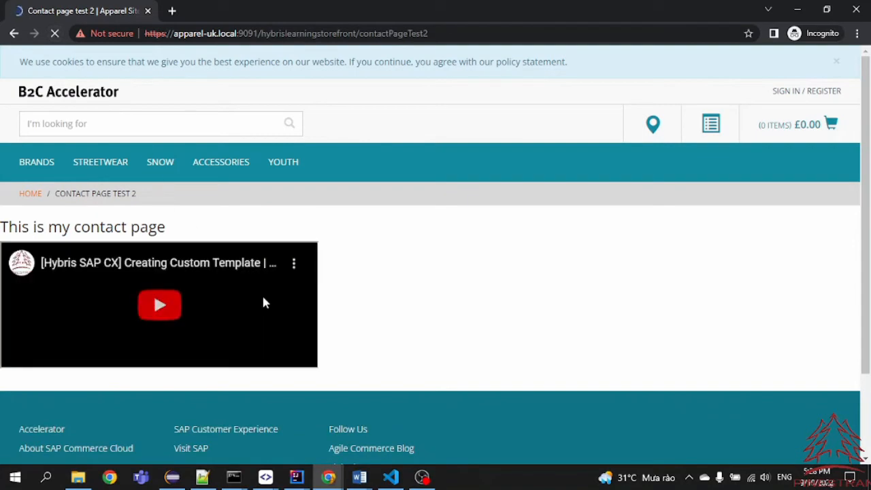
scroll(381, 303, "down", 3)
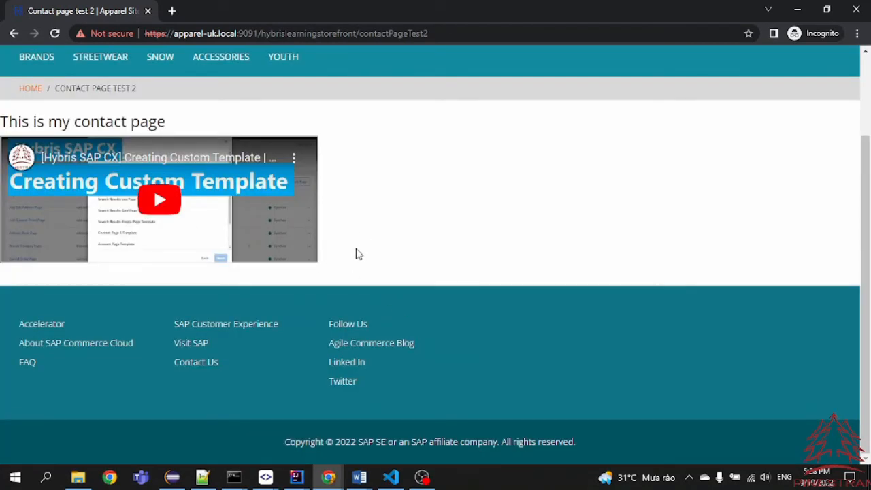
left_click(799, 14)
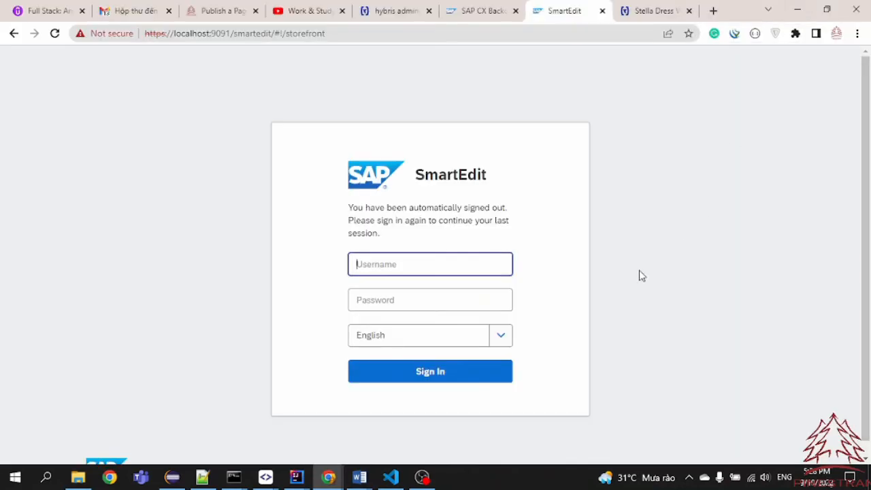
Back in Backoffice, dismiss the process list and reload the Stella Dress Women product page on the storefront
left_click(469, 11)
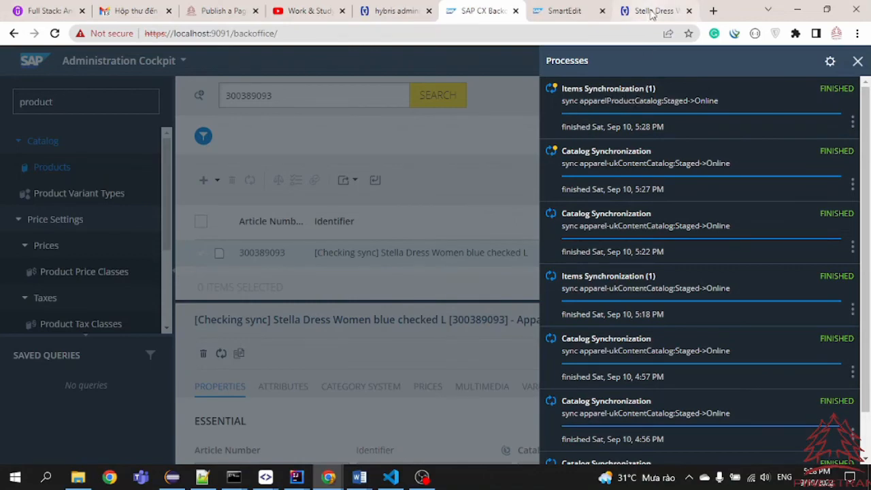
left_click(858, 60)
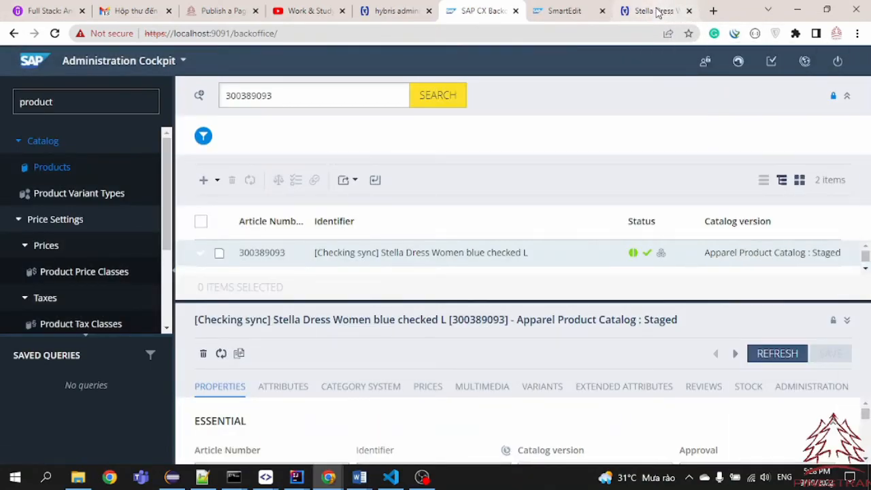
left_click(657, 10)
left_click(41, 170)
left_click_drag(21, 168, 291, 168)
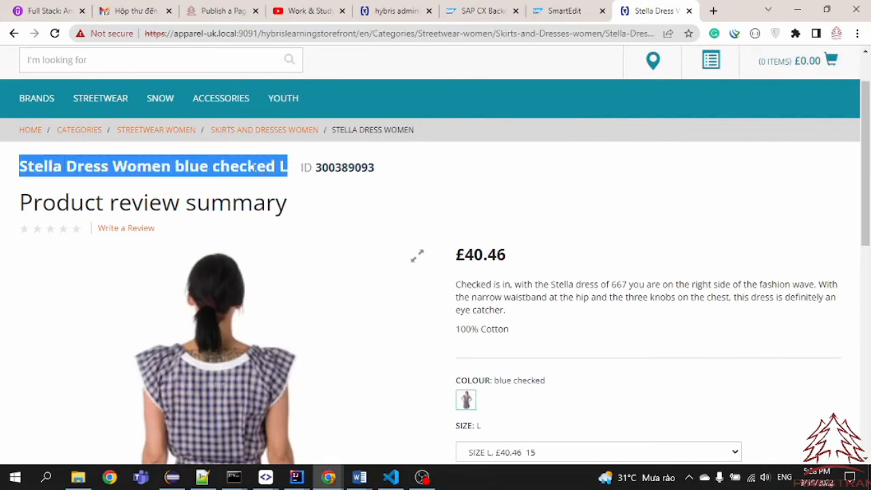
left_click(56, 34)
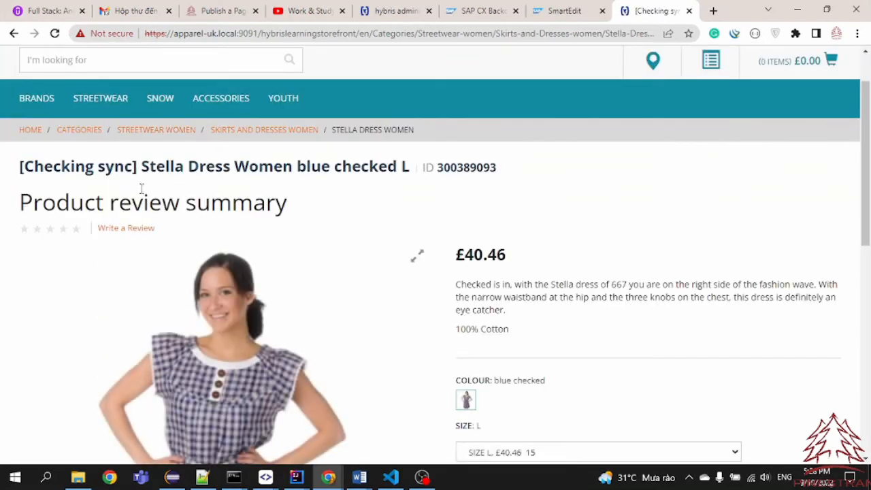
Examine the storefront product's title prefix, review summary, description, colour and price
left_click_drag(139, 165, 21, 166)
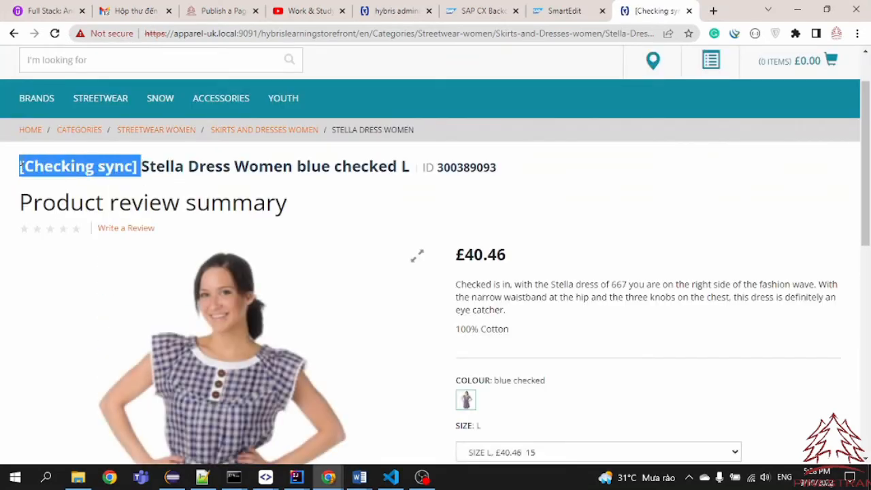
left_click(174, 164)
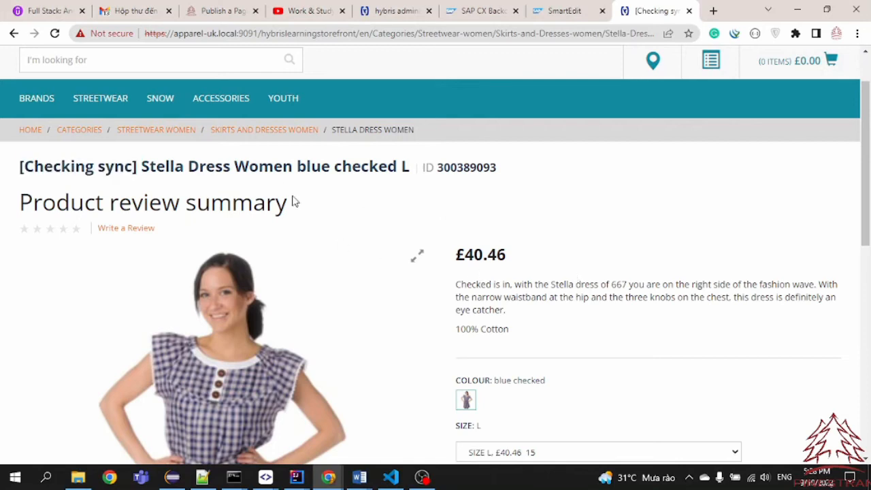
left_click_drag(302, 202, 17, 209)
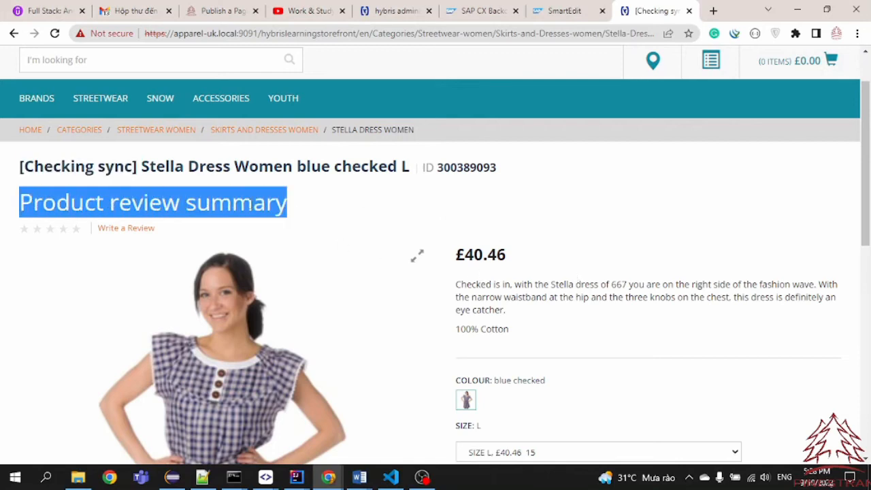
left_click_drag(526, 318, 454, 286)
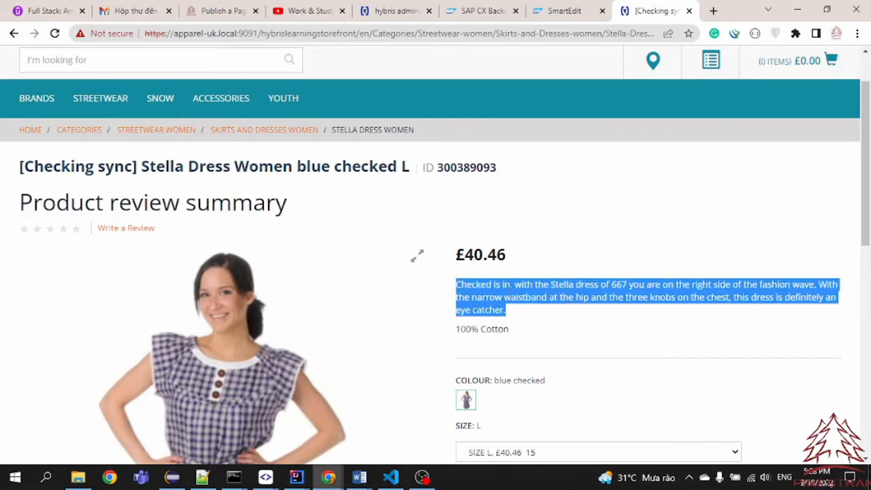
scroll(531, 307, "down", 2)
left_click_drag(548, 256, 490, 253)
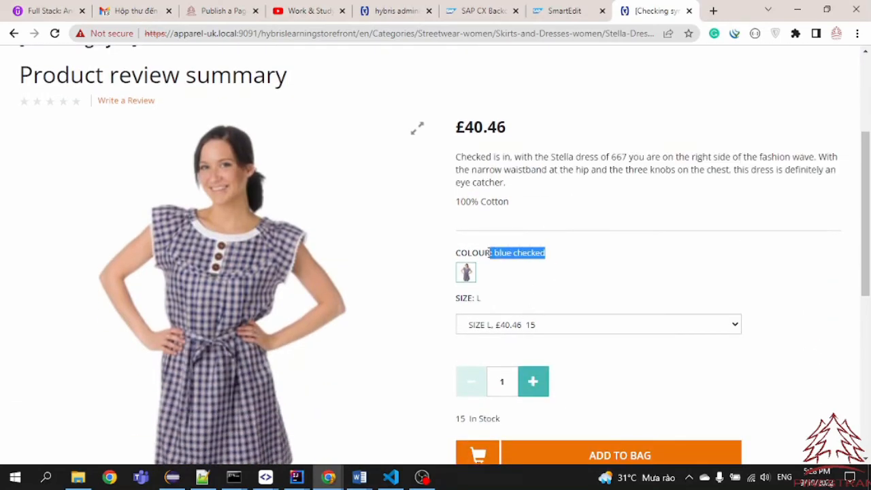
left_click(598, 259)
scroll(538, 272, "down", 1)
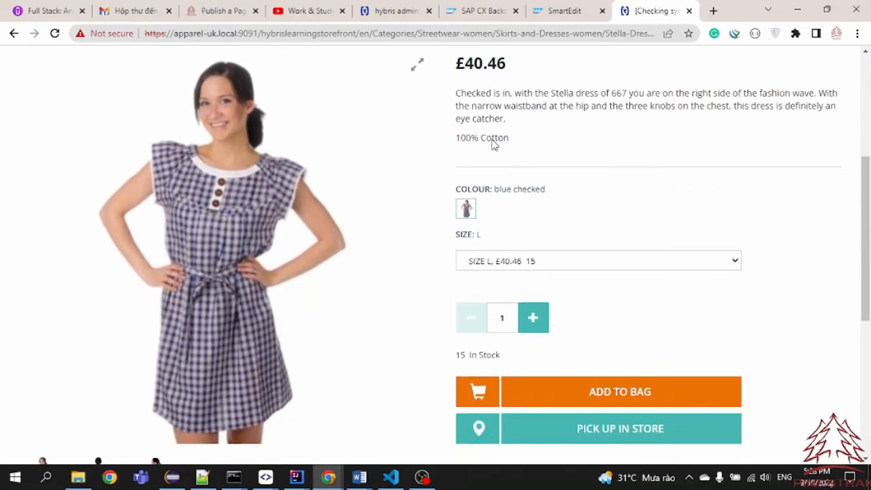
scroll(482, 127, "up", 1)
left_click_drag(516, 131, 465, 128)
scroll(624, 300, "down", 1)
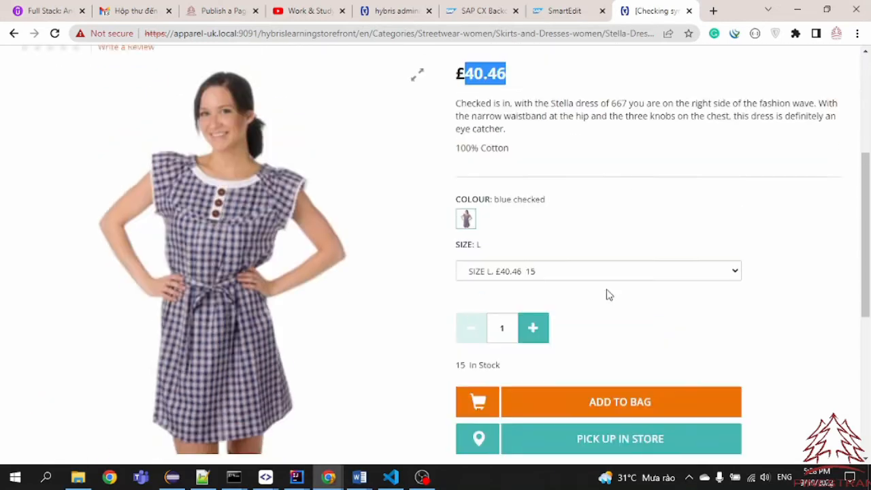
scroll(608, 293, "up", 1)
left_click_drag(510, 170, 453, 161)
left_click_drag(534, 191, 456, 157)
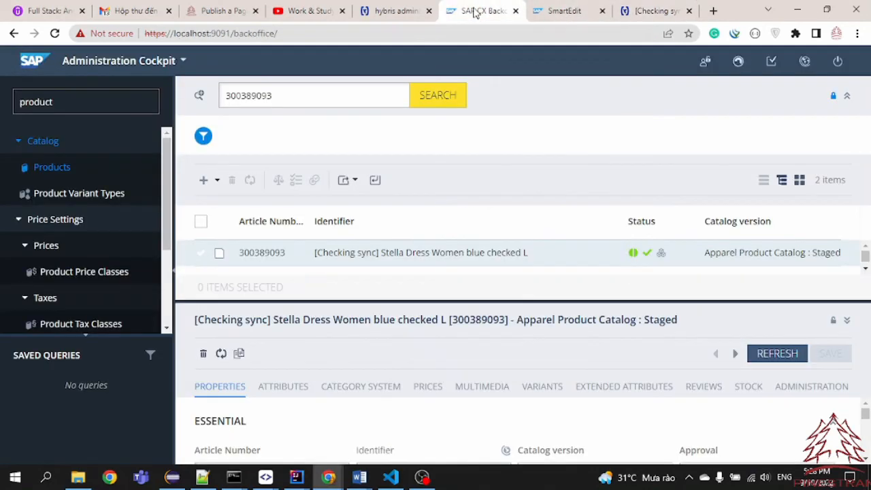
left_click(476, 11)
left_click(561, 12)
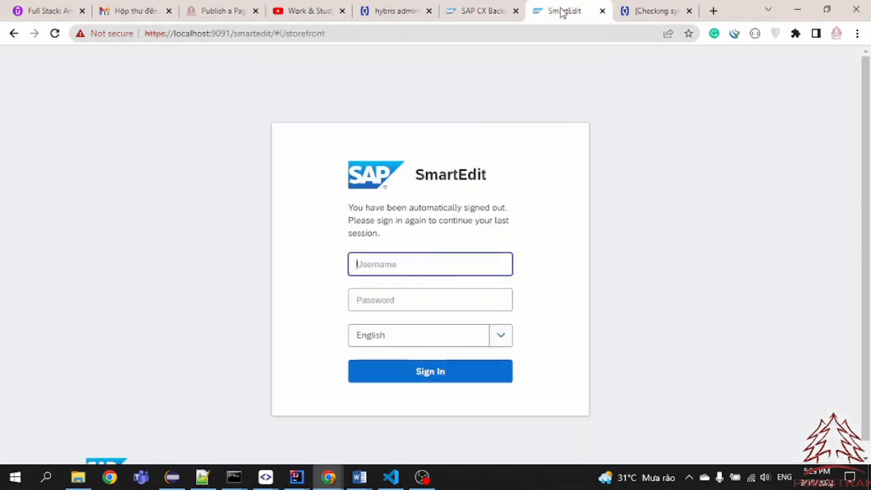
left_click(424, 271)
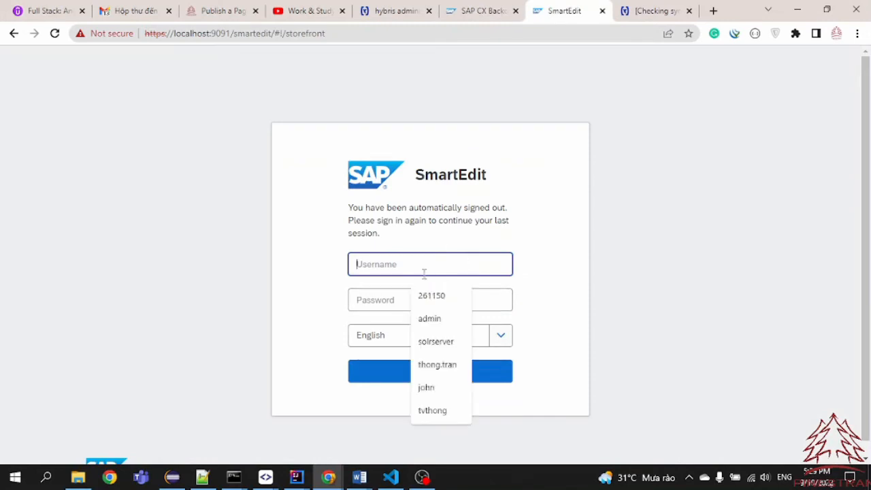
left_click(558, 260)
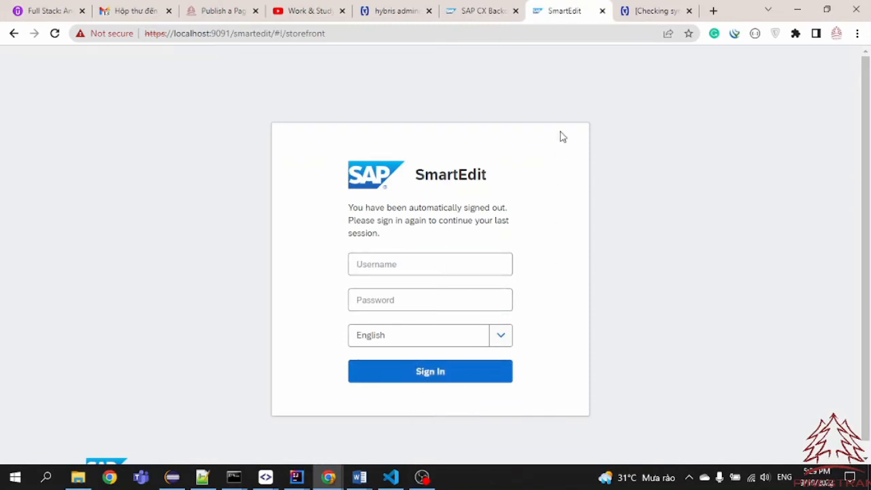
In Backoffice, filter the navigation tree by "catalog" and open the list of Catalog Versions
left_click(490, 12)
left_click_drag(70, 102, 12, 97)
key("BackSpace")
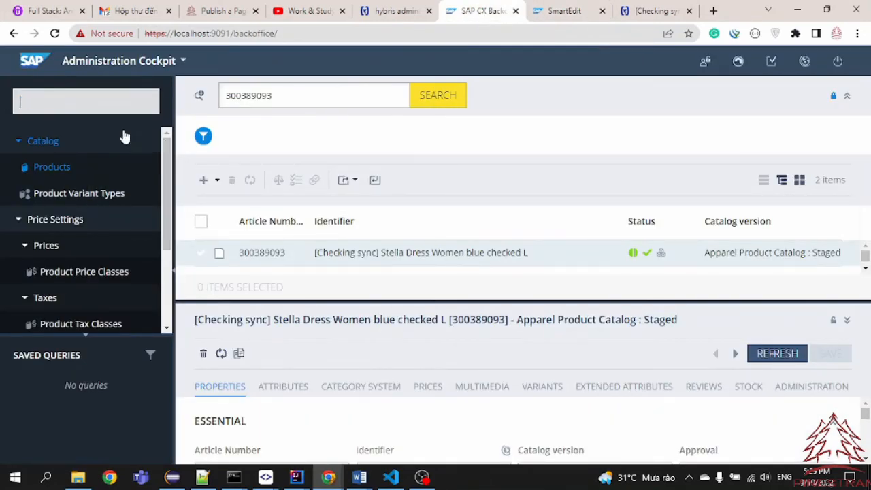
type("catalog")
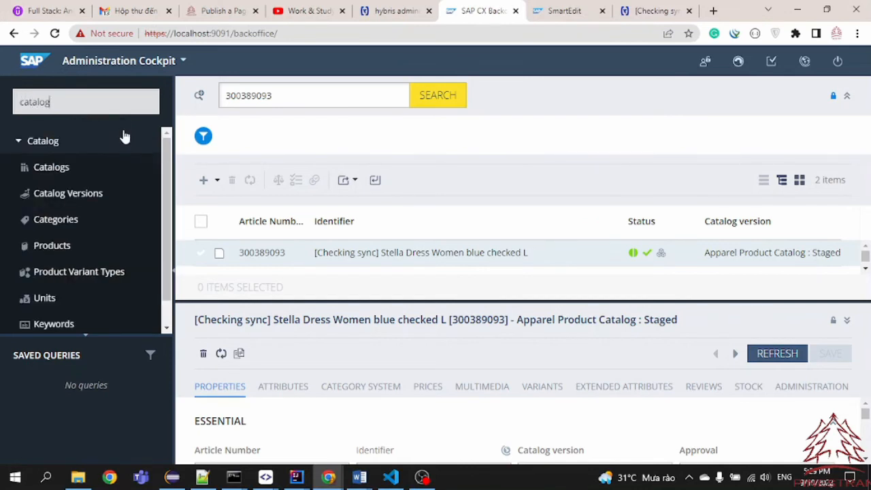
left_click(87, 196)
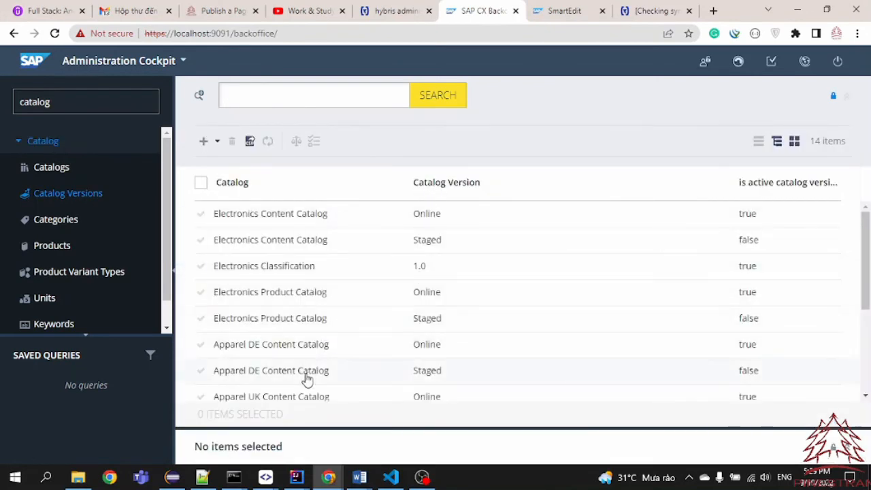
scroll(296, 356, "down", 1)
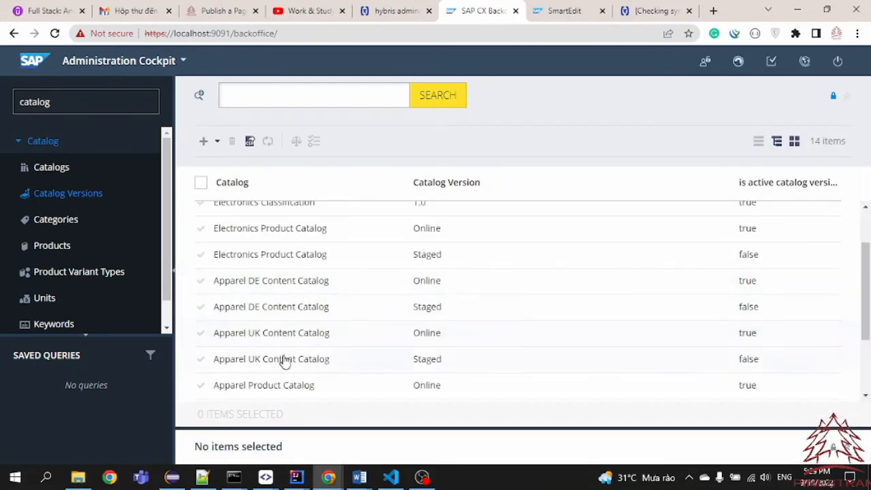
Open the Staged version of Apparel Product Catalog, check its available sync target, and close the sync dialog without syncing
scroll(286, 359, "down", 1)
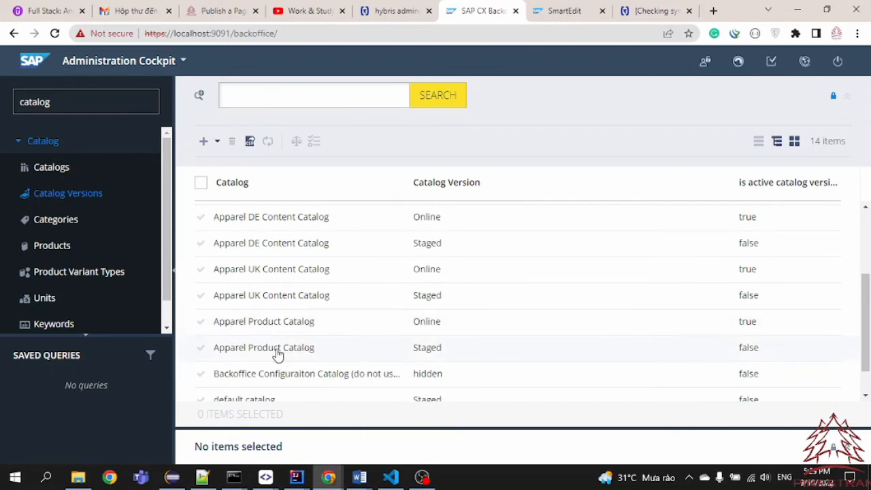
left_click(275, 353)
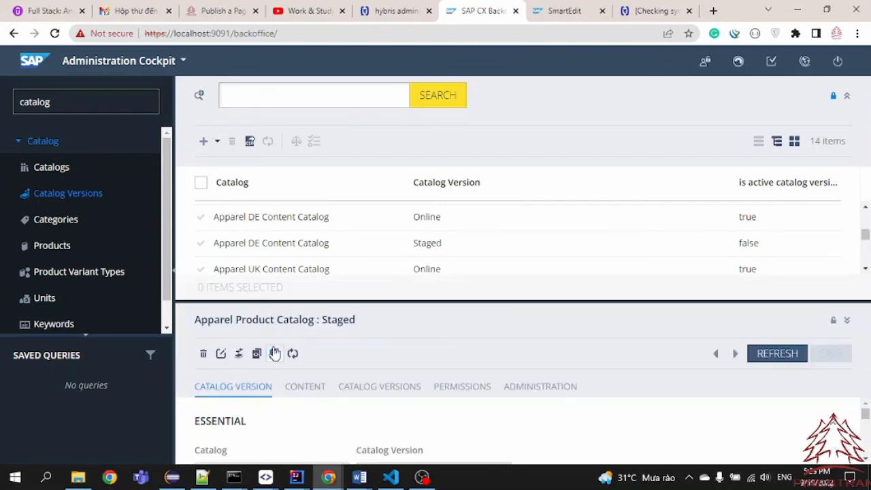
left_click(293, 353)
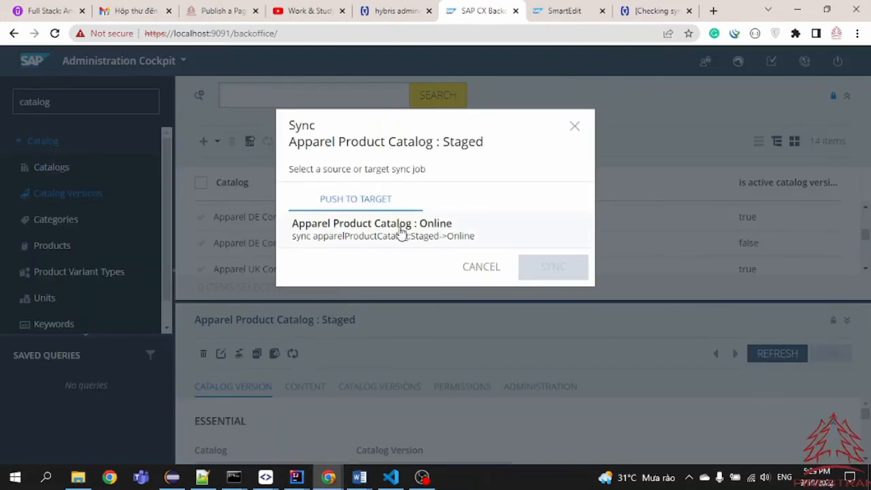
left_click(576, 127)
scroll(344, 267, "down", 1)
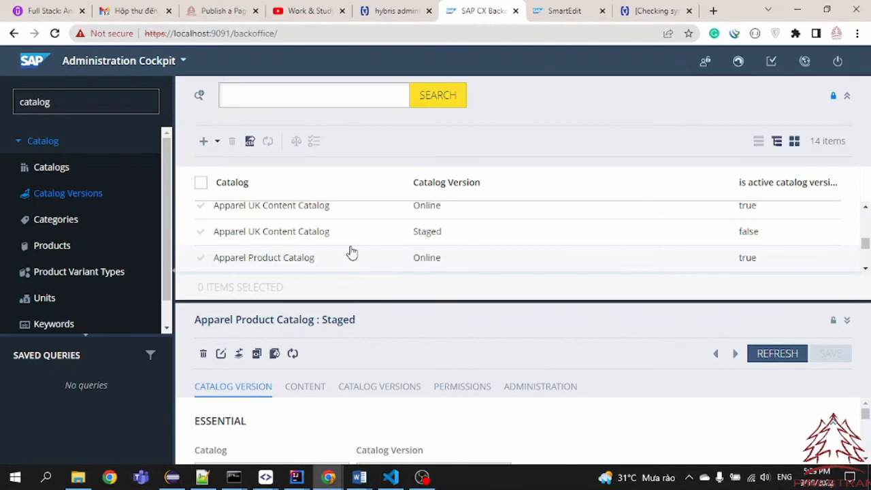
Switch to SmartEdit and fill in admin as the sign-in username, leaving the password field ready for entry
left_click(575, 12)
left_click(439, 262)
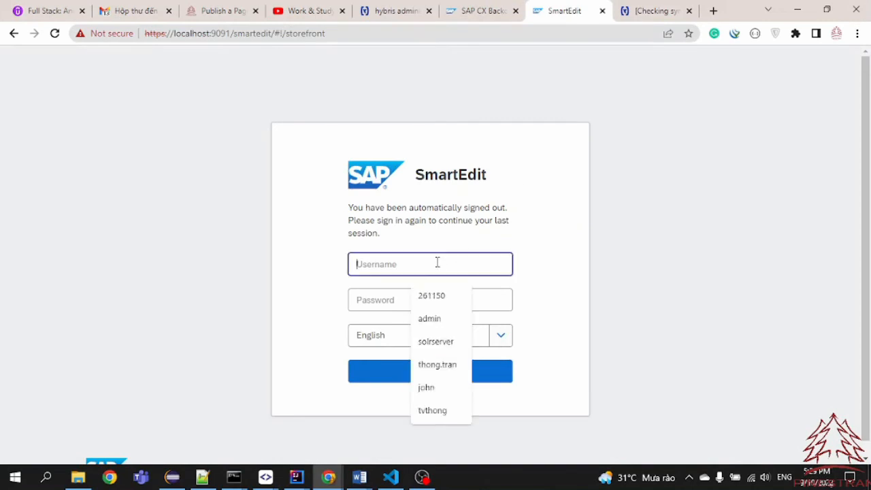
left_click(431, 317)
left_click(388, 306)
Check the heading of Contact page test 2 in the incognito window, minimize it, and return to Backoffice's catalog versions
mouse_move(328, 476)
left_click(356, 432)
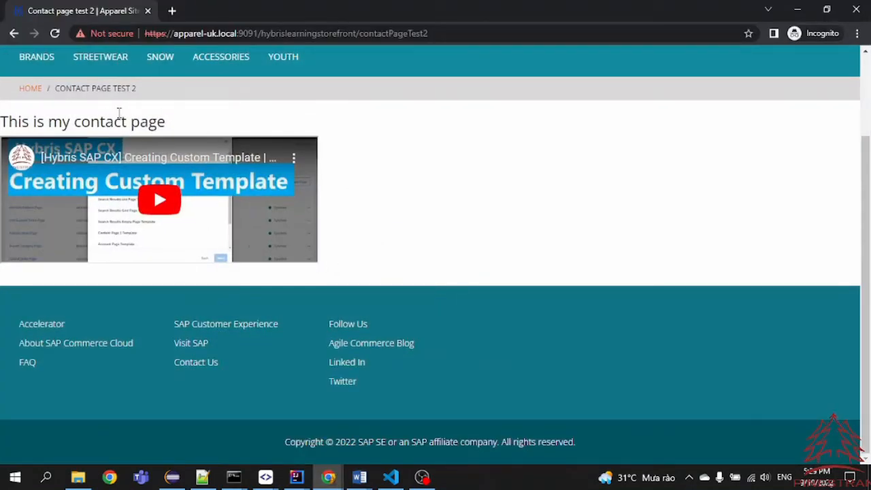
left_click_drag(201, 128, 37, 123)
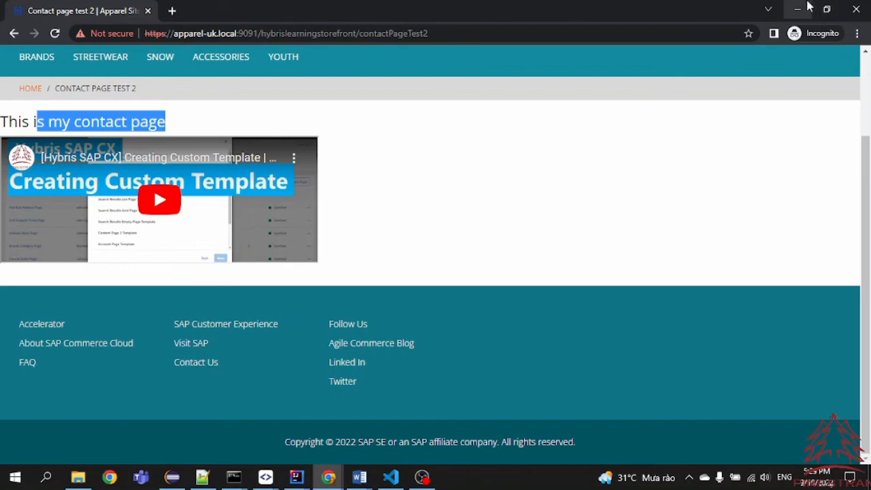
left_click(803, 12)
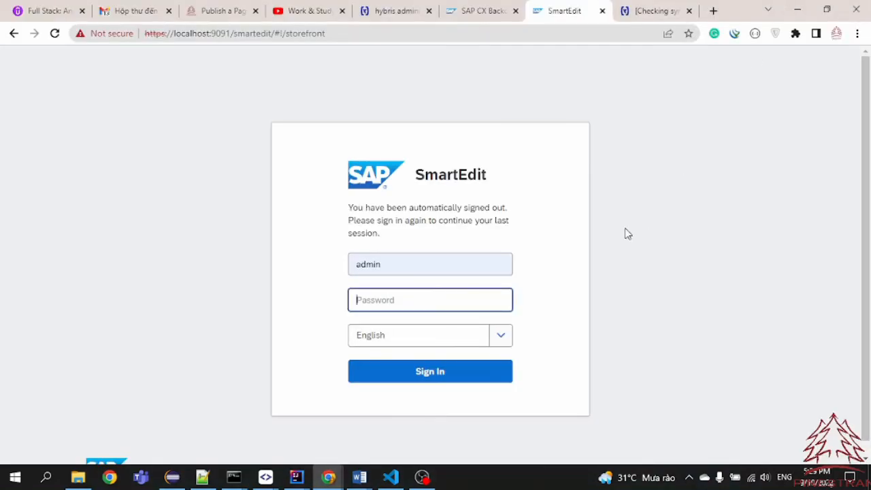
left_click(476, 10)
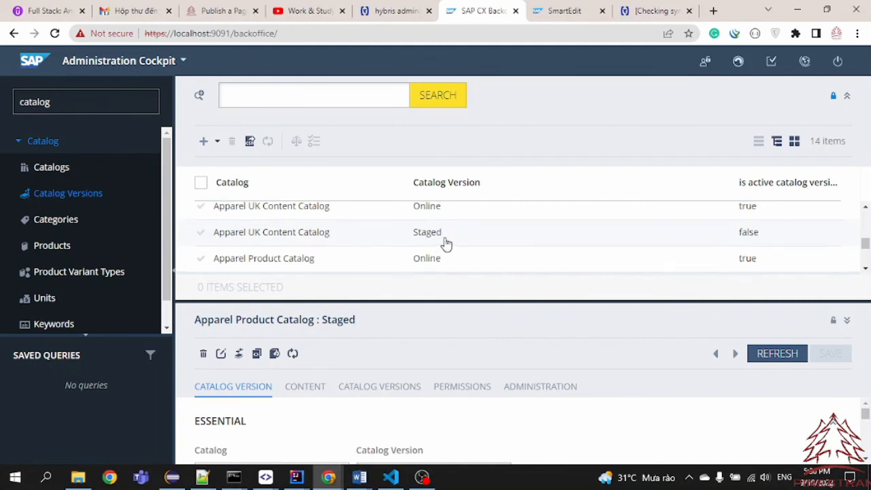
scroll(445, 243, "up", 1)
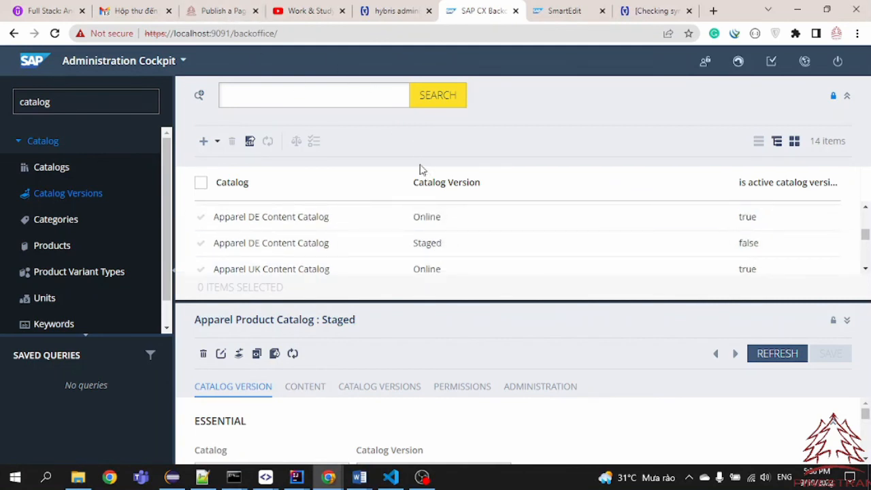
Read the publishing article's closing note on linking pages to navigation, and view the header menu on the storefront's Stella Dress Women page
left_click(223, 12)
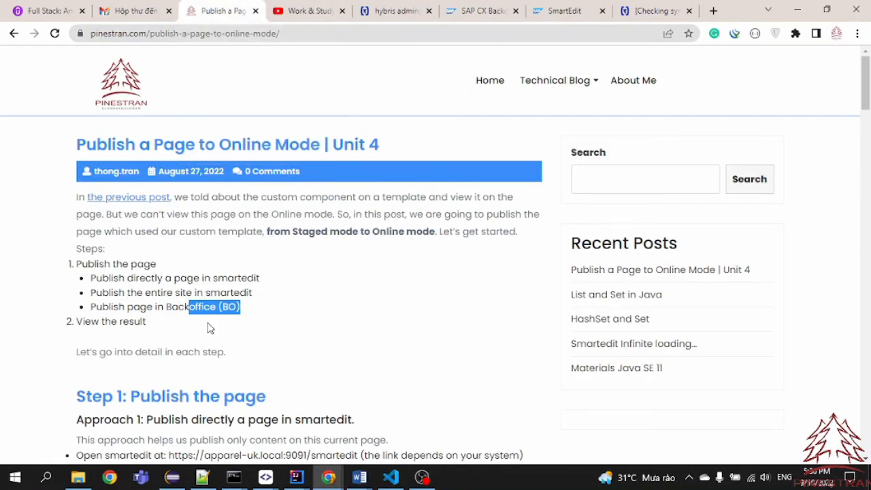
scroll(439, 306, "down", 15)
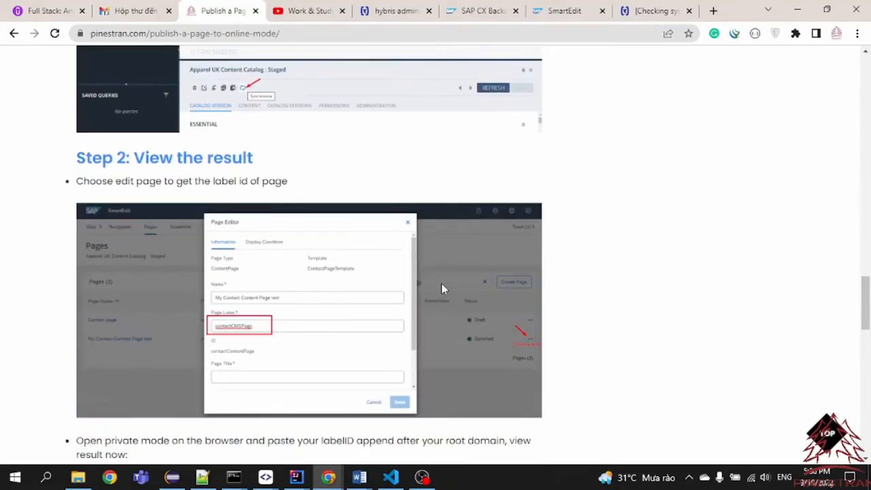
scroll(441, 288, "down", 8)
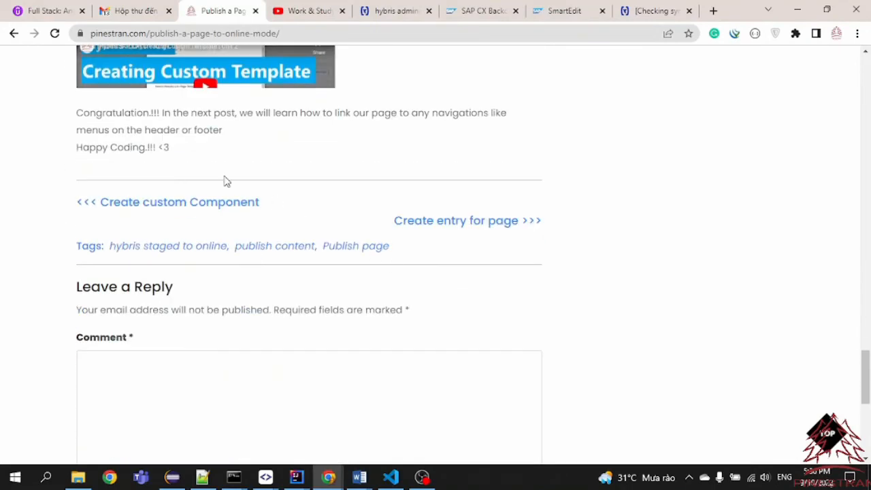
left_click_drag(160, 112, 487, 131)
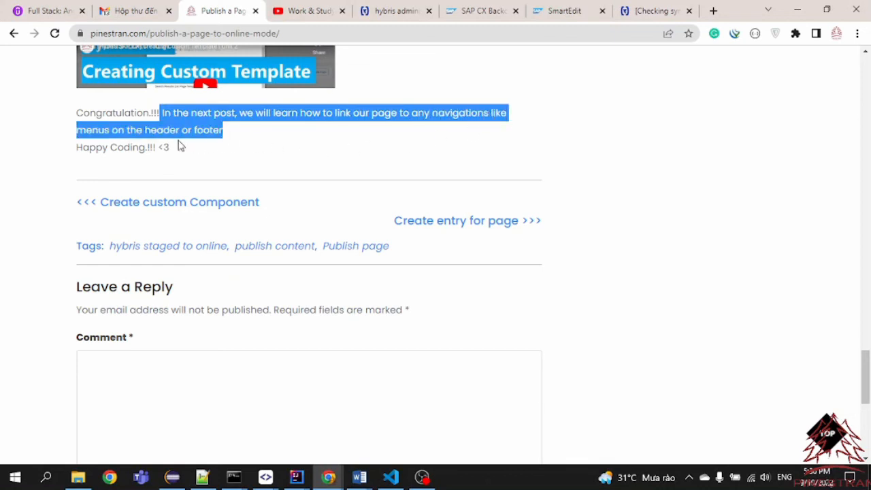
left_click(226, 135)
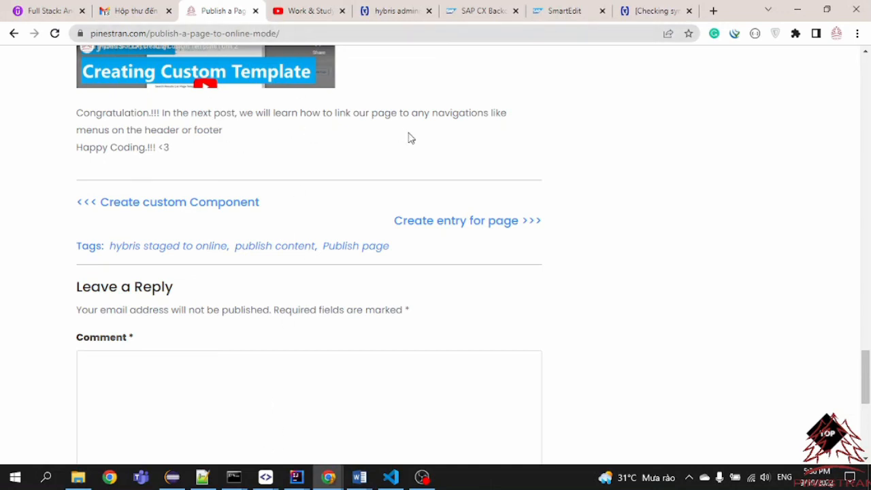
scroll(408, 139, "up", 1)
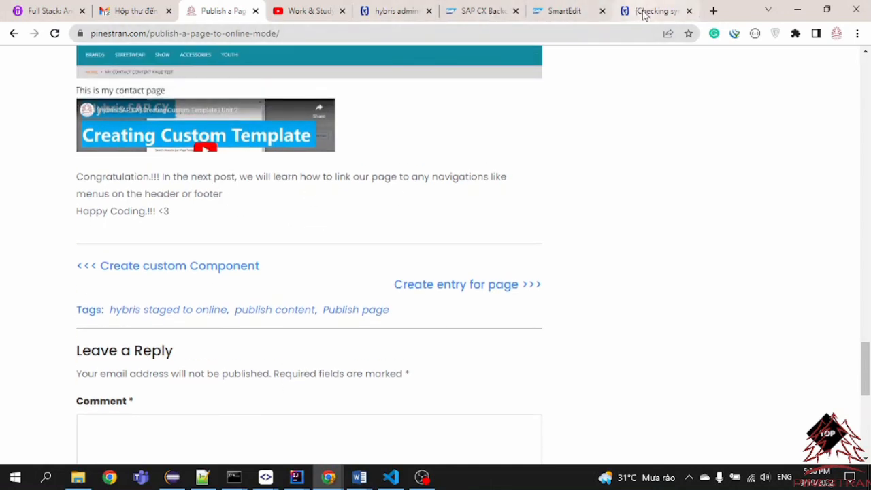
left_click(645, 12)
scroll(436, 244, "up", 3)
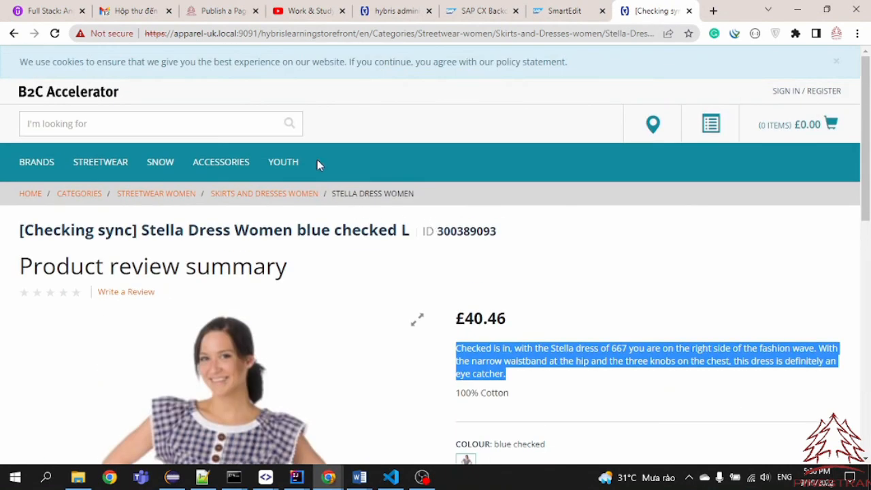